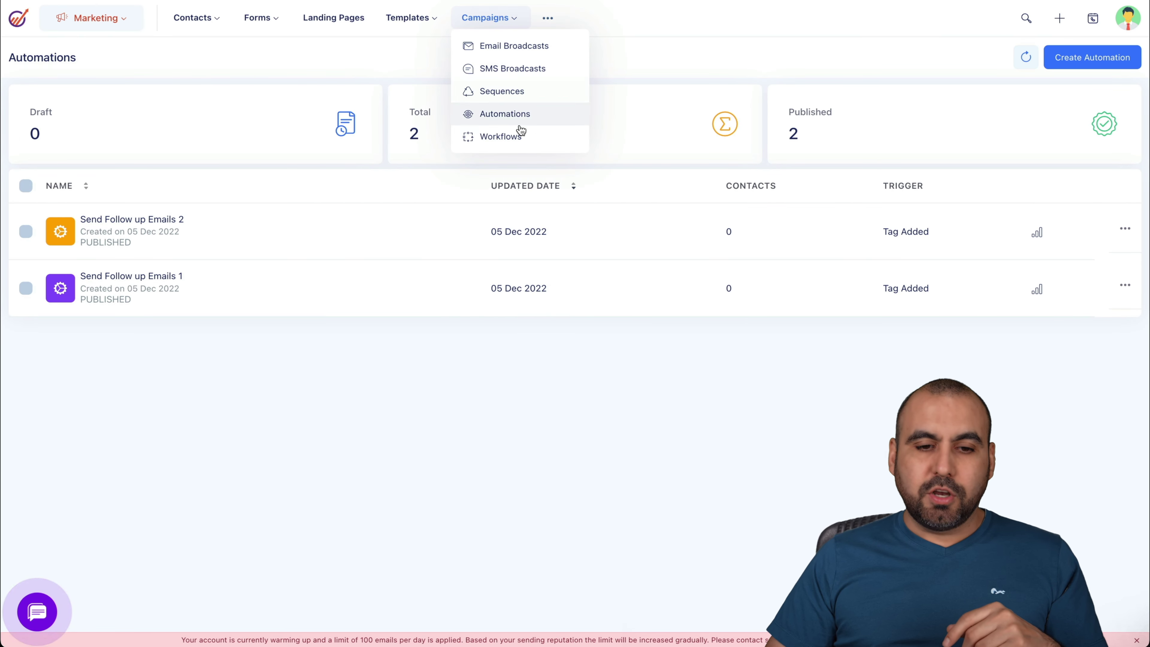
# - Open the Push Notifications page and examine the form for adding a new push notification
pyautogui.moveTo(555, 31)
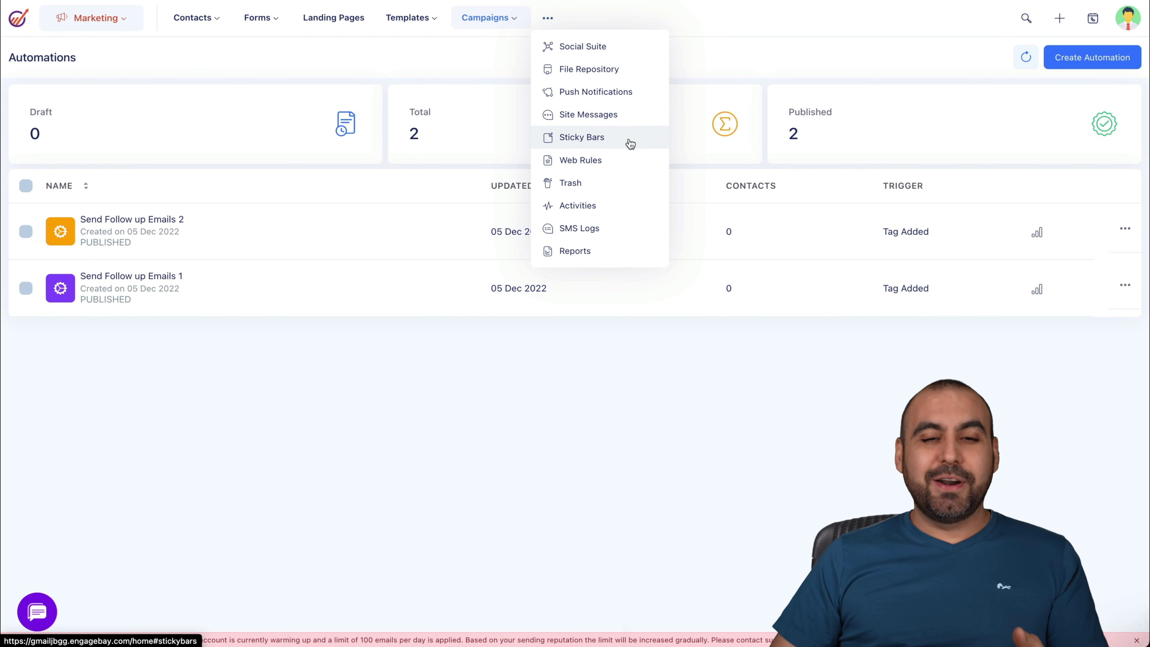
pyautogui.click(629, 93)
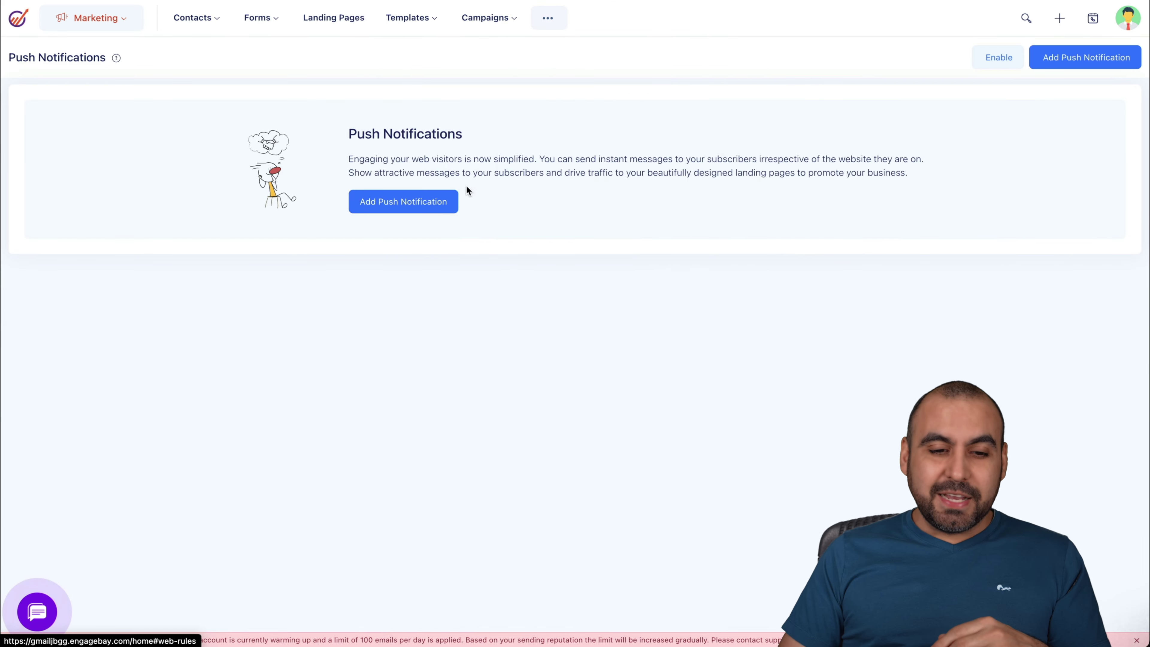
pyautogui.click(432, 198)
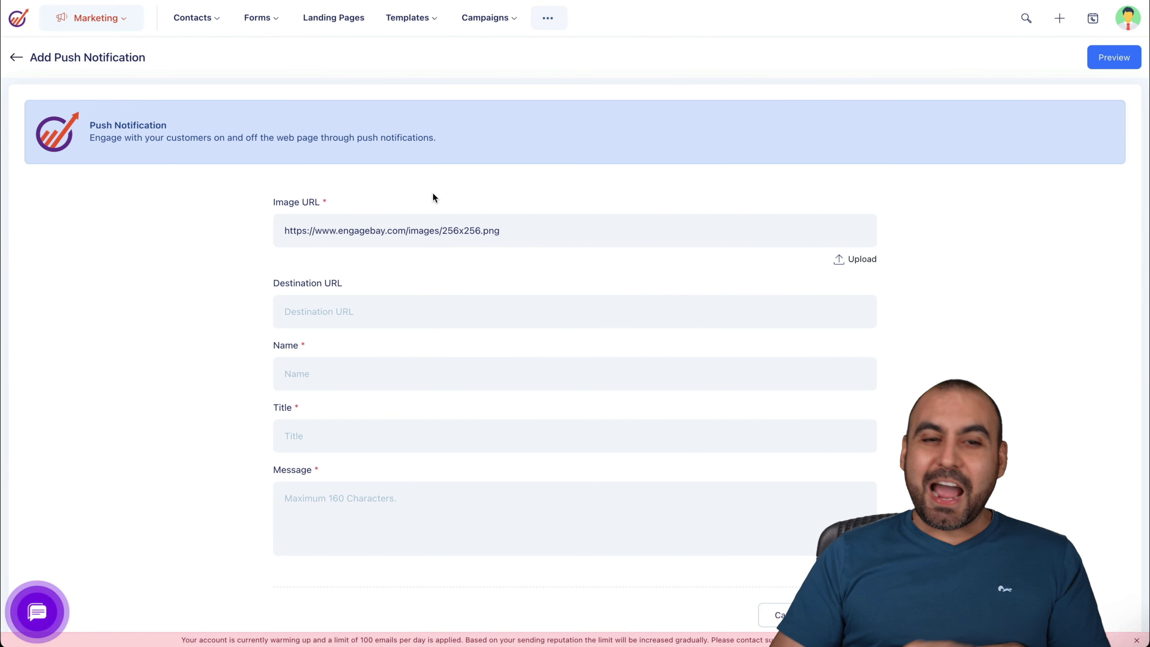
pyautogui.scroll(-1, 476, 333)
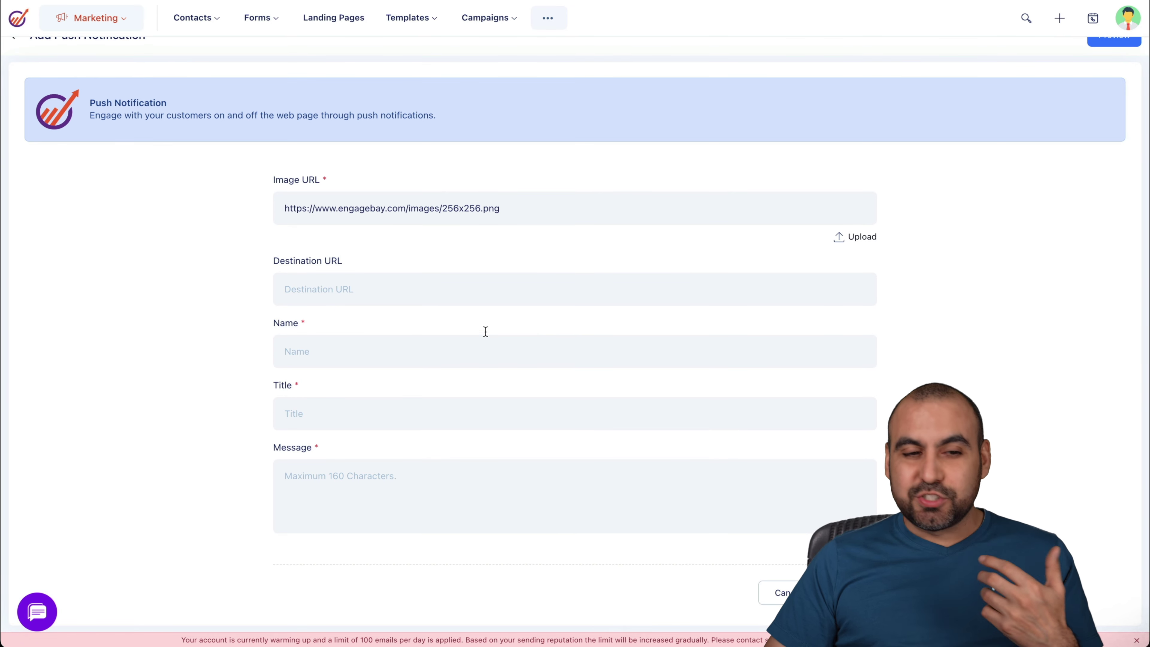
pyautogui.scroll(1, 477, 334)
pyautogui.click(548, 19)
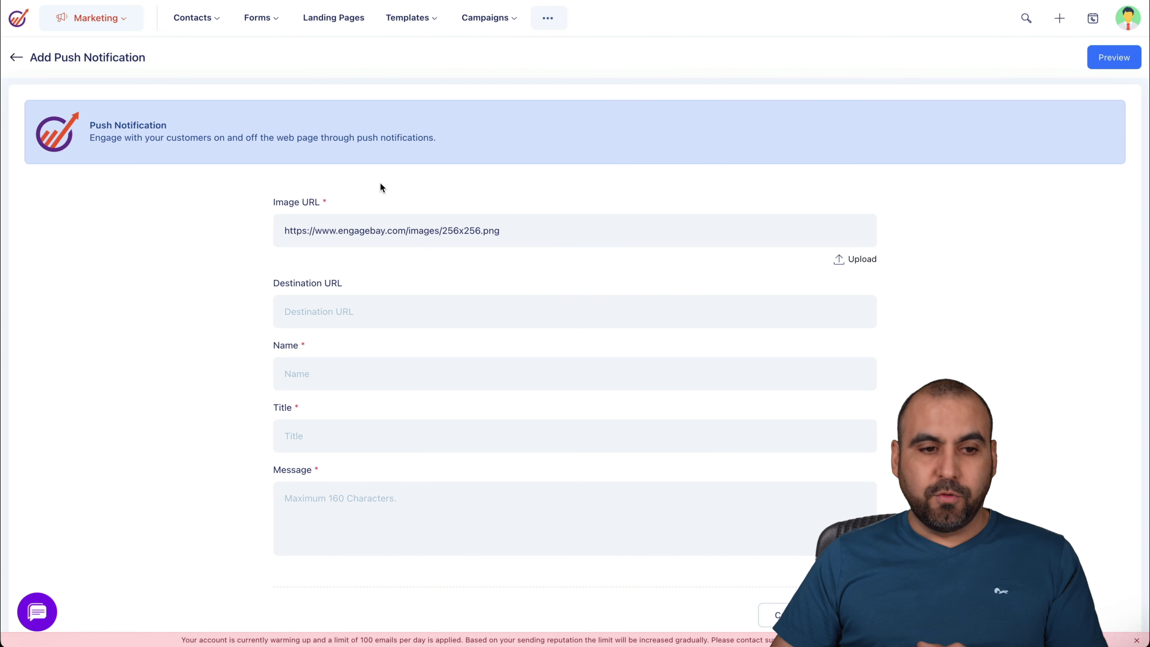
# - Switch from Marketing to the Sales module and view its Companies page and Deals board
pyautogui.click(130, 26)
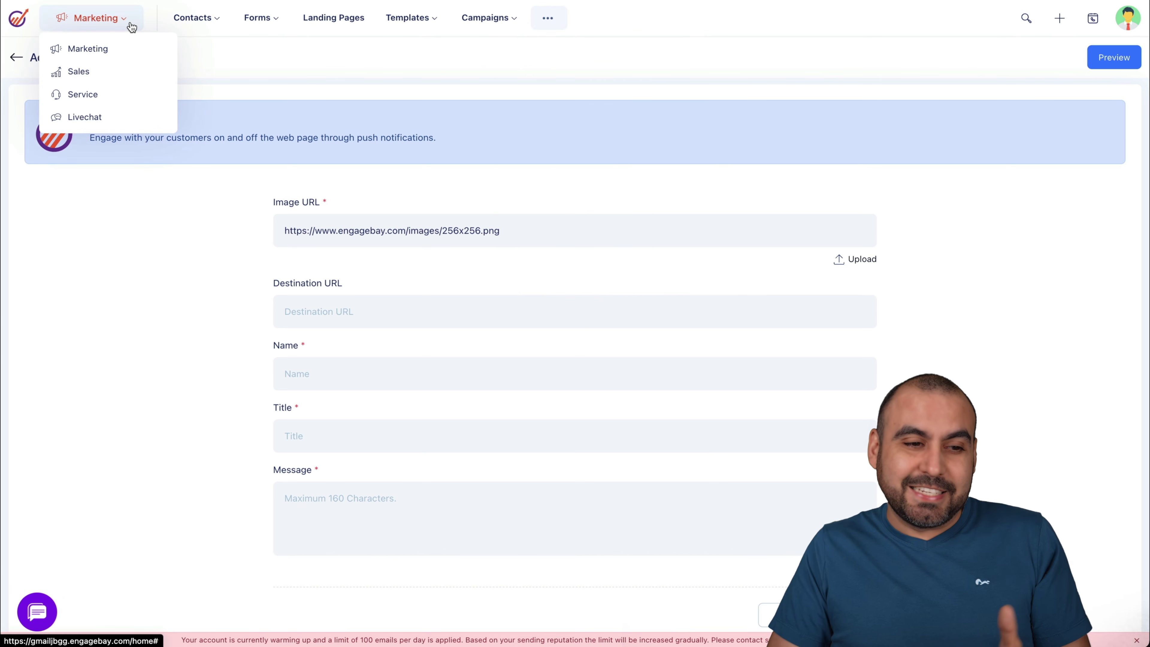
pyautogui.click(99, 72)
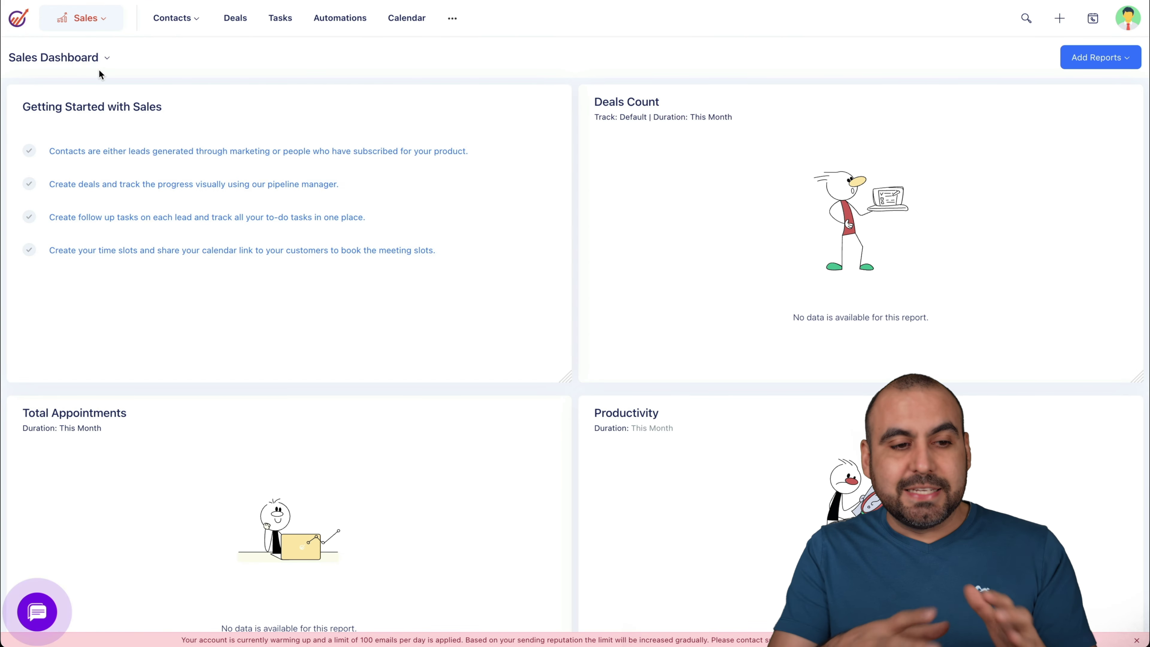
pyautogui.click(182, 21)
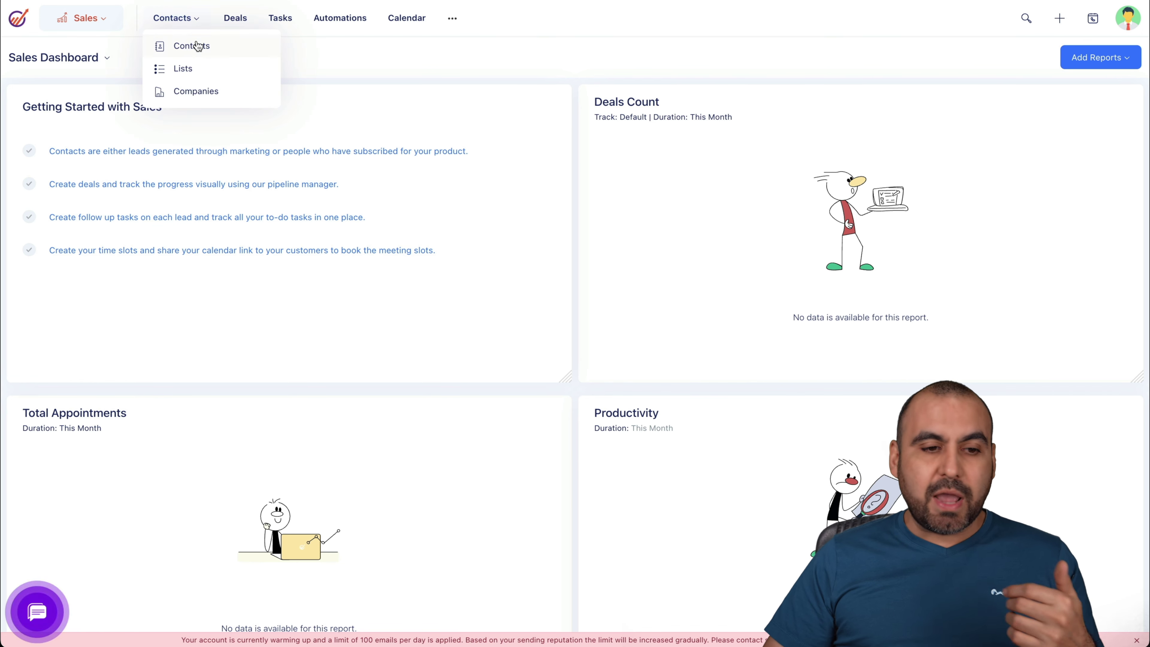
pyautogui.click(217, 92)
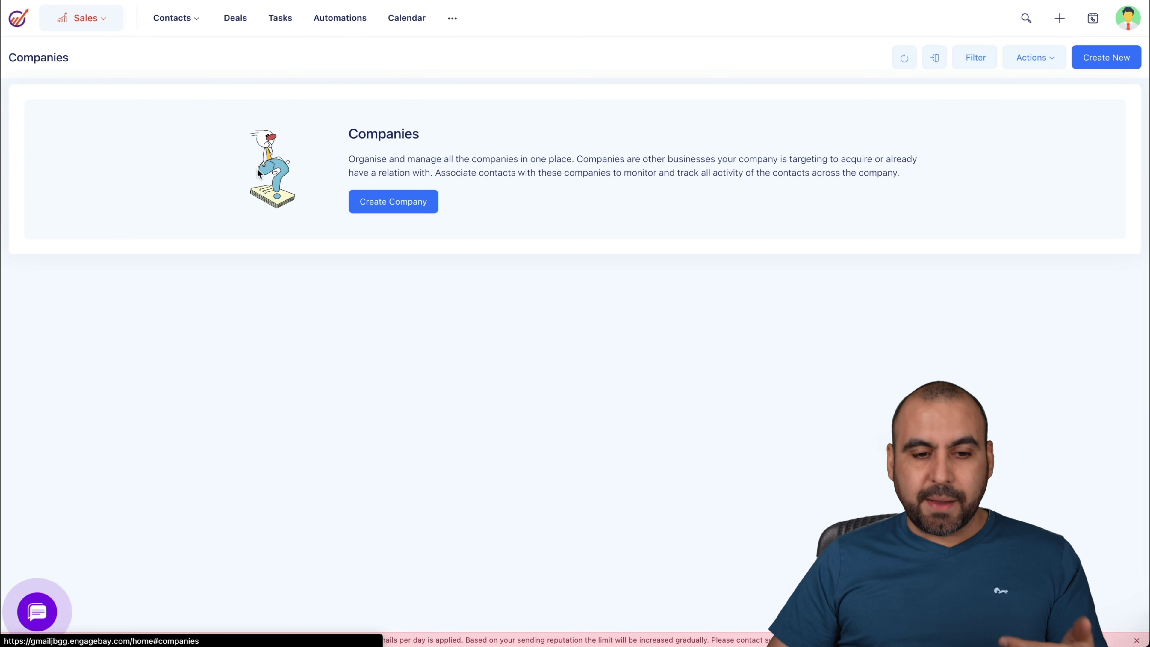
pyautogui.click(237, 22)
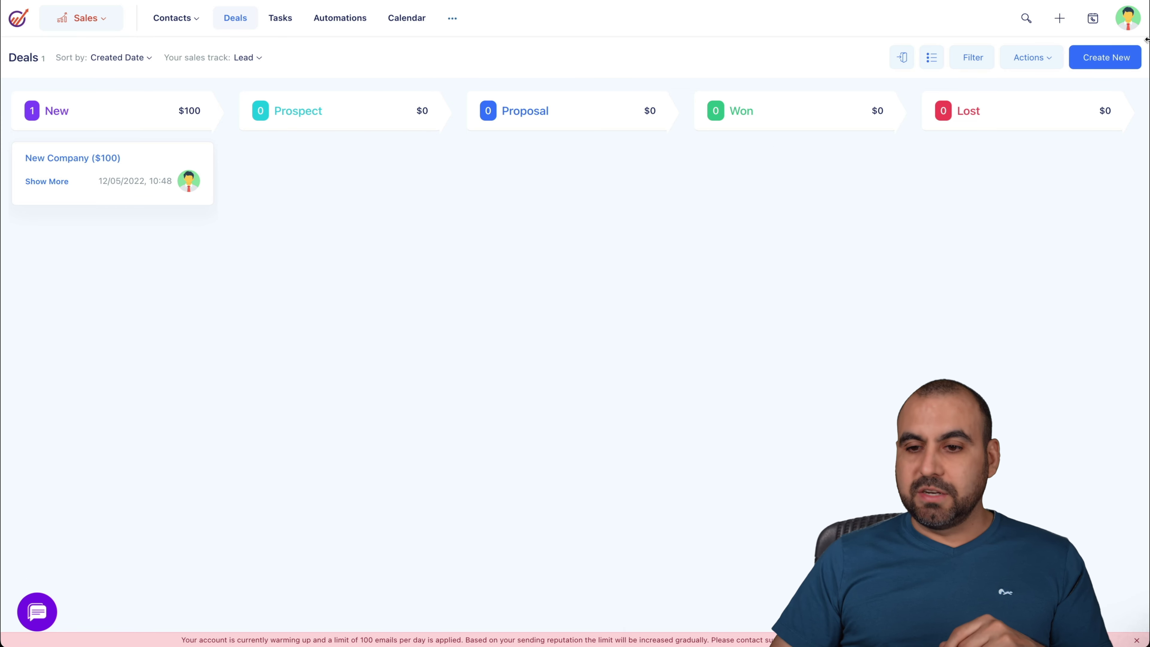
pyautogui.click(1102, 61)
pyautogui.scroll(-2, 901, 306)
pyautogui.click(903, 291)
pyautogui.click(887, 283)
pyautogui.click(879, 344)
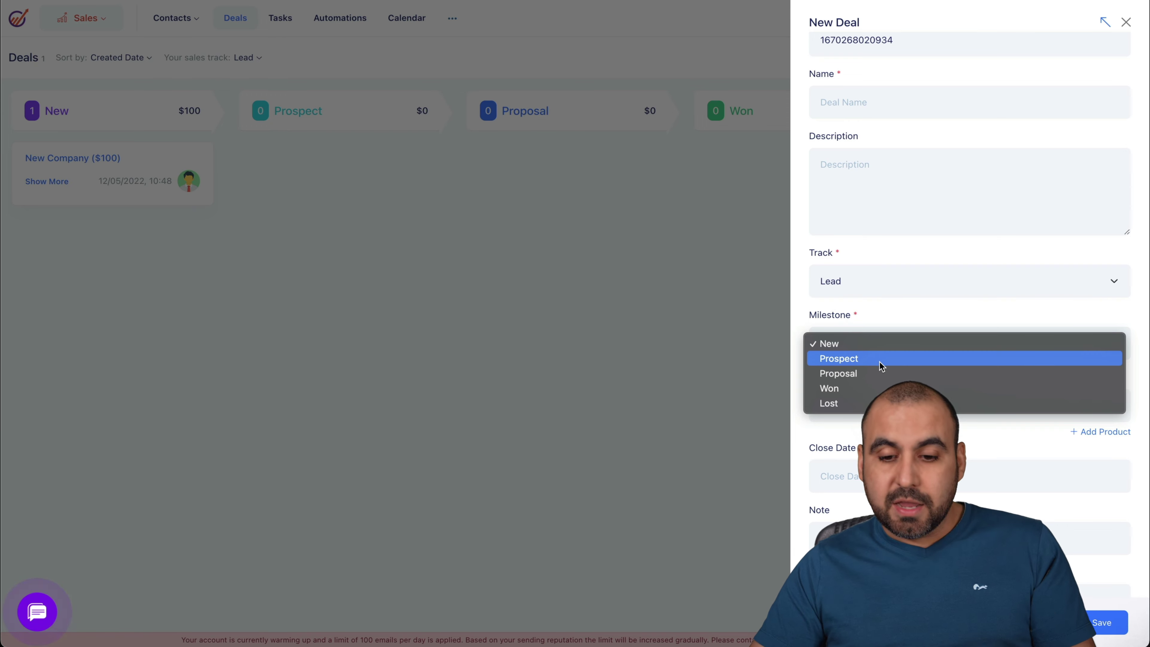
pyautogui.click(880, 374)
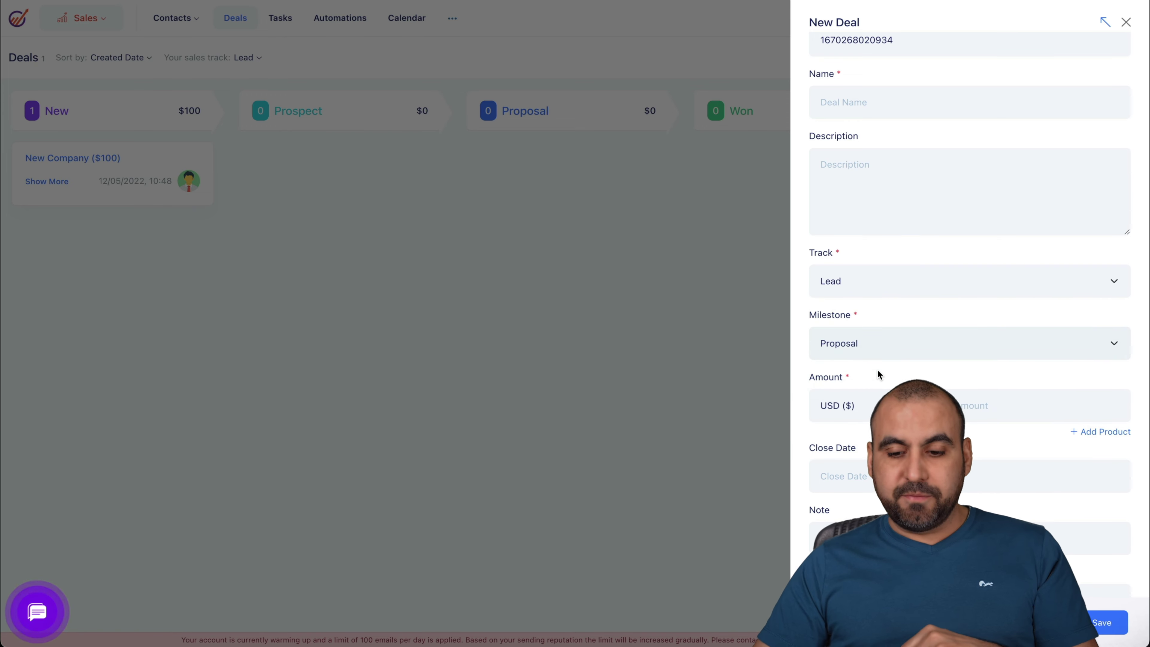
pyautogui.click(601, 311)
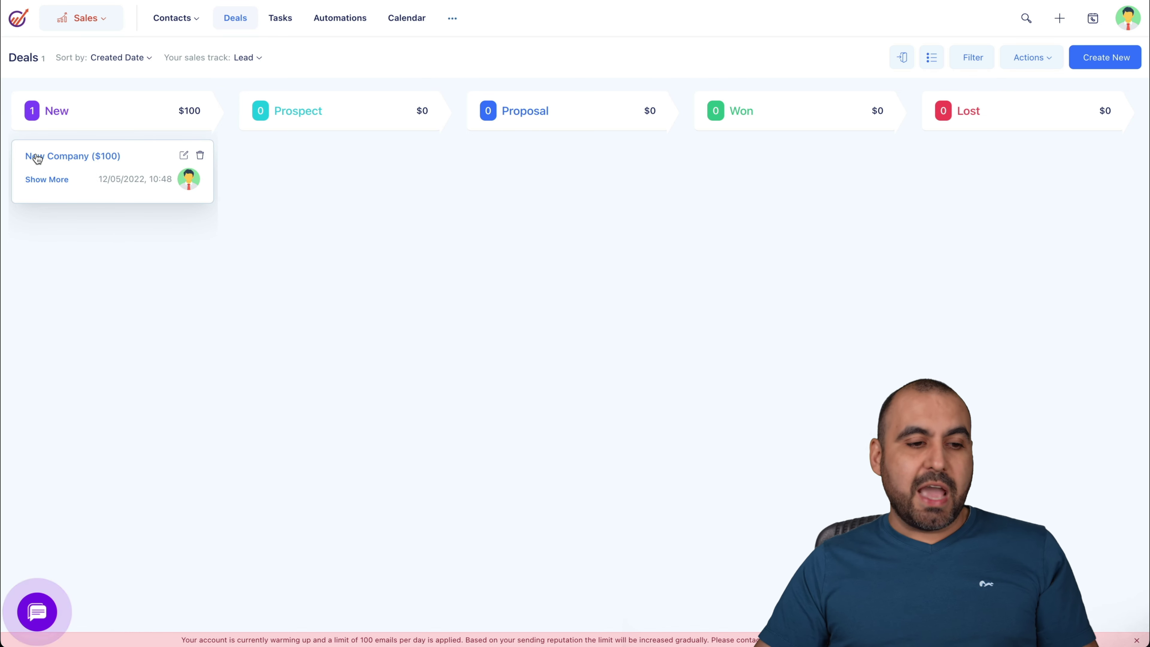
# - Move the New Company deal from the New stage to Proposal and open its details
pyautogui.moveTo(37, 156); pyautogui.dragTo(498, 160)
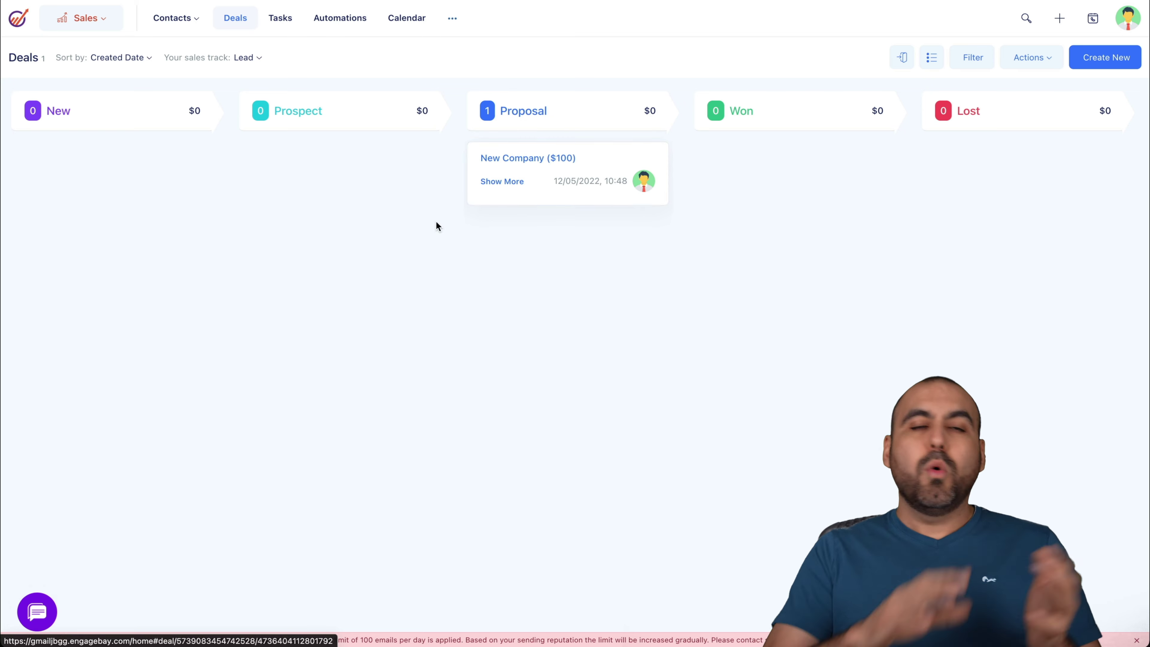
pyautogui.click(527, 157)
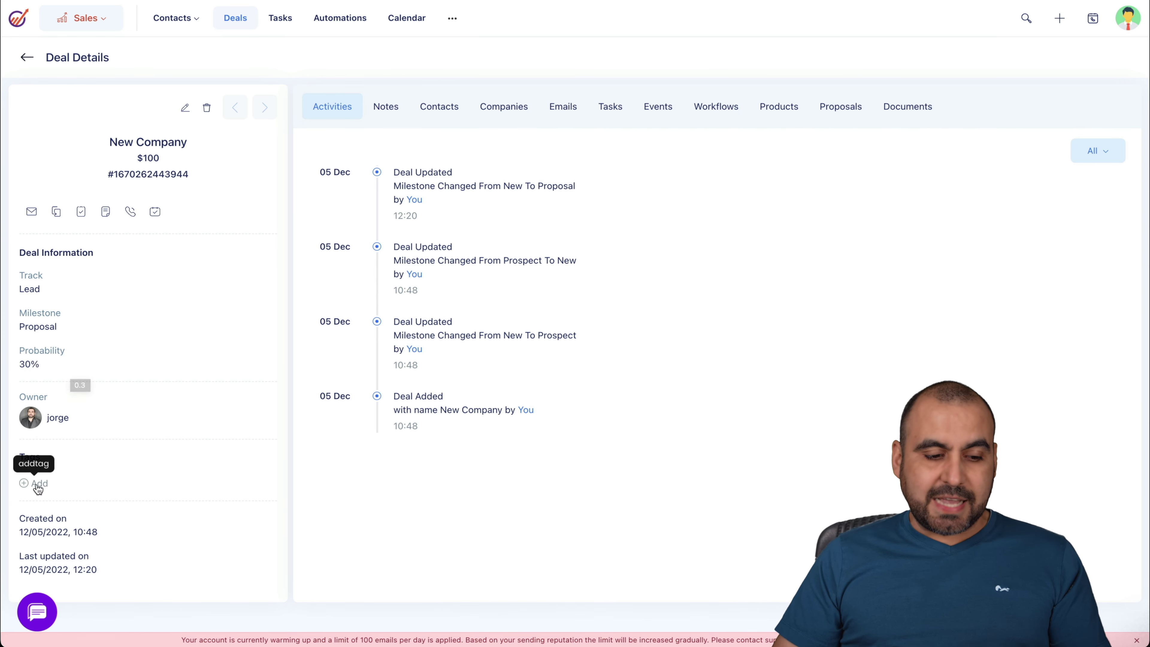
# - Review the deal's related sections from Notes through Documents, and view the Sales Tasks board
pyautogui.click(391, 109)
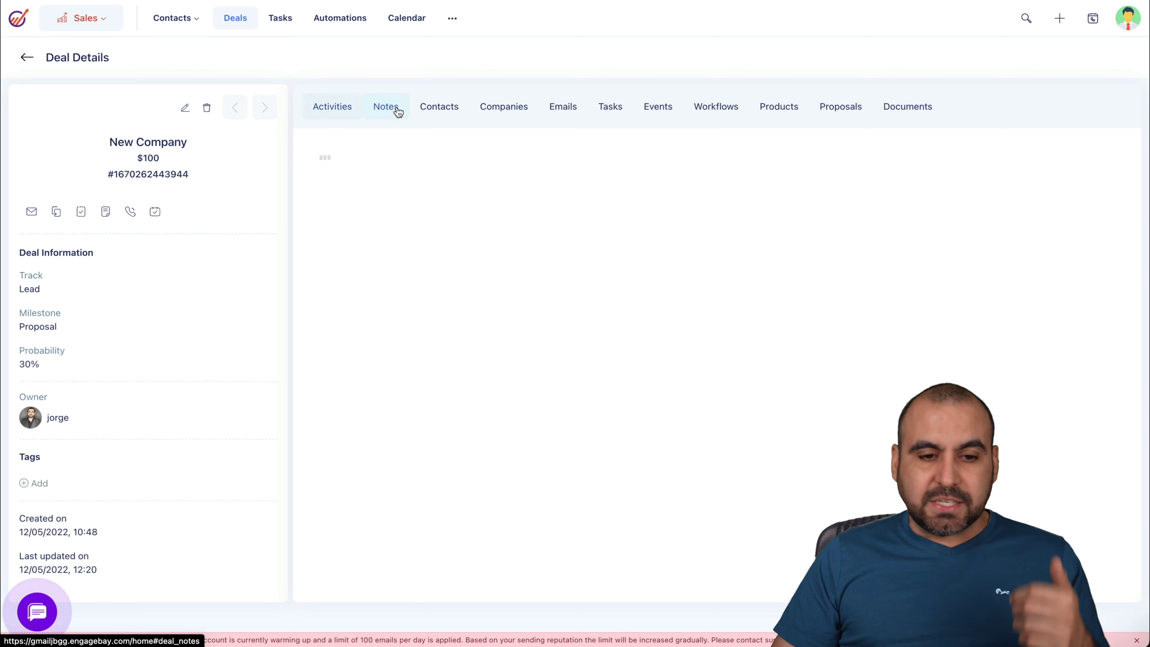
pyautogui.click(446, 116)
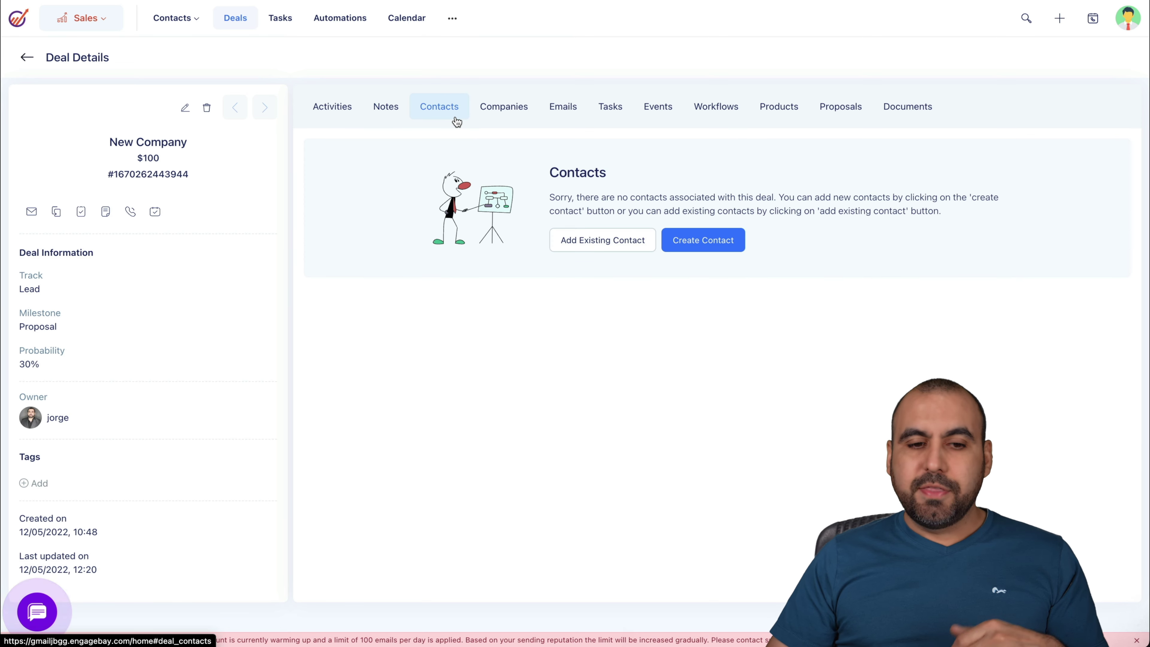
pyautogui.click(519, 107)
pyautogui.click(566, 109)
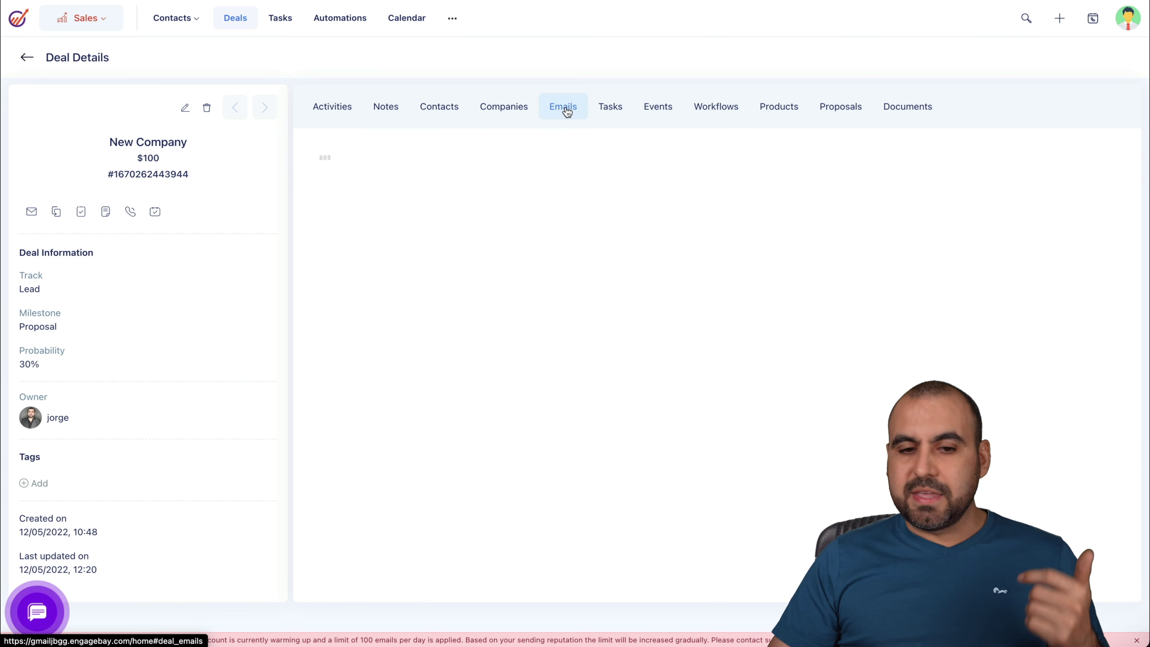
pyautogui.click(602, 111)
pyautogui.click(671, 111)
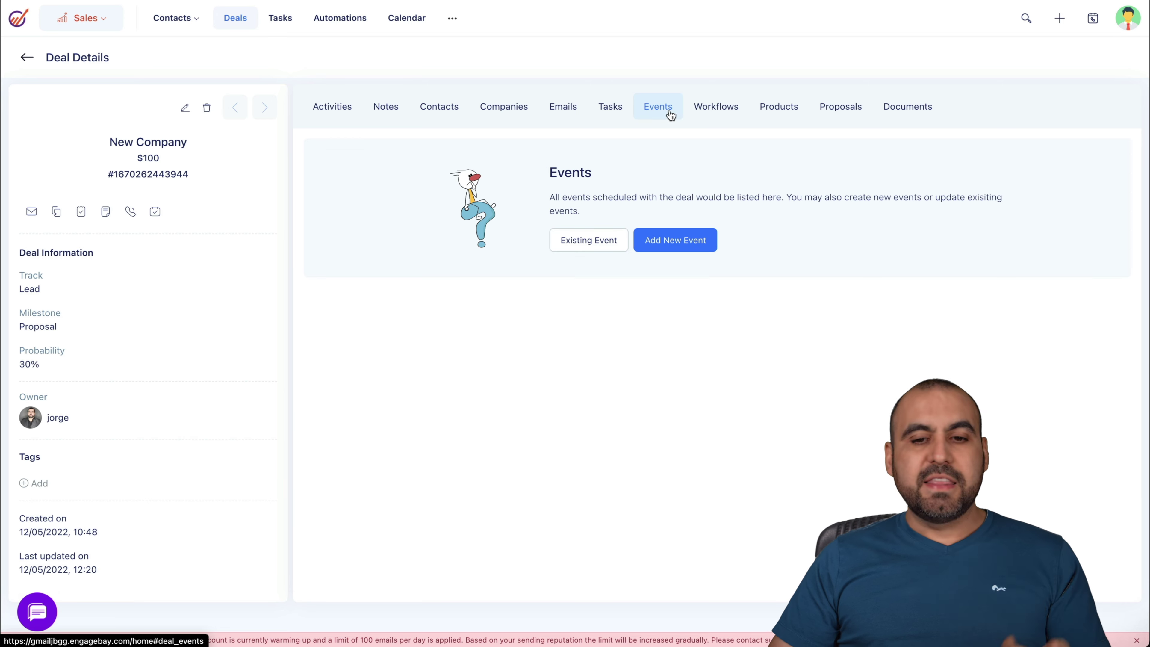
pyautogui.click(716, 116)
pyautogui.click(768, 115)
pyautogui.click(828, 108)
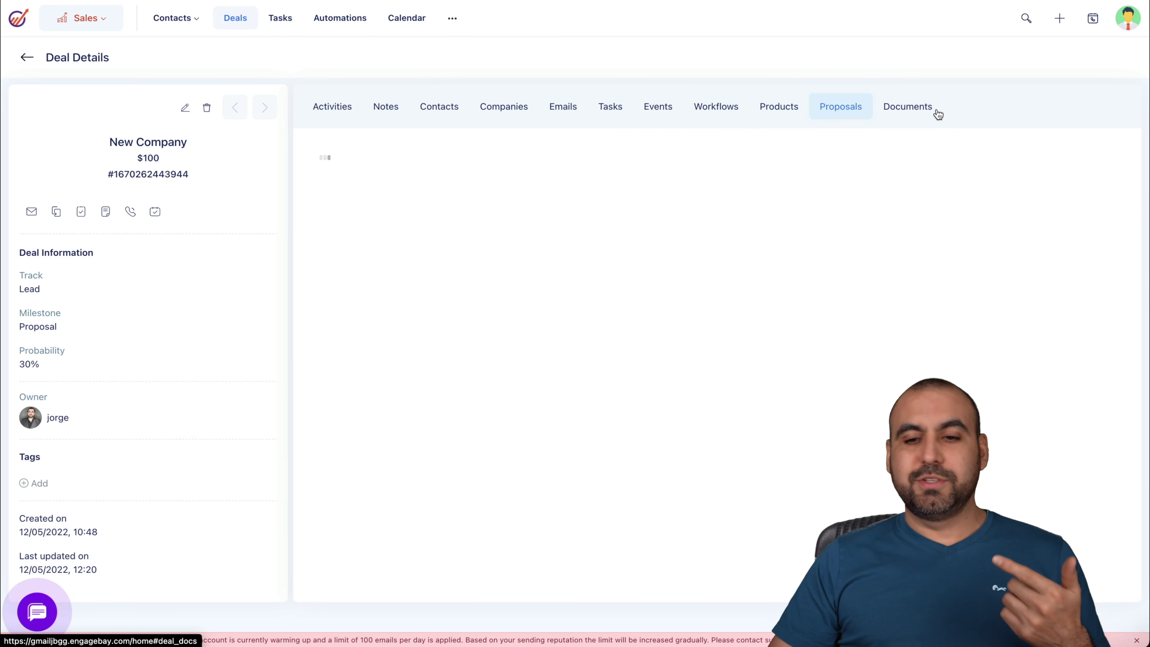
pyautogui.click(938, 113)
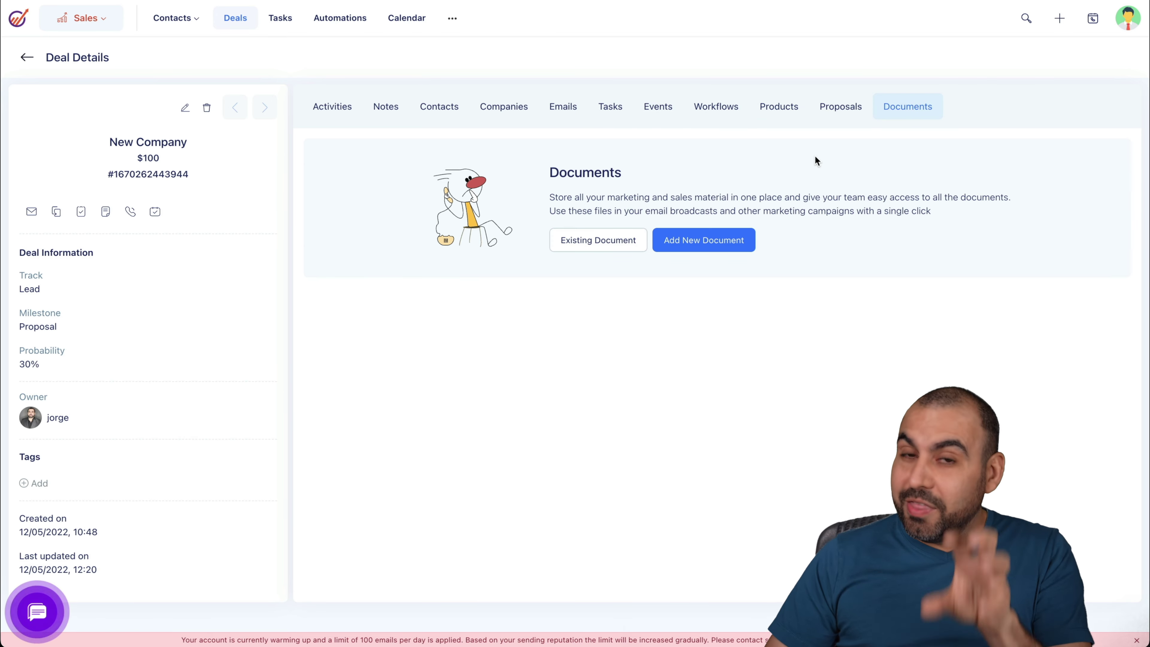
pyautogui.click(28, 60)
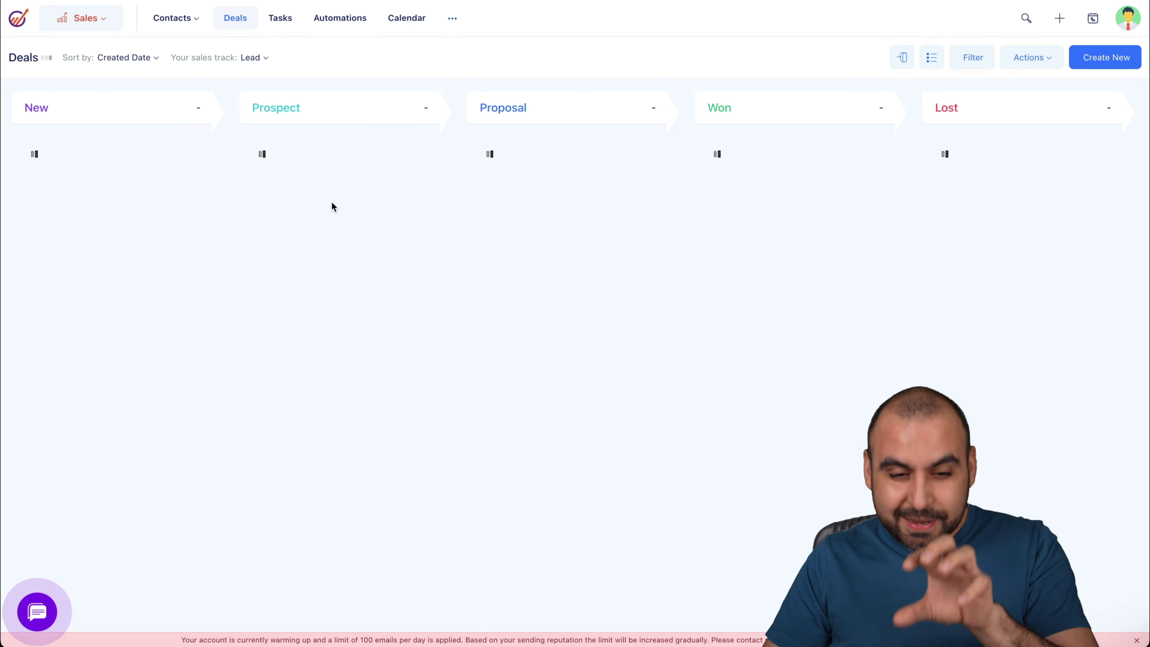
pyautogui.click(289, 15)
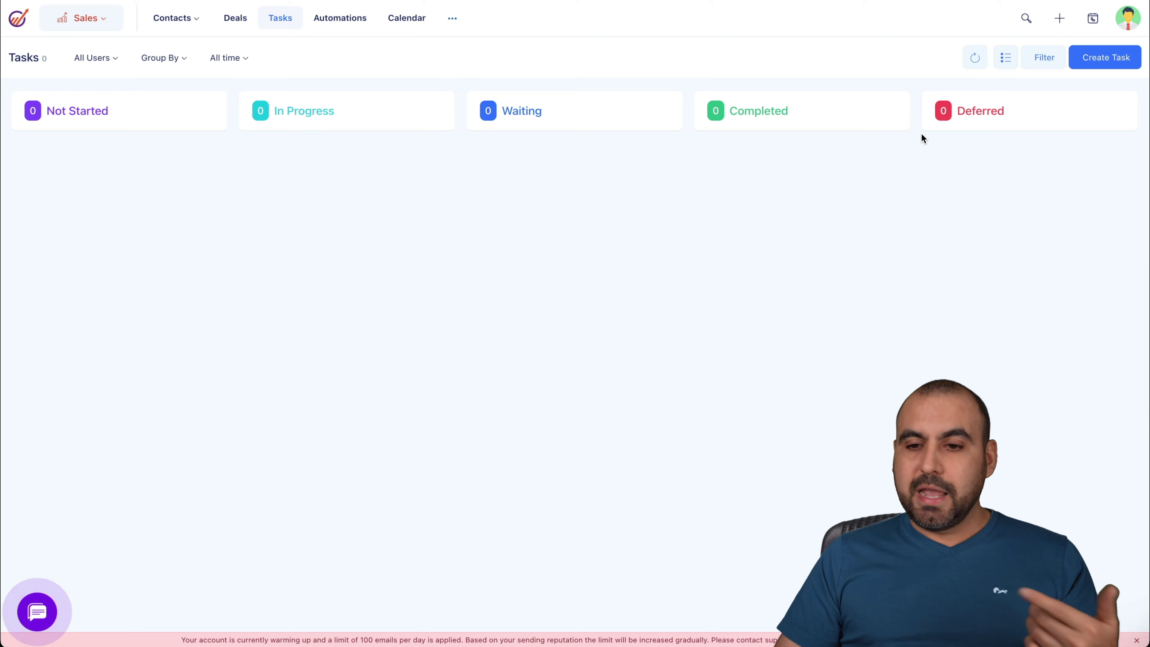
# - Create a new sales automation named "new"
pyautogui.click(337, 23)
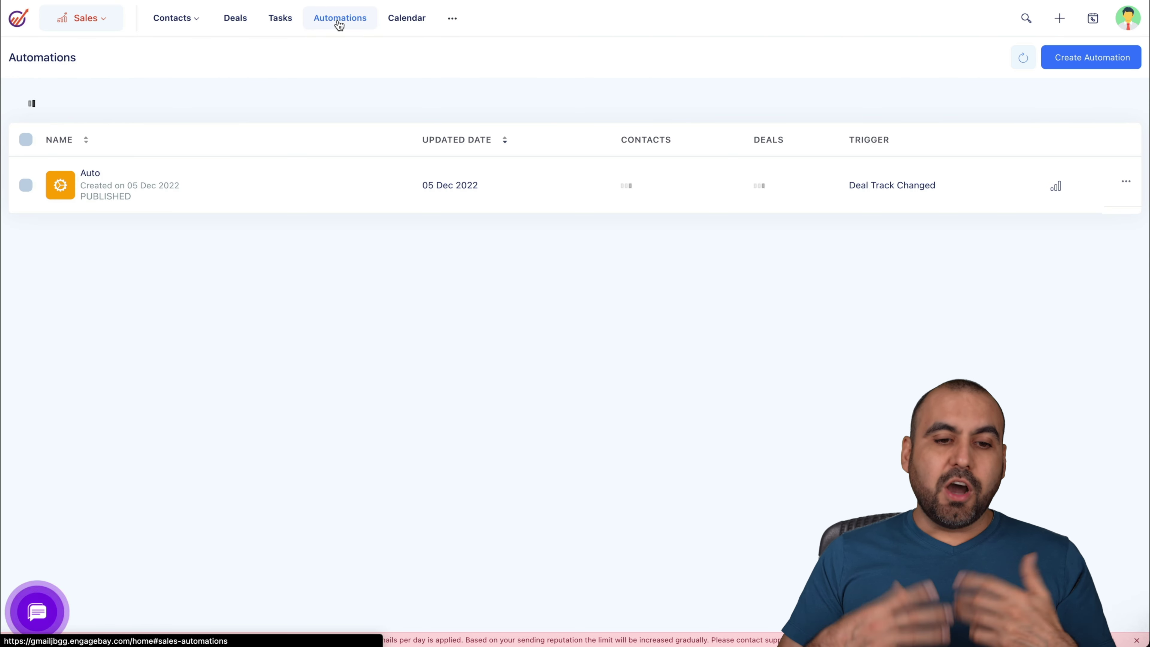
pyautogui.click(1069, 58)
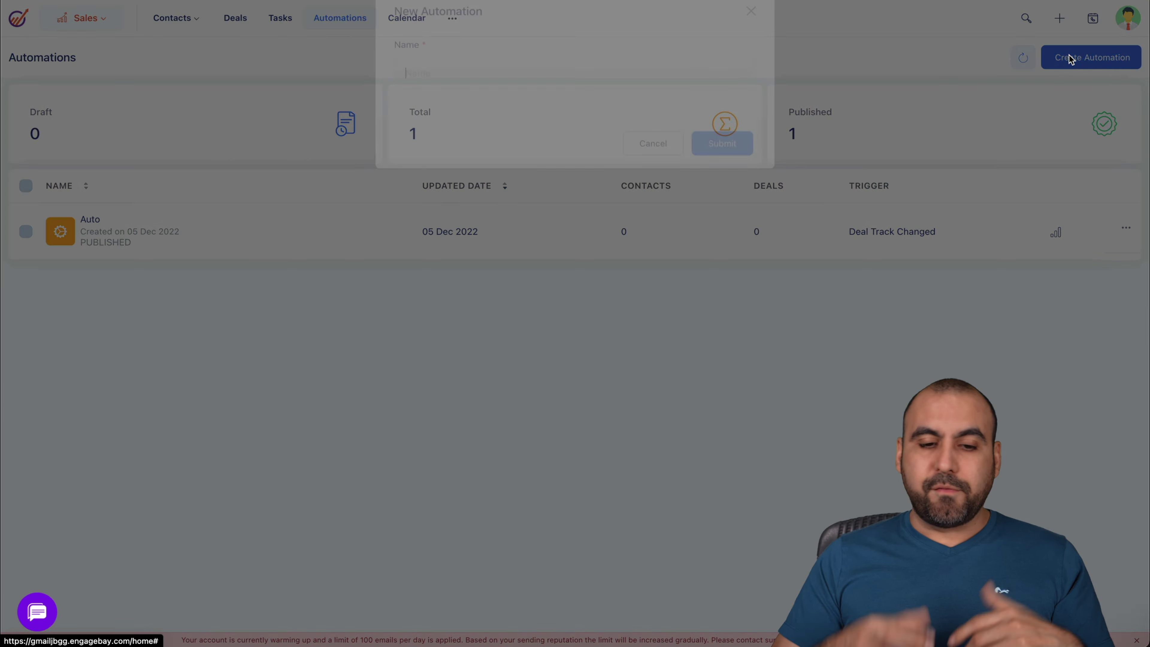
pyautogui.write('new')
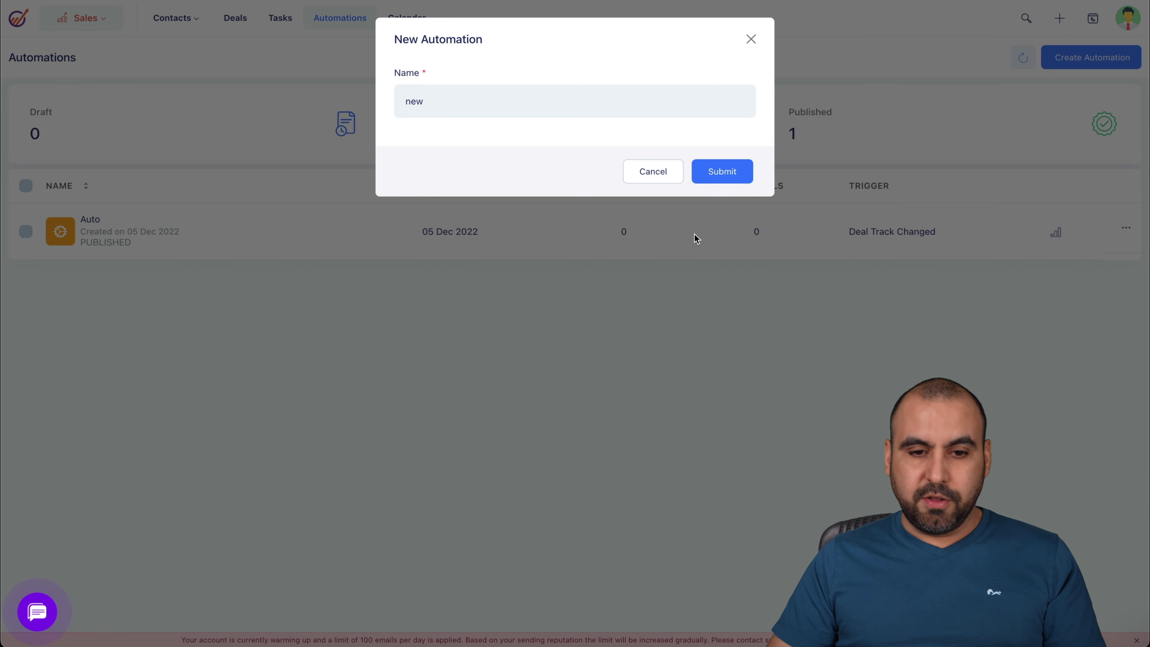
pyautogui.click(724, 173)
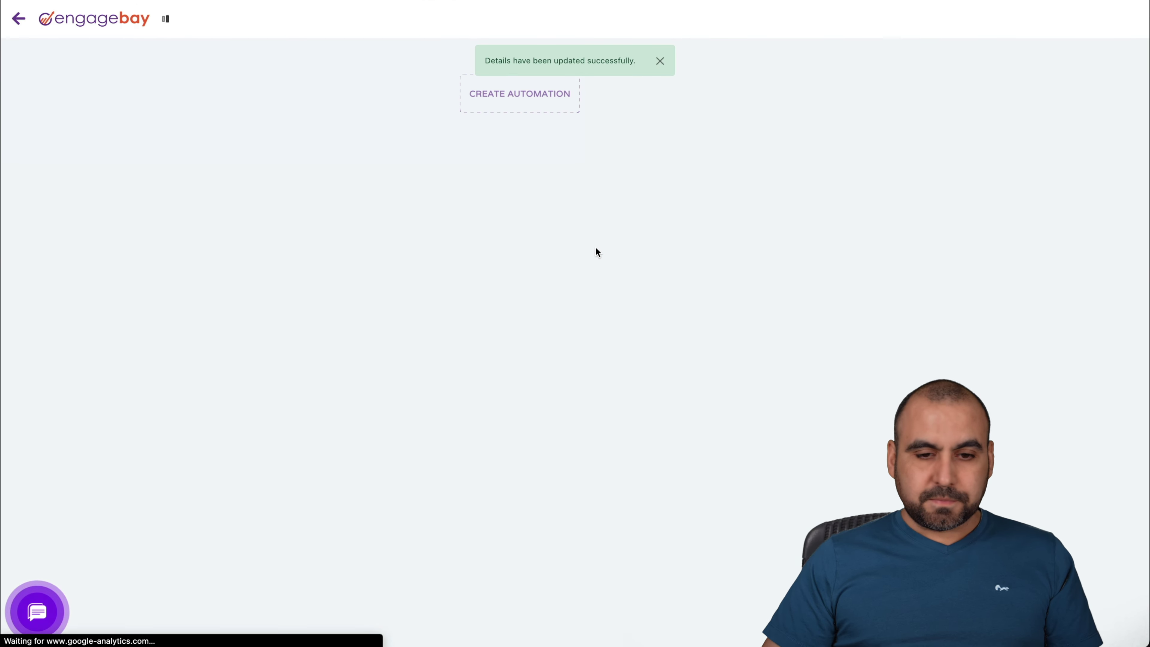
# - Add a Deal Created trigger event to the automation
pyautogui.click(527, 108)
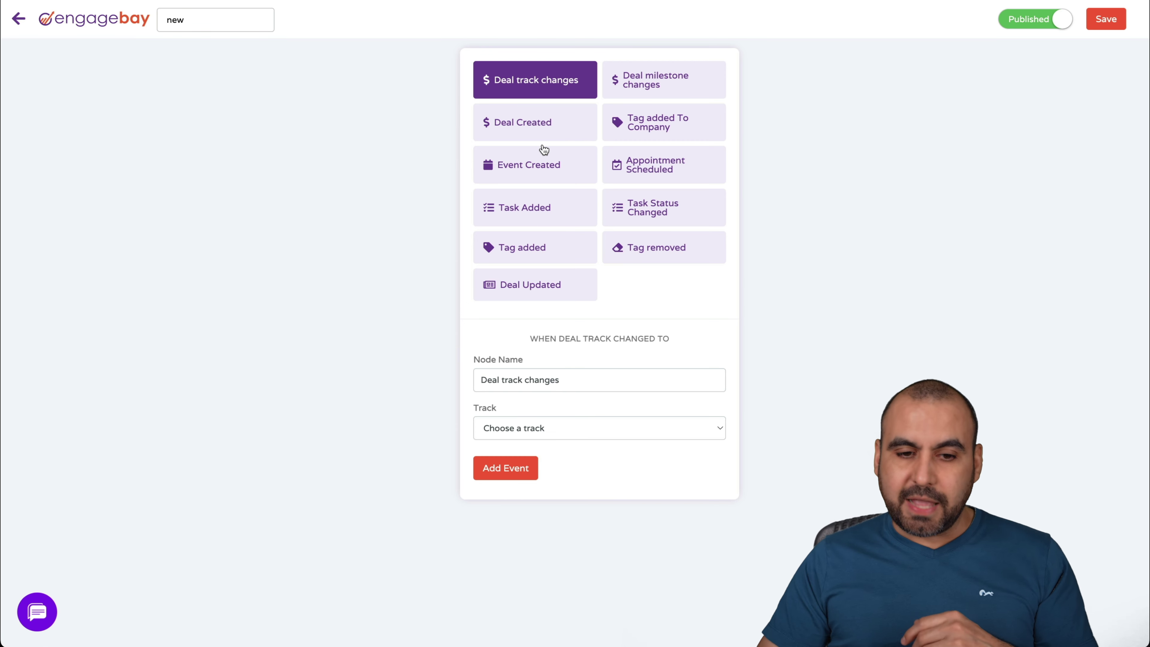
pyautogui.click(547, 129)
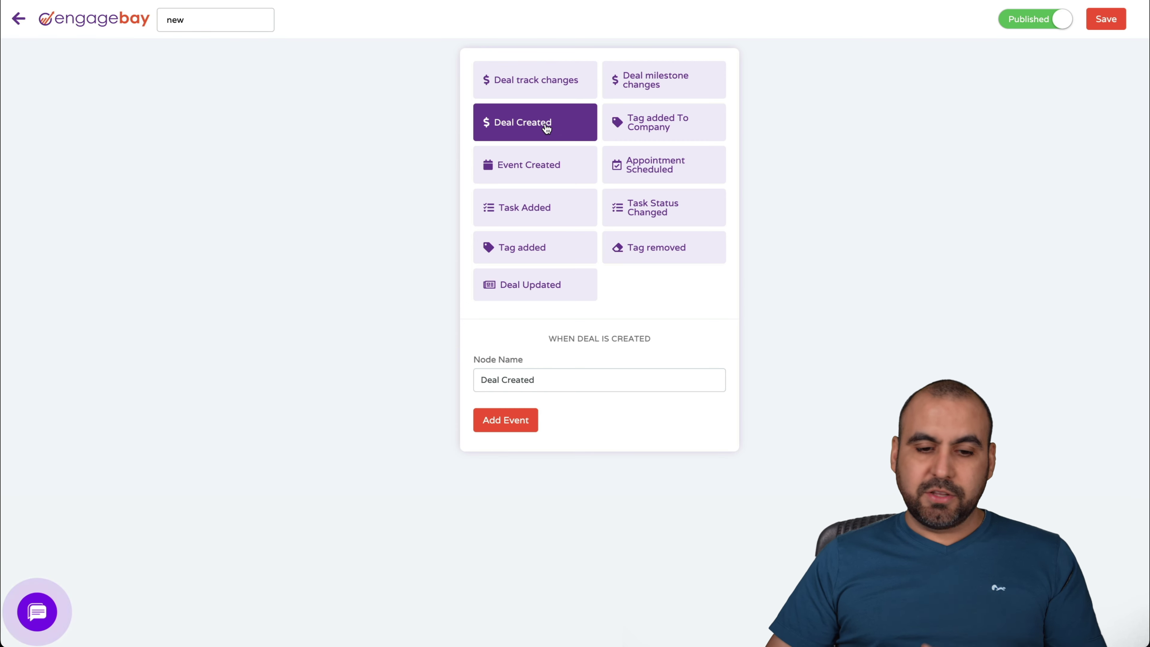
pyautogui.click(527, 426)
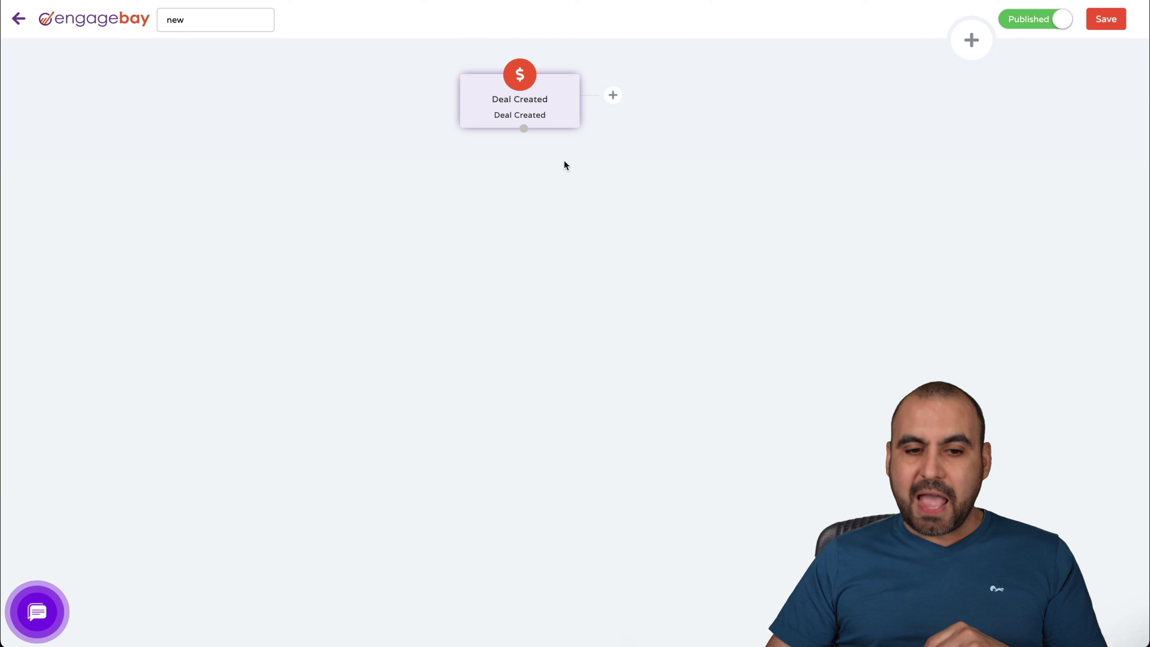
# - Examine the CRM & Sales actions and conditions available for the automation, and leave the editor without saving
pyautogui.click(969, 43)
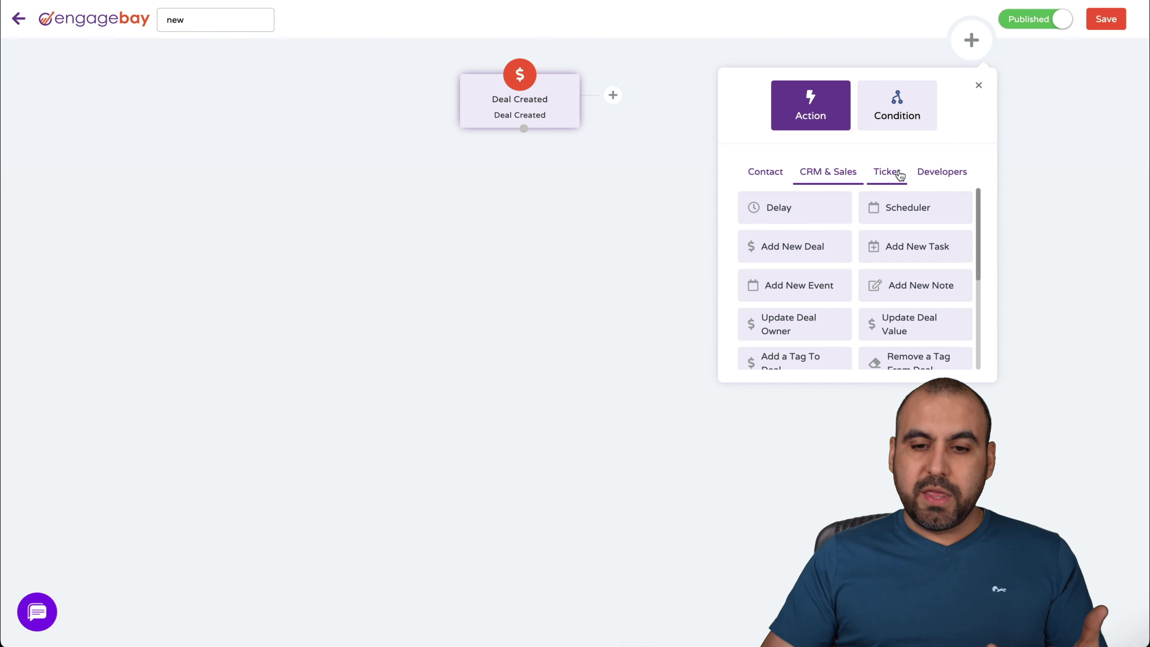
pyautogui.scroll(-4, 839, 268)
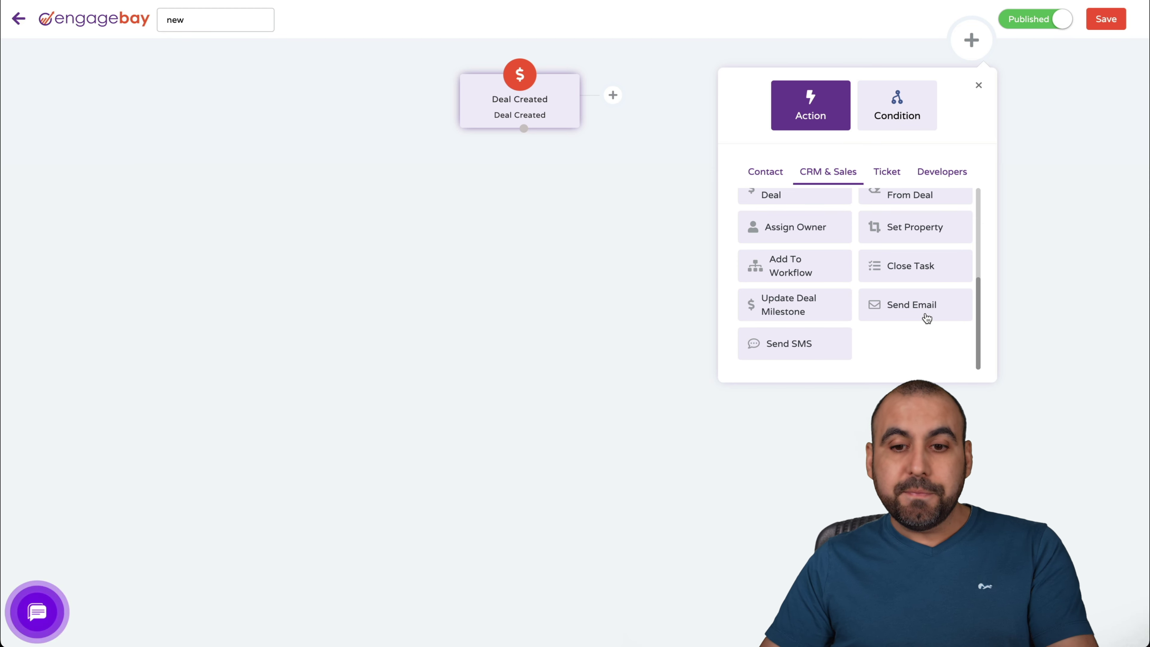
pyautogui.click(890, 117)
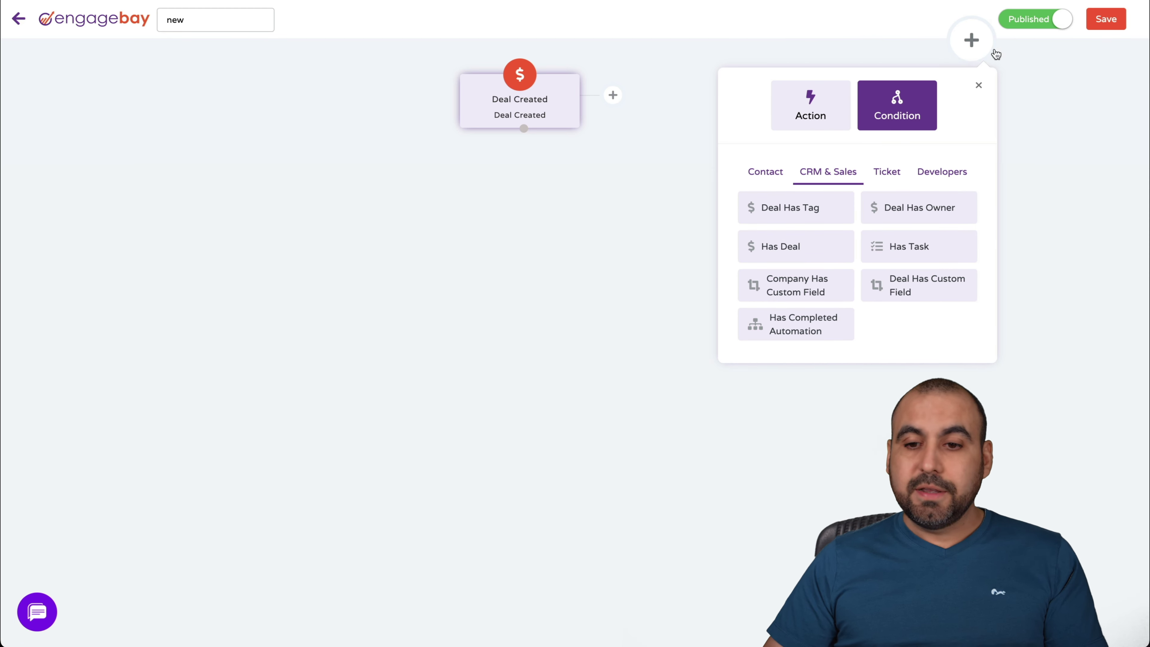
pyautogui.click(979, 85)
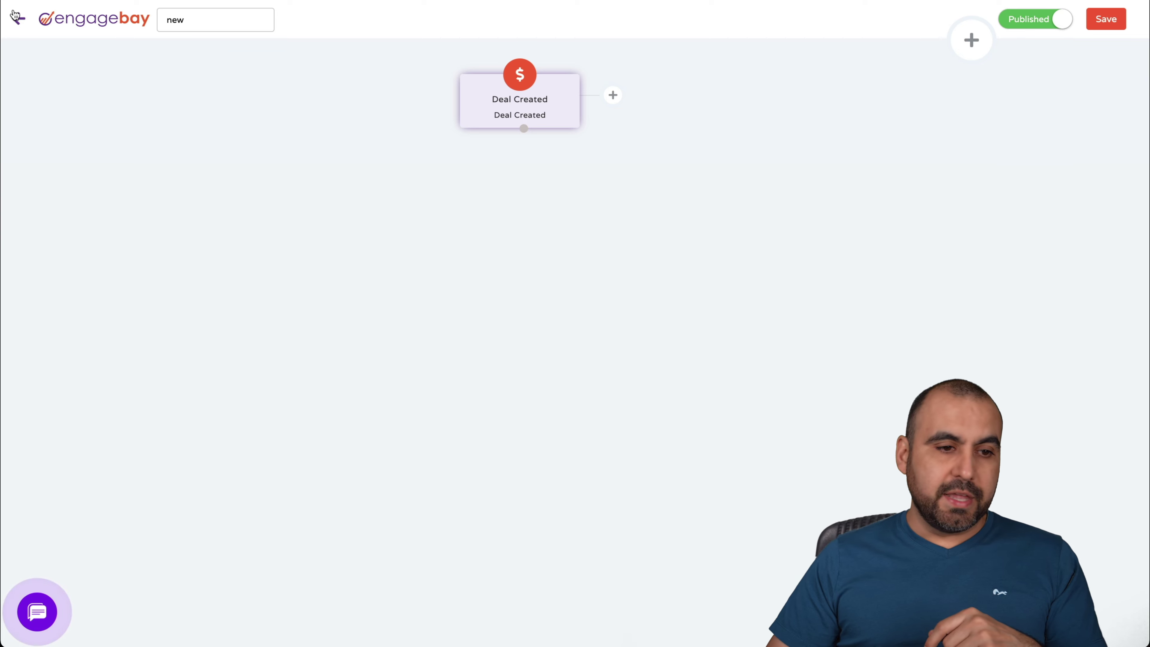
pyautogui.click(18, 19)
pyautogui.click(690, 75)
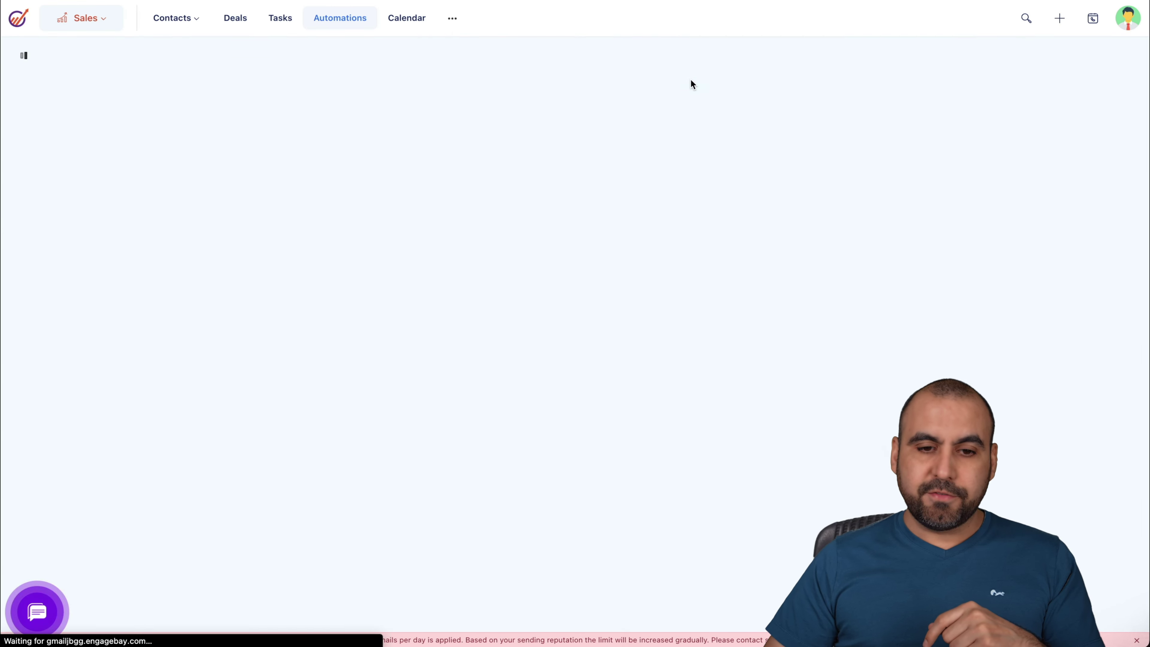
# - View the Sales calendar, followed by the Appointments, File Repository, Workflows and Sequences pages
pyautogui.click(420, 27)
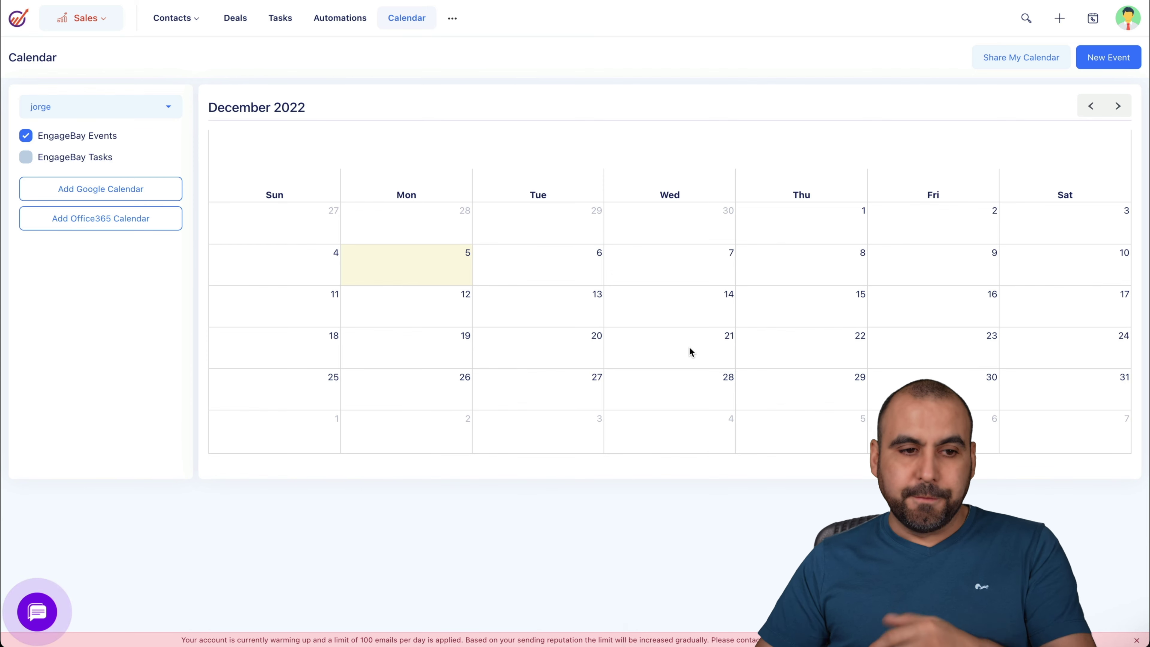
pyautogui.click(452, 18)
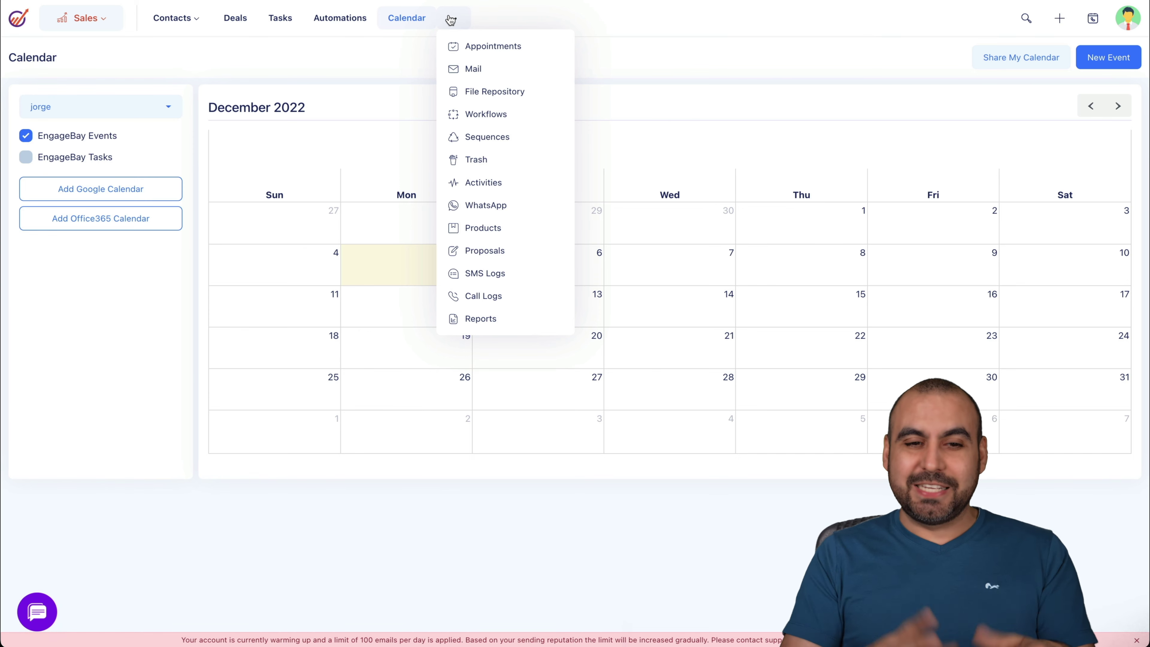
pyautogui.click(480, 46)
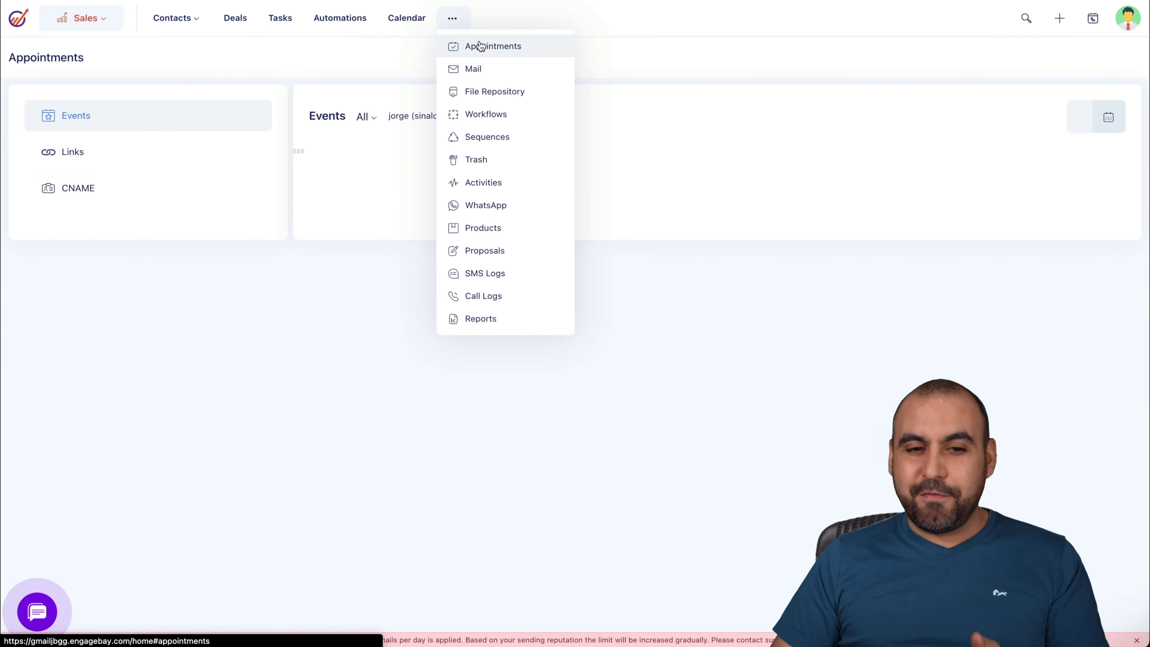
pyautogui.click(522, 94)
pyautogui.click(519, 115)
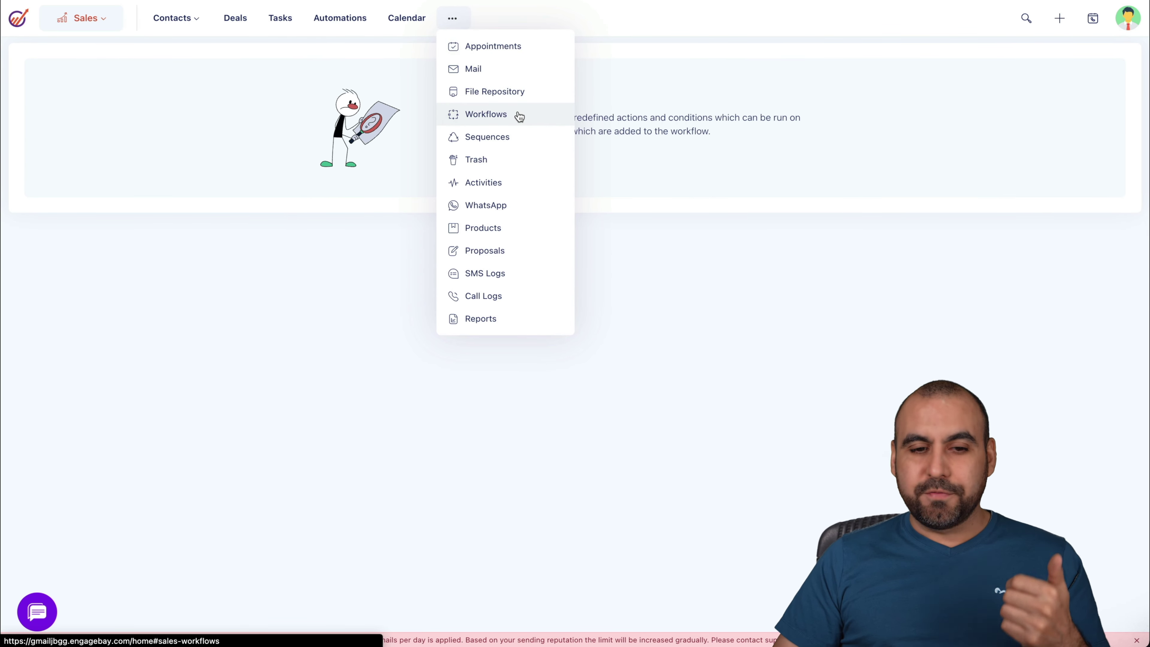
pyautogui.click(522, 137)
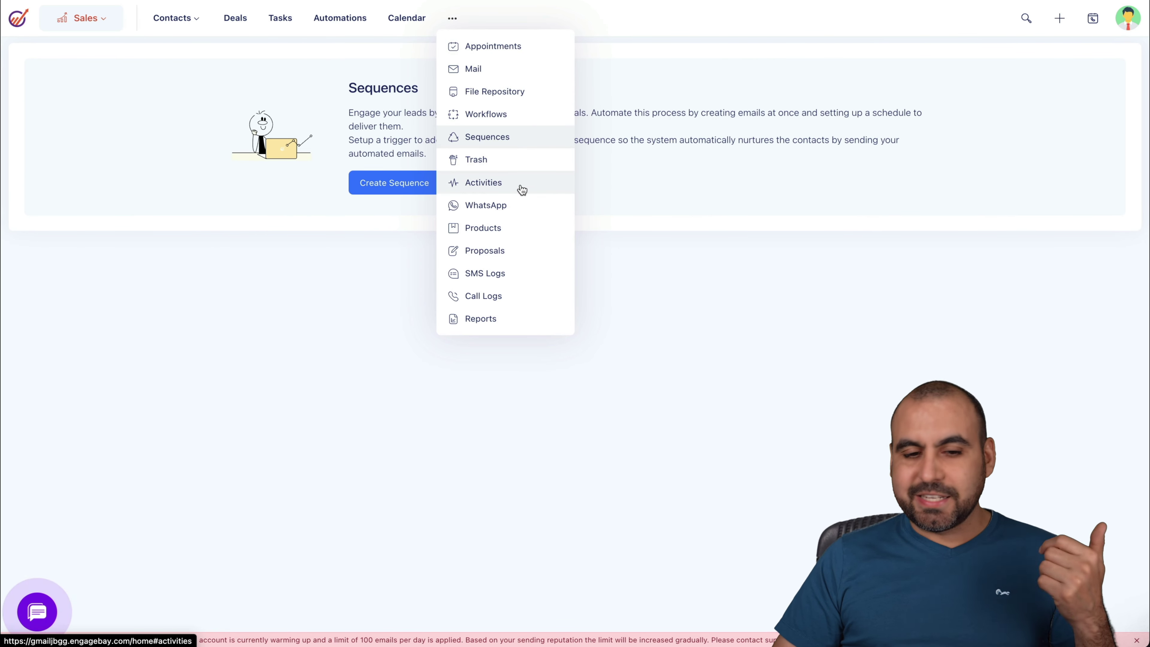
# - Open the WhatsApp page and review the available SMS integration providers, including WhatsApp
pyautogui.click(520, 205)
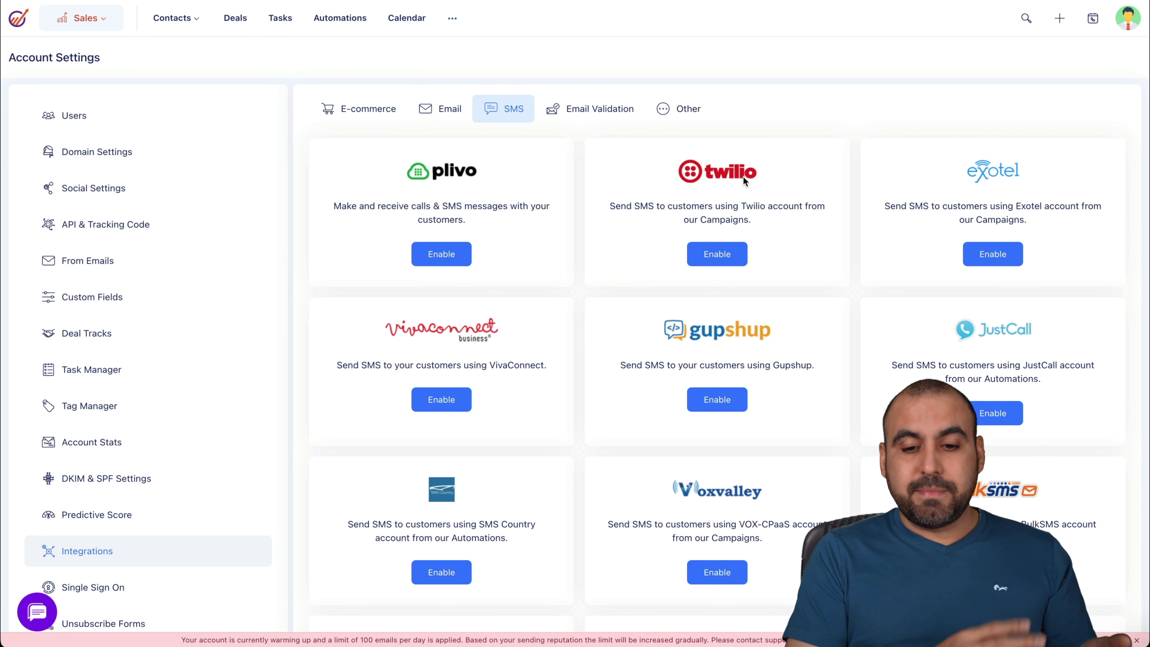
pyautogui.scroll(-4, 713, 247)
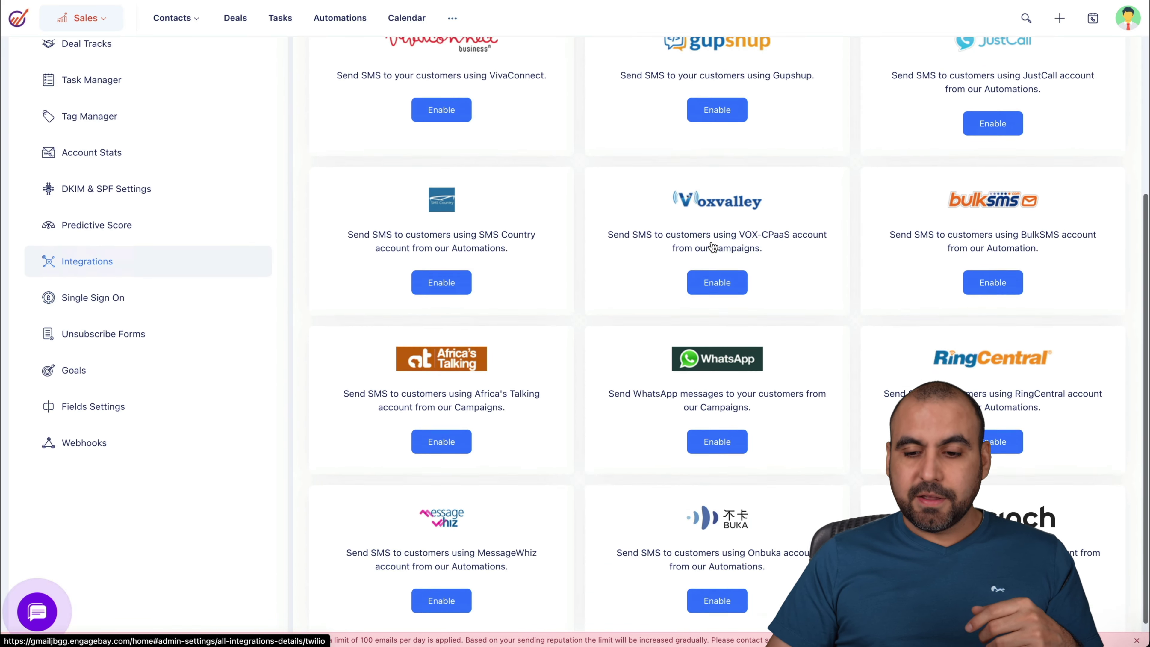
pyautogui.scroll(4, 714, 246)
# - View the Sales product list and the Proposals page
pyautogui.click(452, 18)
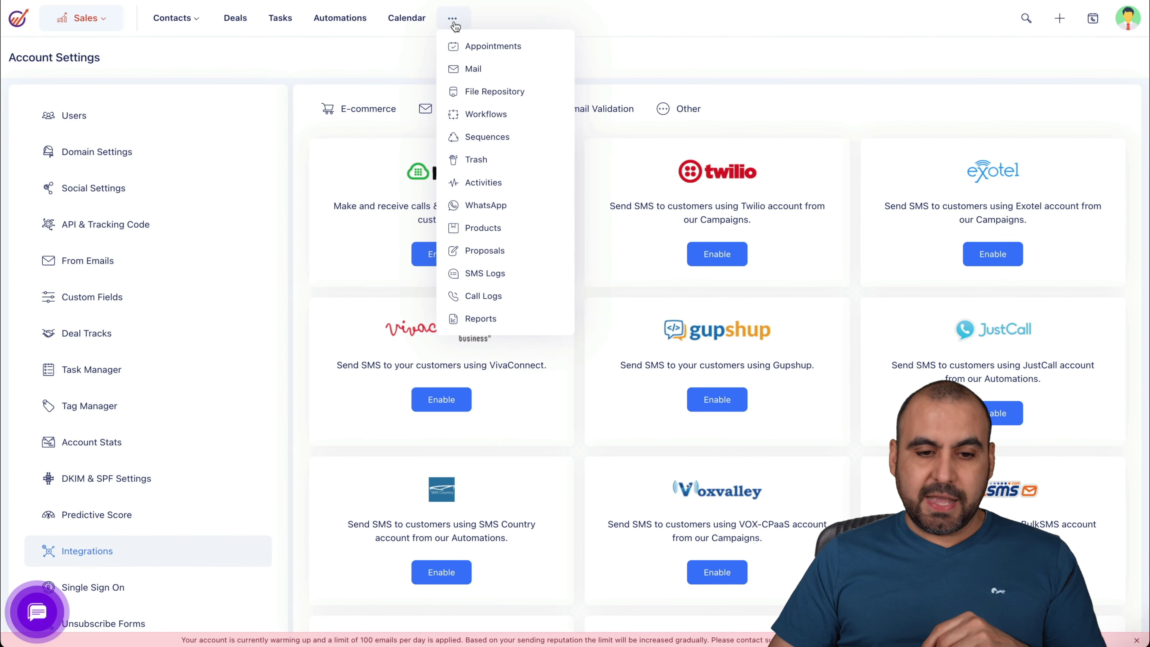
pyautogui.click(505, 236)
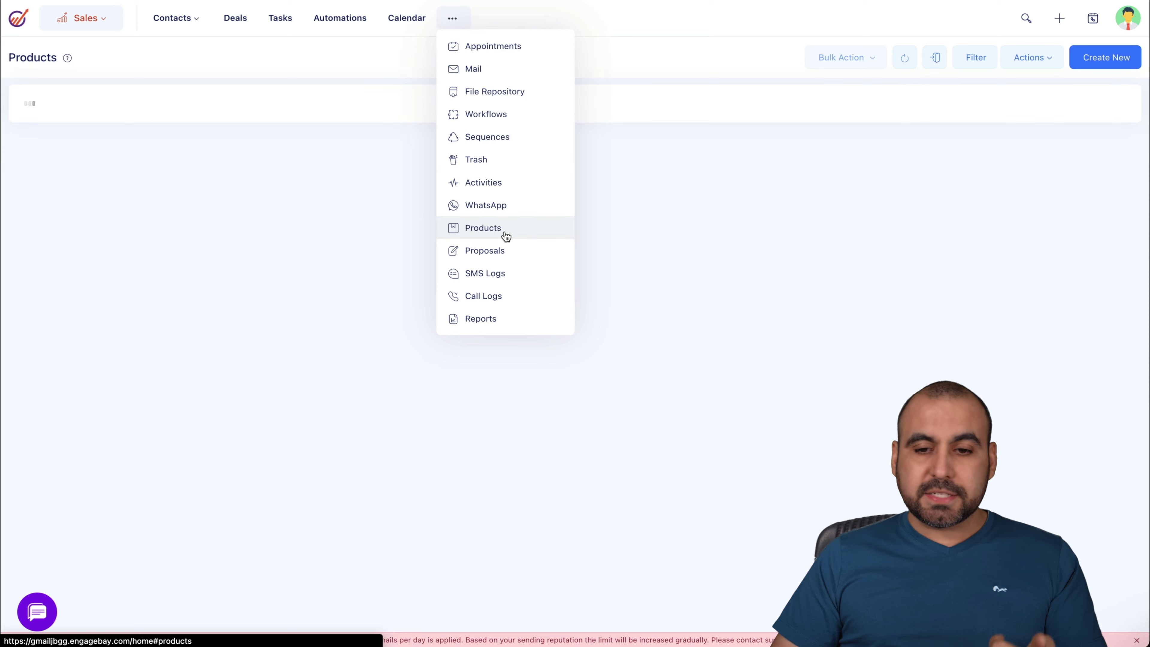
pyautogui.click(455, 22)
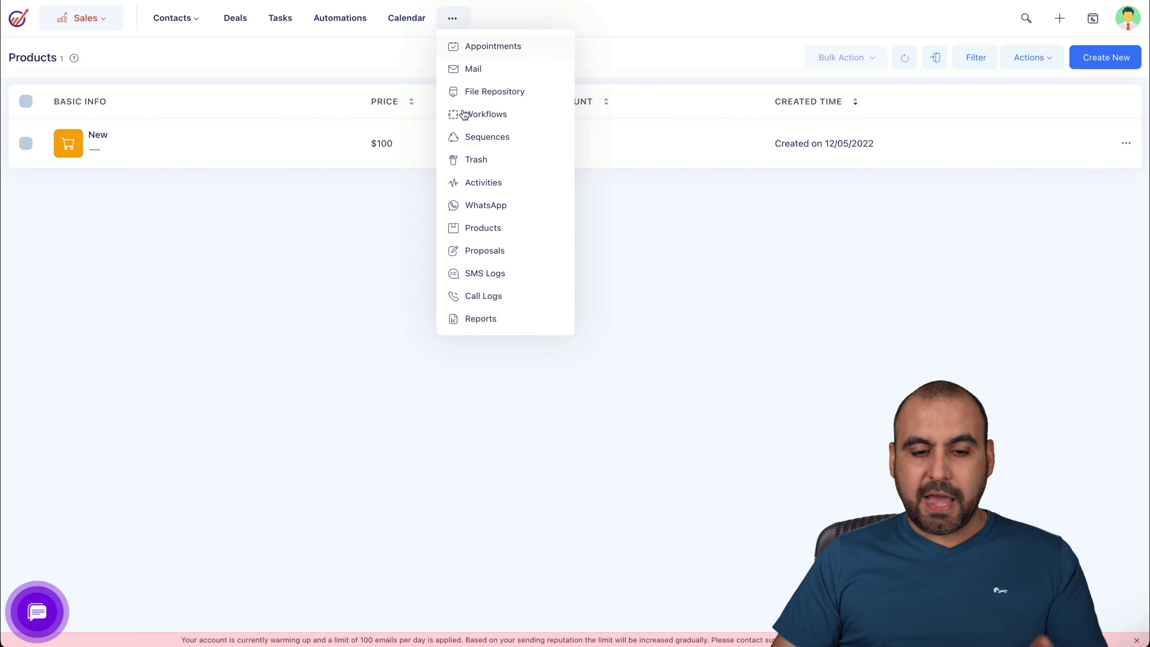
pyautogui.click(505, 252)
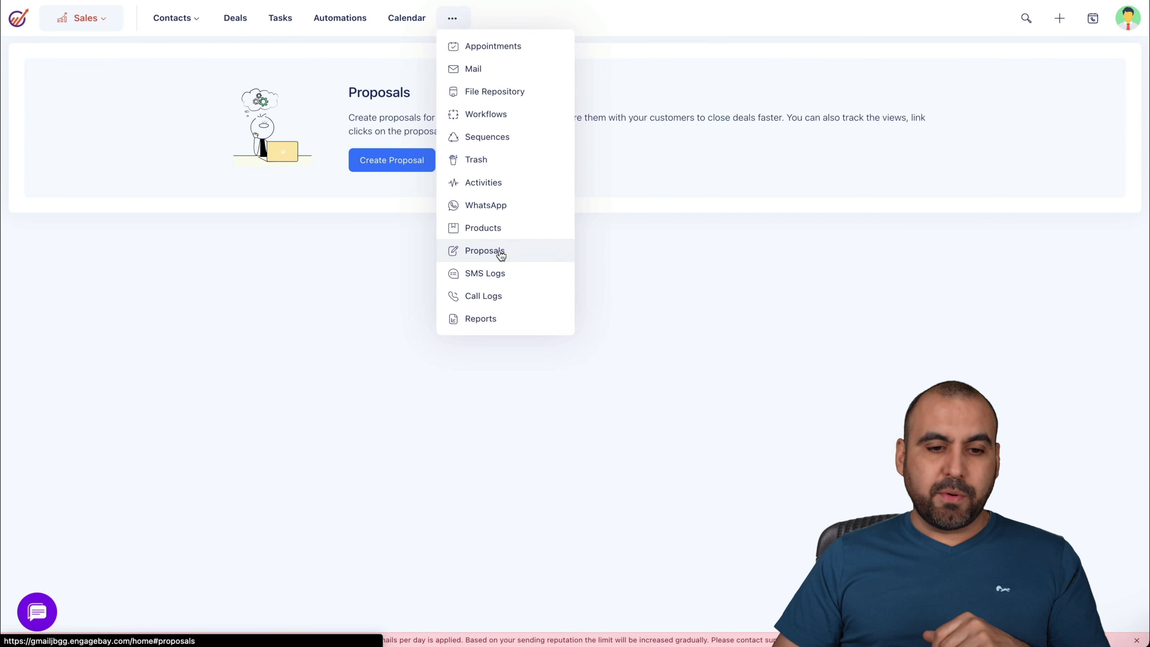
# - Start a new proposal from the ready-made EngageBay design and examine its layout down to the footer
pyautogui.click(392, 169)
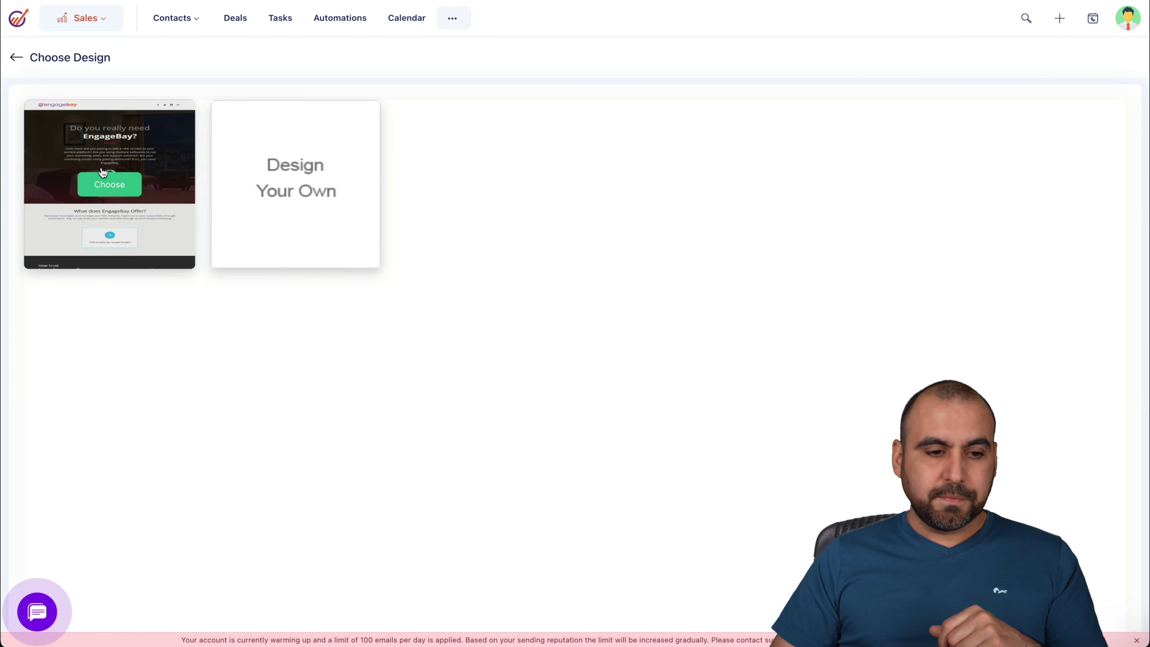
pyautogui.click(127, 188)
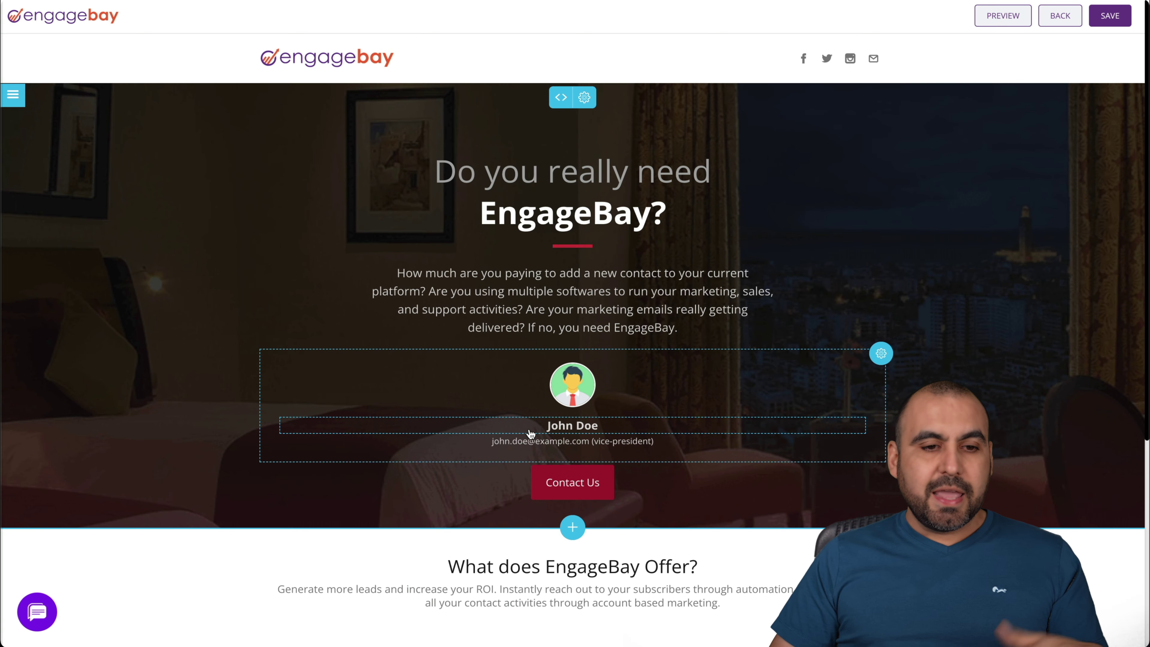
pyautogui.scroll(-6, 530, 432)
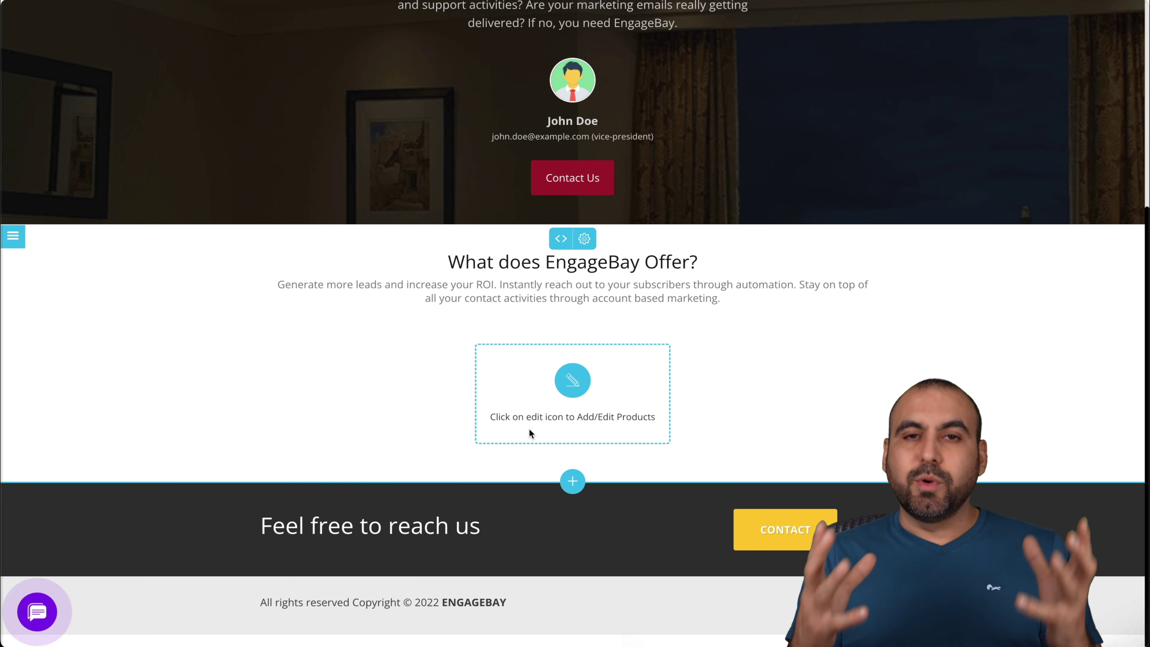
pyautogui.scroll(6, 530, 431)
pyautogui.scroll(-6, 539, 442)
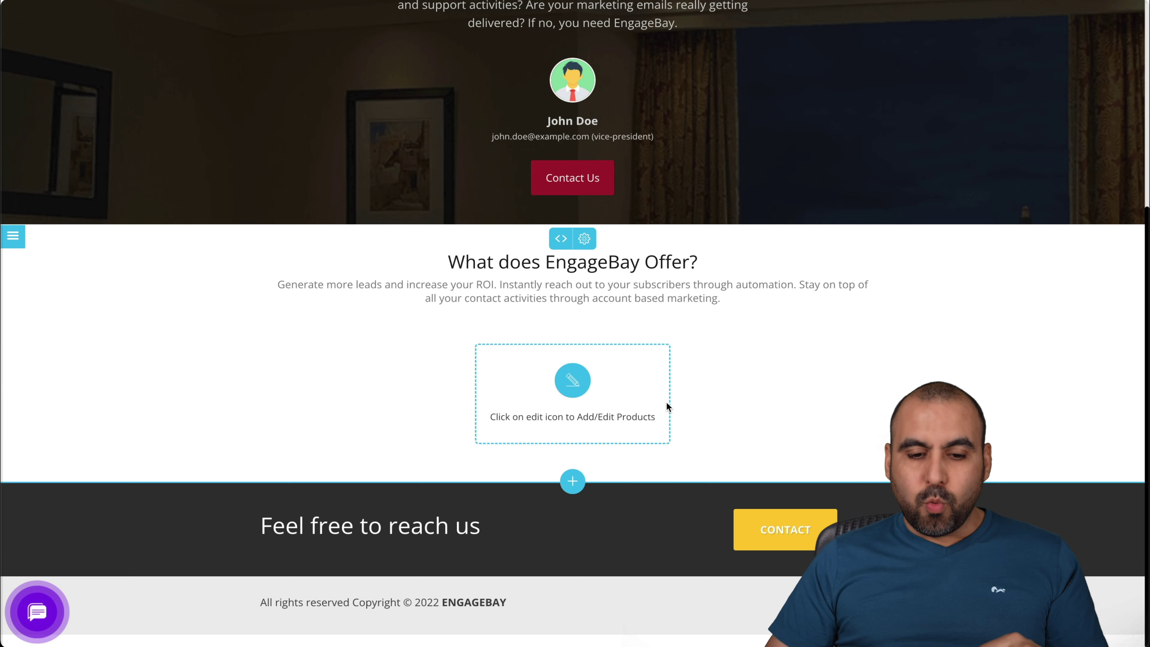
# - Look at the proposal's product chooser without adding products, leave the editor unsaved, and view the remaining Sales features
pyautogui.click(573, 382)
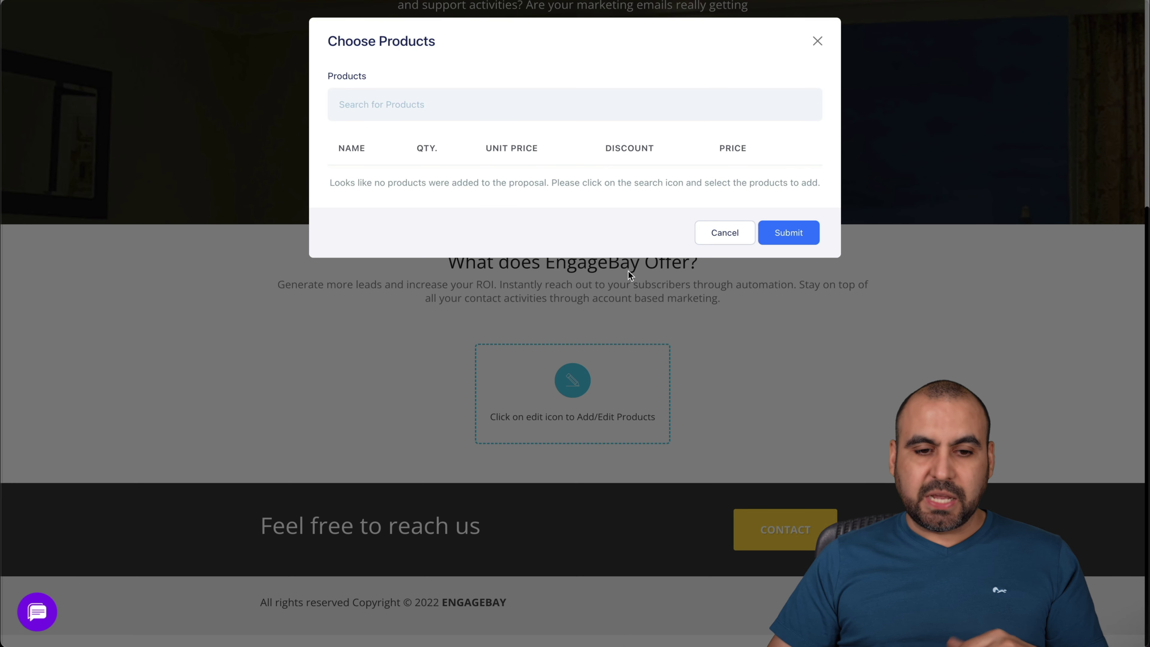
pyautogui.click(709, 236)
pyautogui.scroll(7, 709, 254)
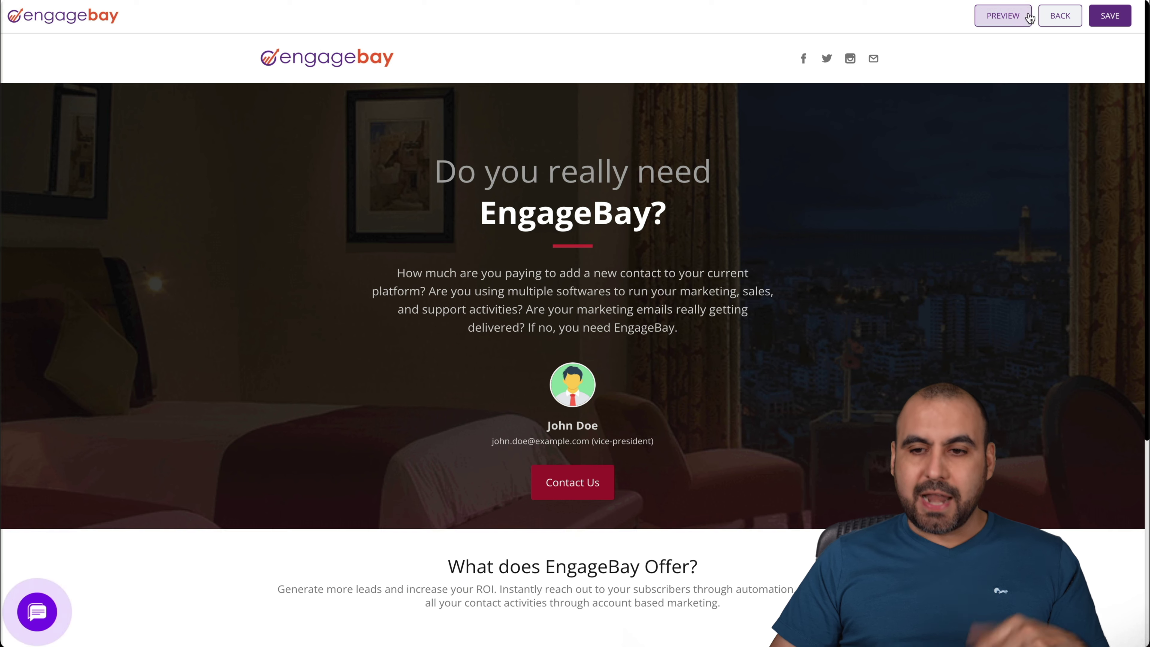
pyautogui.click(1060, 15)
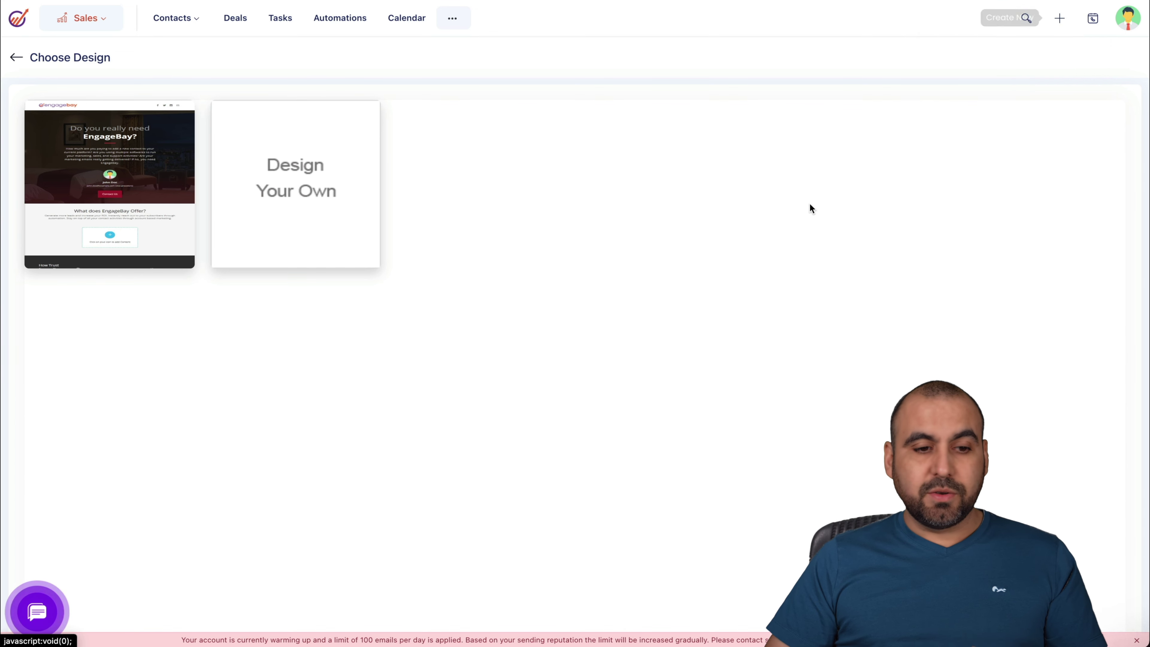
pyautogui.click(449, 27)
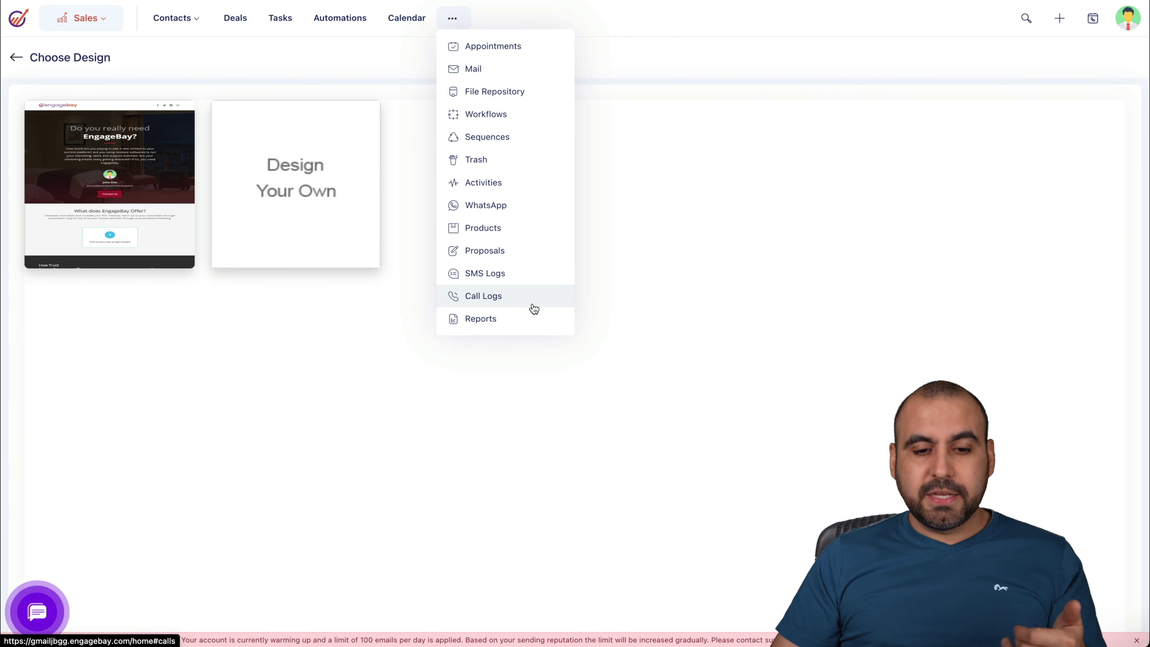
pyautogui.moveTo(92, 33)
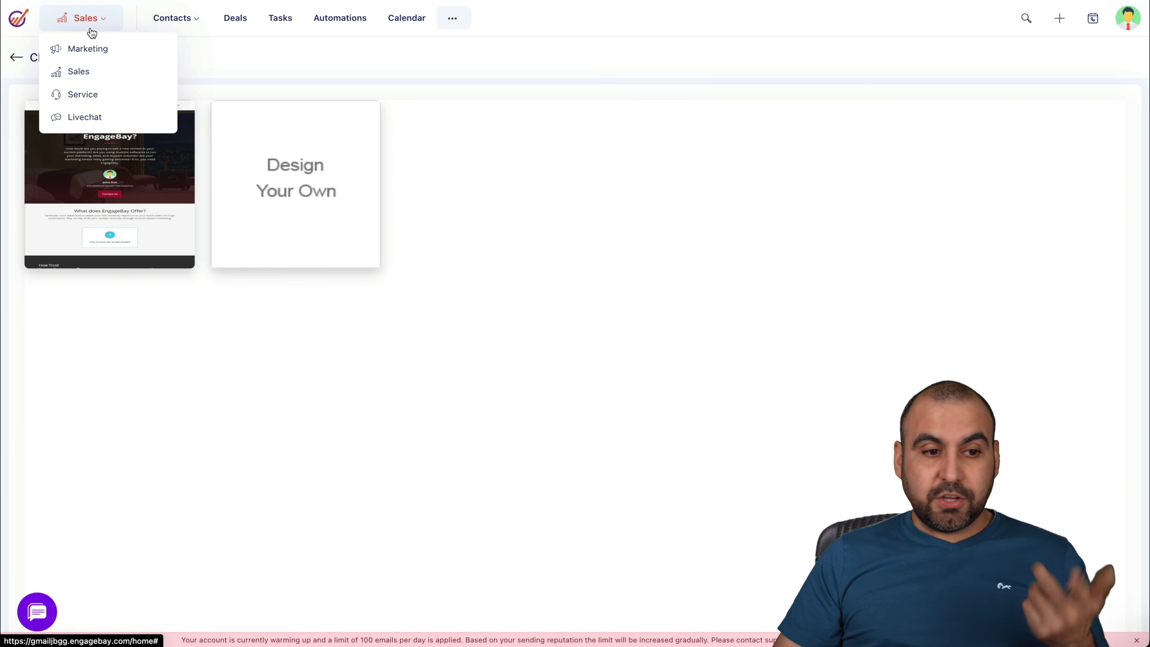
pyautogui.click(73, 93)
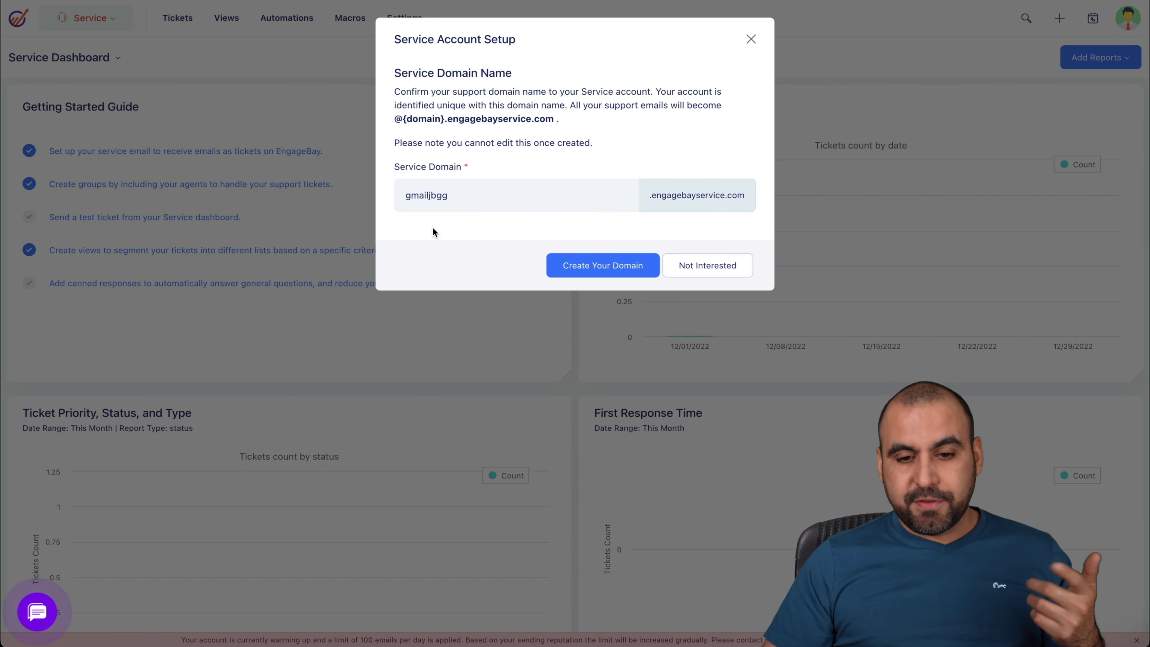
pyautogui.click(689, 271)
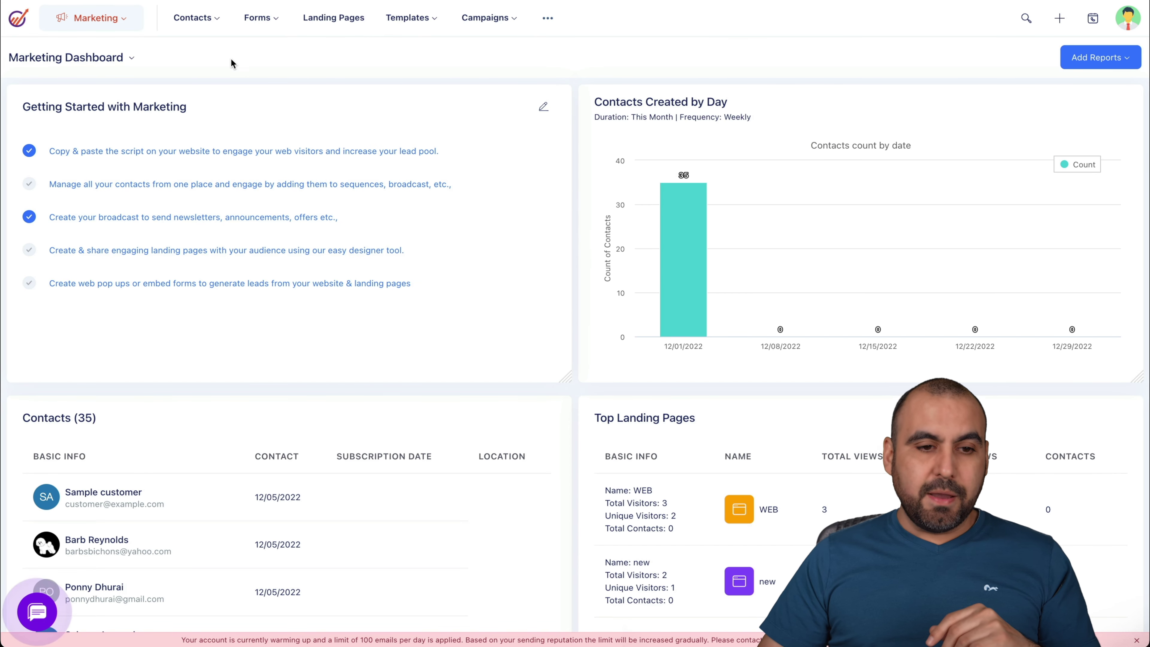
# - Switch to the Service module and create the service domain with the suggested name
pyautogui.click(127, 24)
pyautogui.click(92, 96)
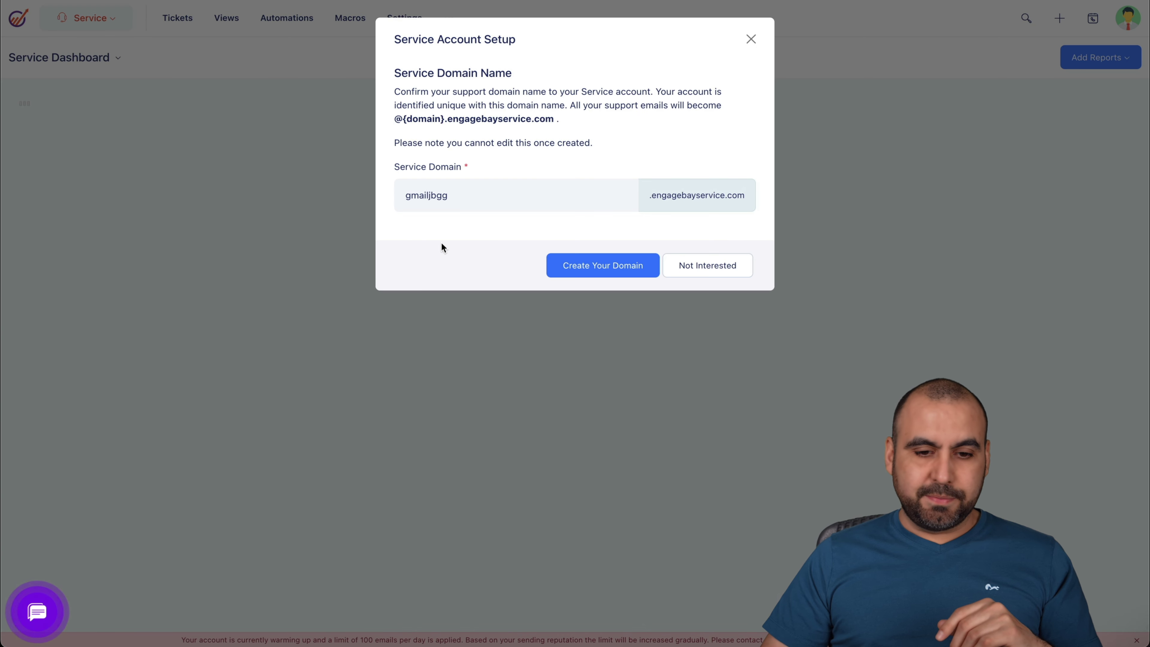
pyautogui.click(603, 268)
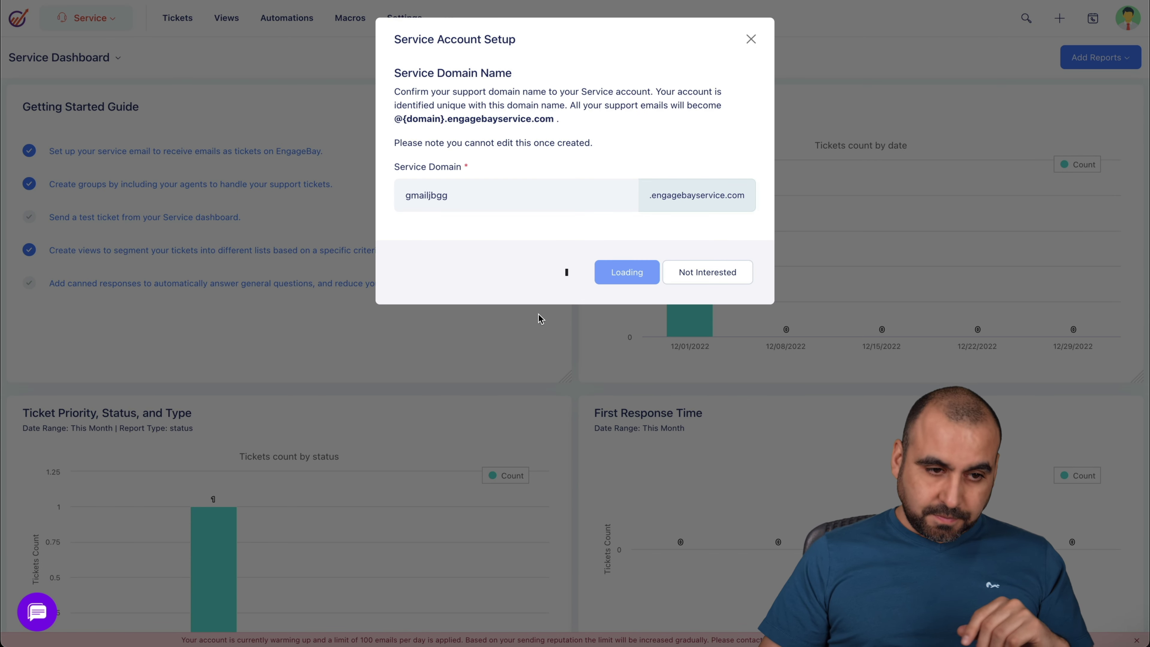
# - Open ticket #2 from the tickets list and examine its reply editor and sample note
pyautogui.click(475, 220)
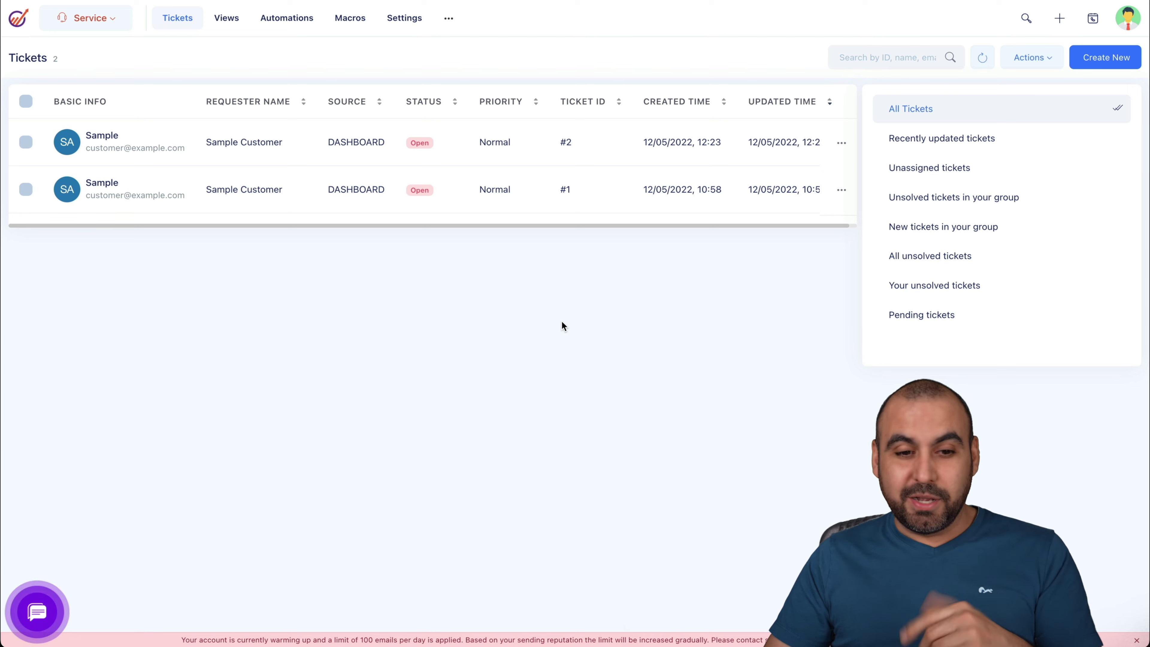
pyautogui.click(133, 144)
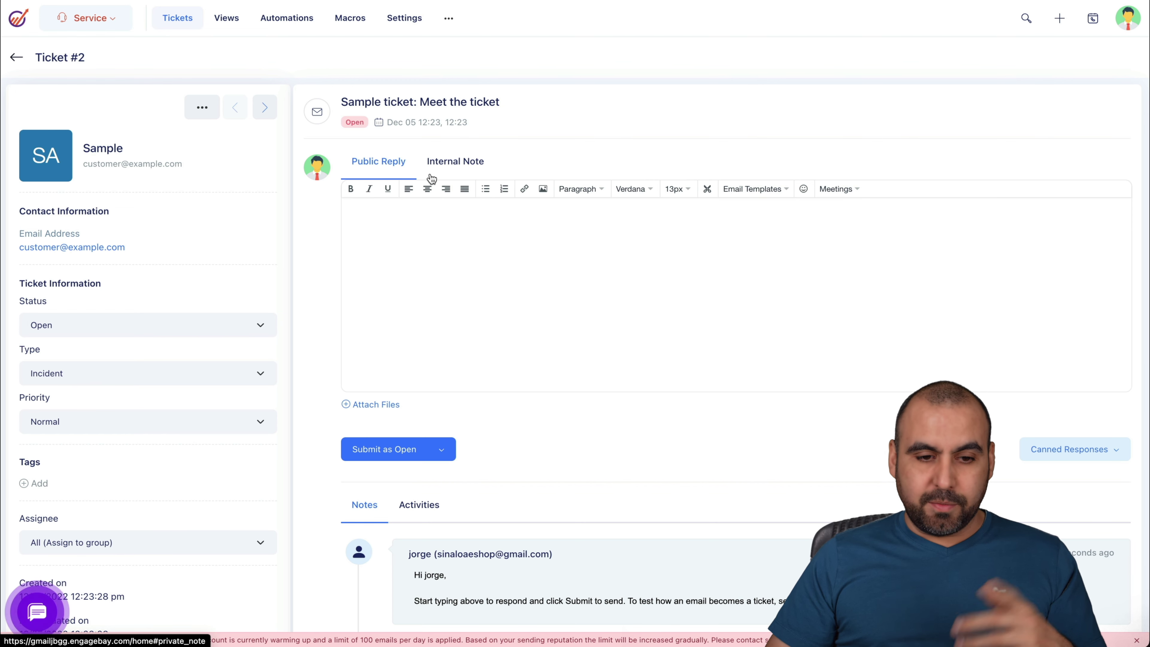
pyautogui.scroll(-1, 464, 470)
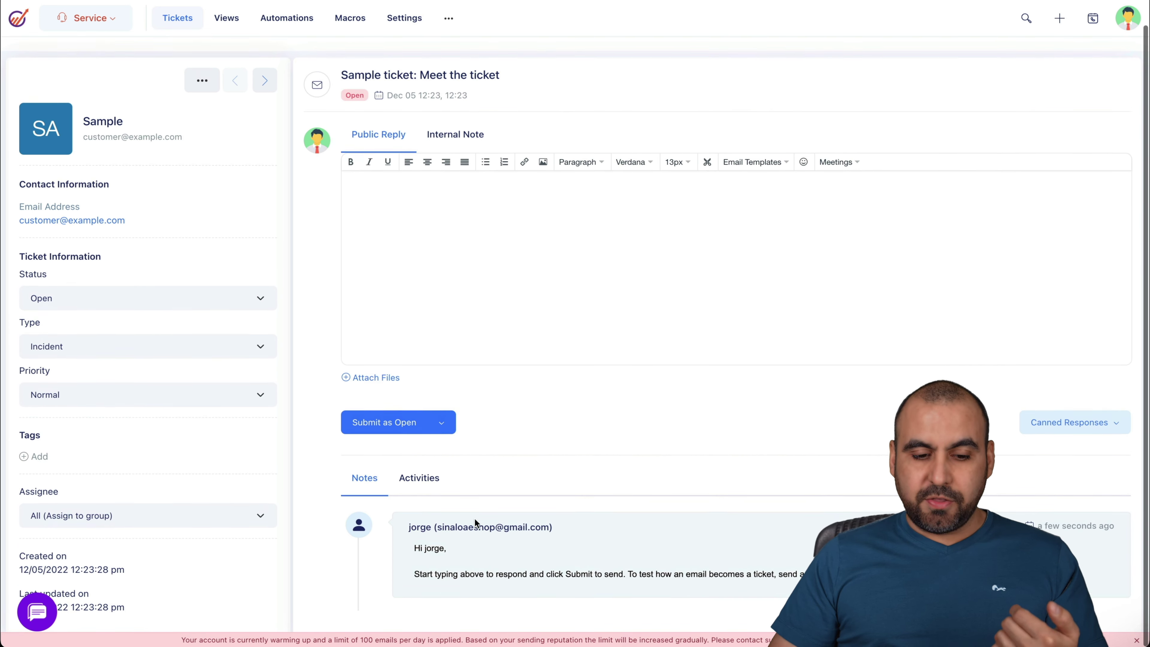
pyautogui.moveTo(411, 576); pyautogui.dragTo(687, 575)
pyautogui.click(687, 573)
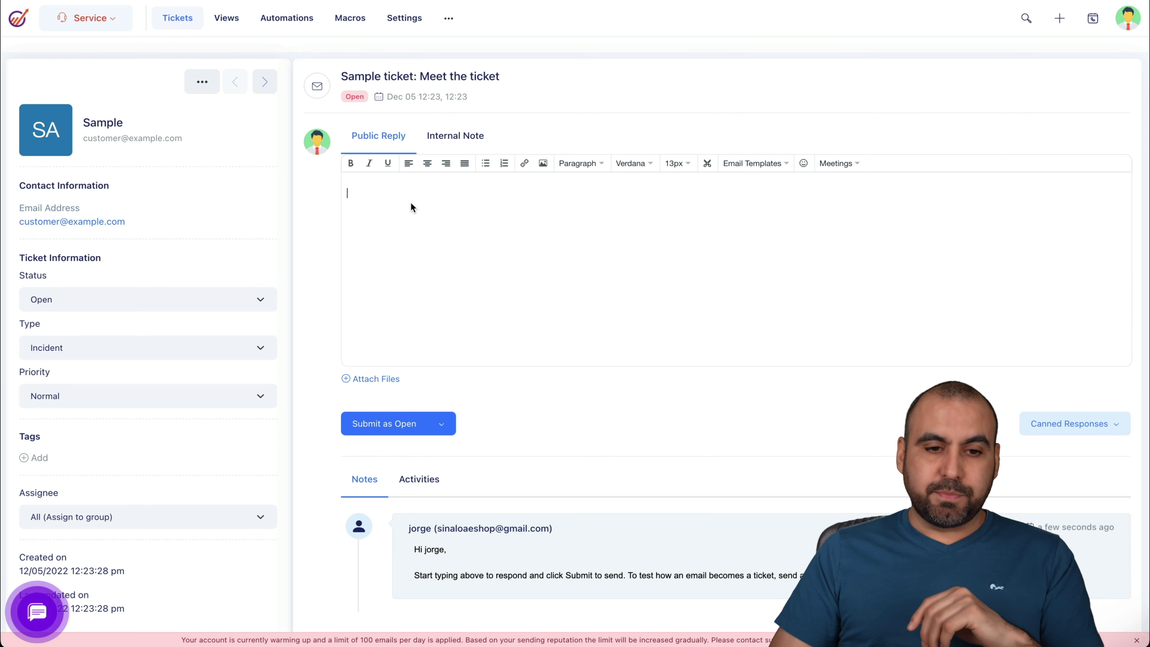
# - Review the Status and Type options available for the ticket without changing either
pyautogui.click(89, 296)
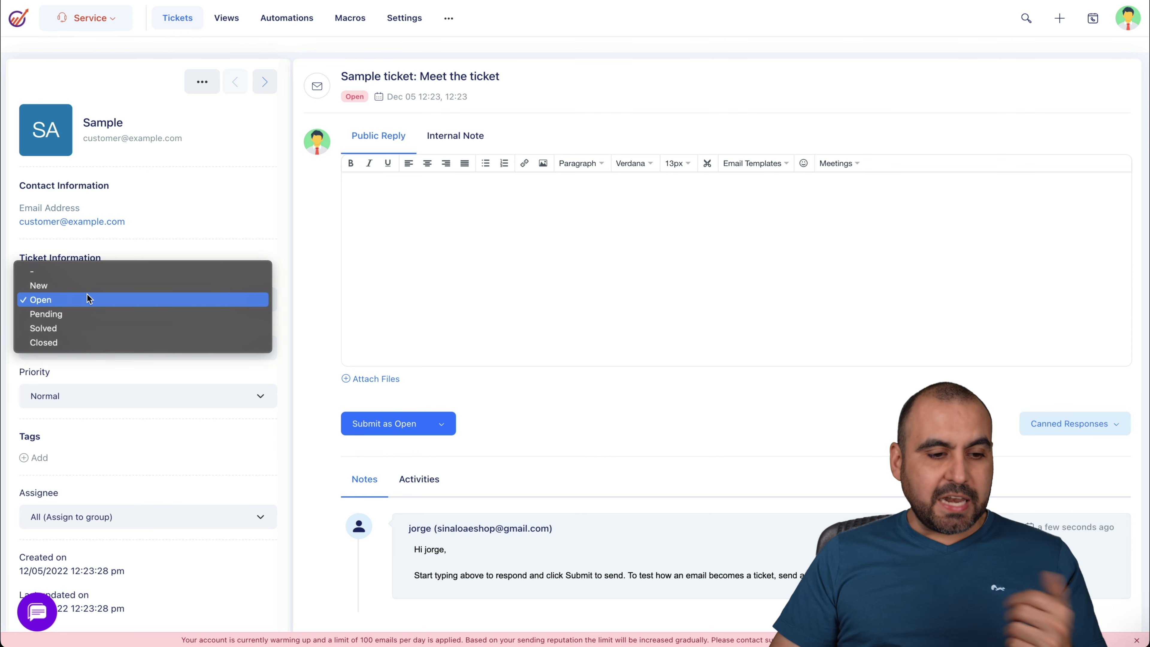
pyautogui.click(178, 205)
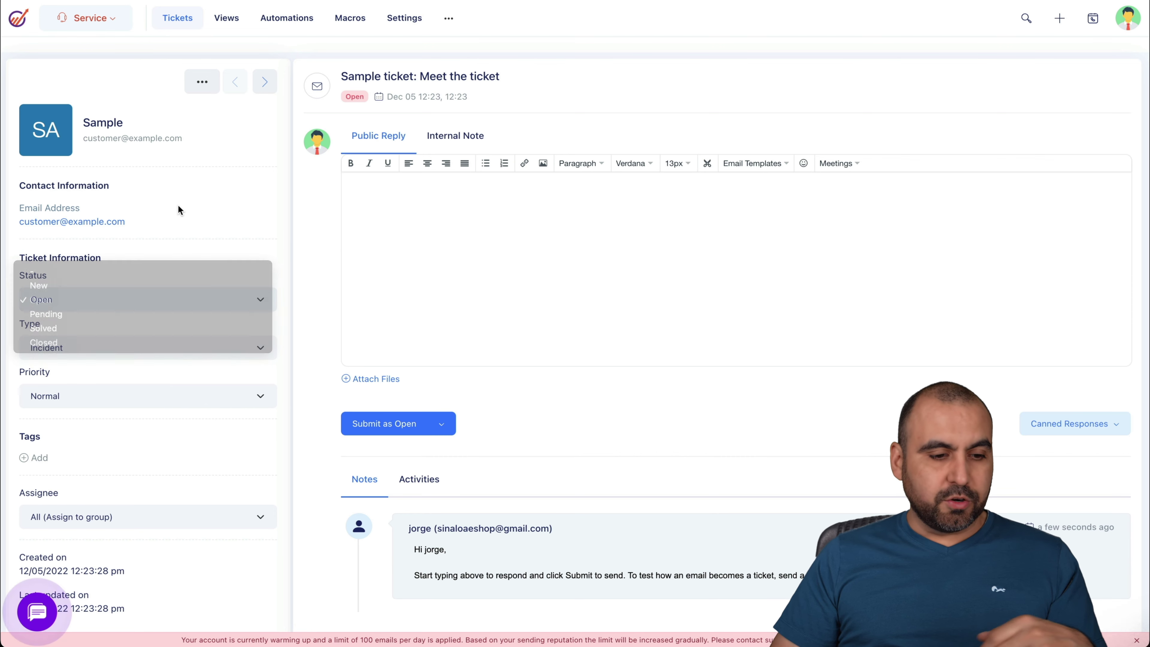
pyautogui.click(72, 351)
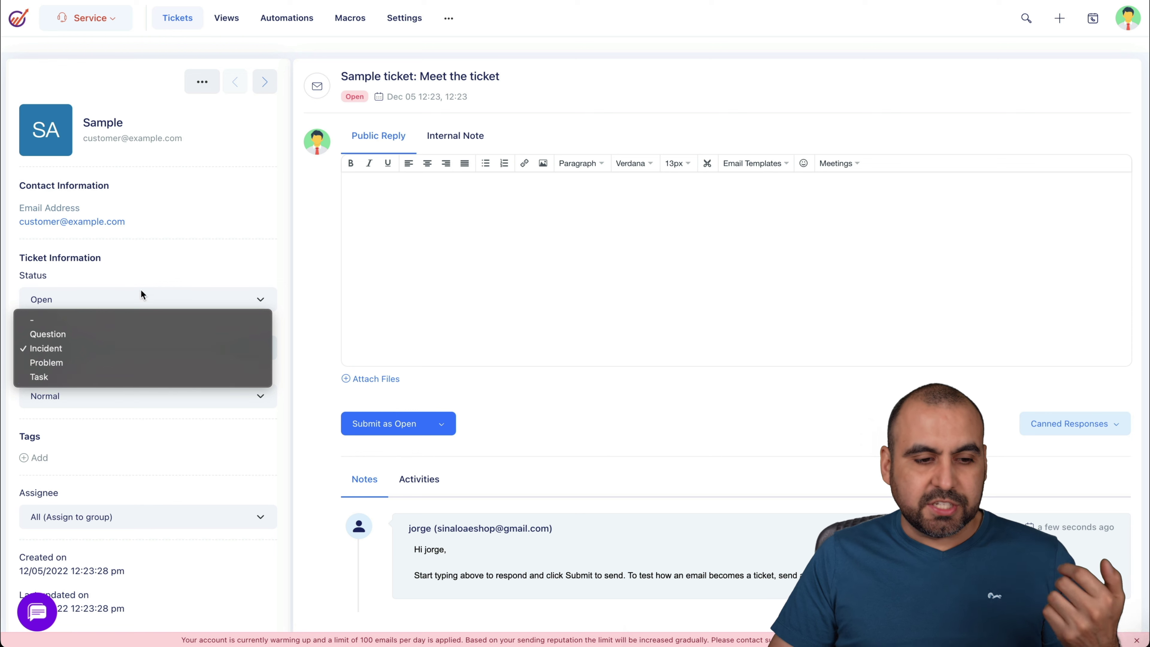
pyautogui.click(186, 271)
# - Set the ticket's priority to Urgent and return to the tickets list without submitting a reply
pyautogui.click(116, 394)
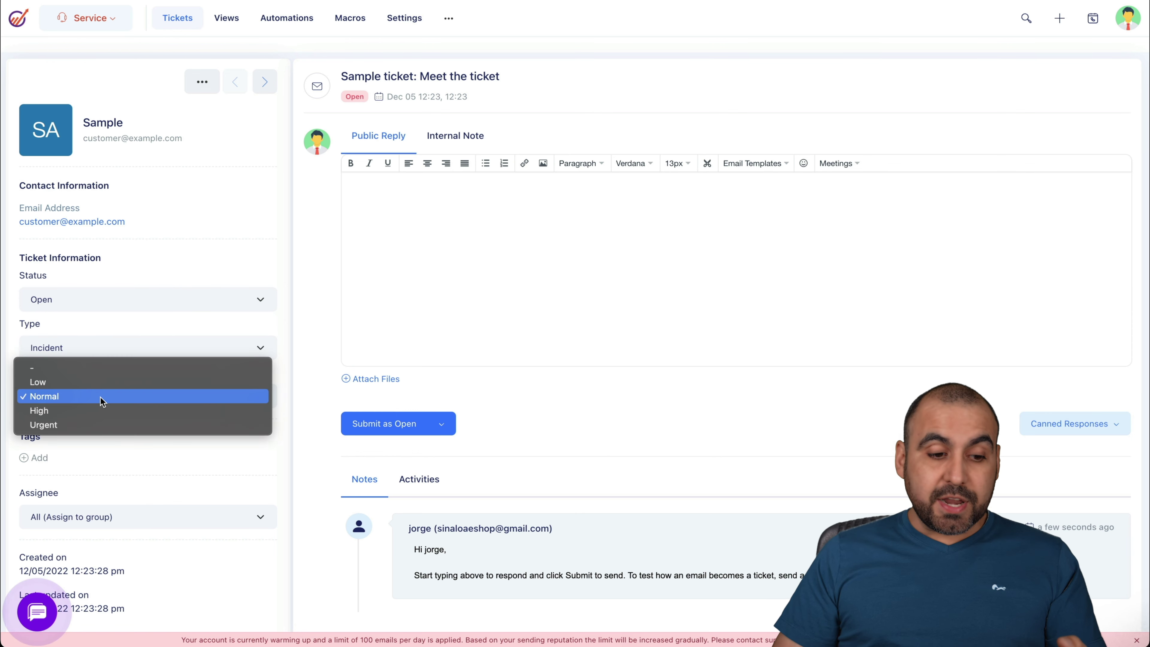
pyautogui.click(107, 424)
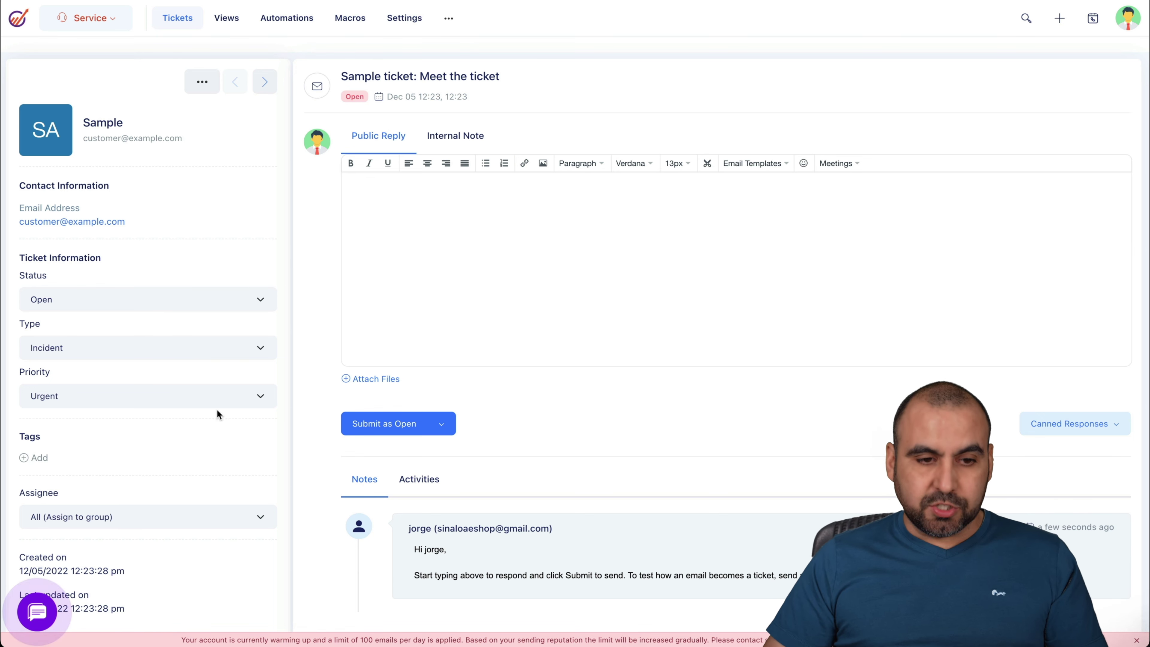
pyautogui.scroll(1, 339, 395)
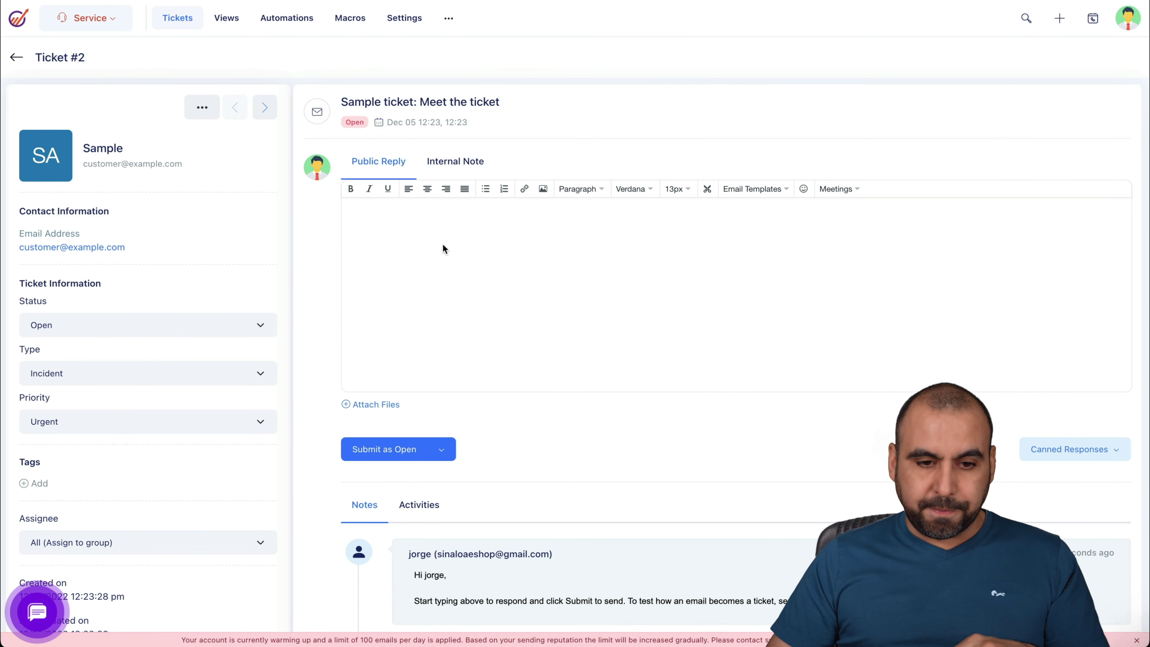
pyautogui.click(17, 57)
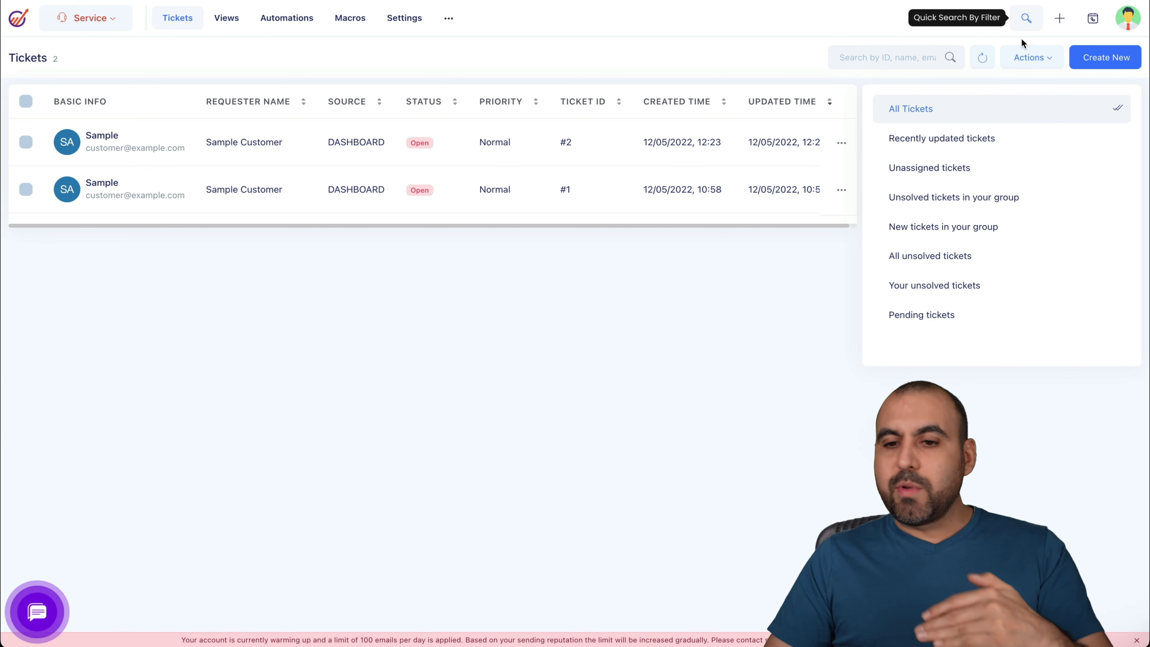
# - Open the ticket views page and look over the predefined views for sorting tickets
pyautogui.click(1096, 67)
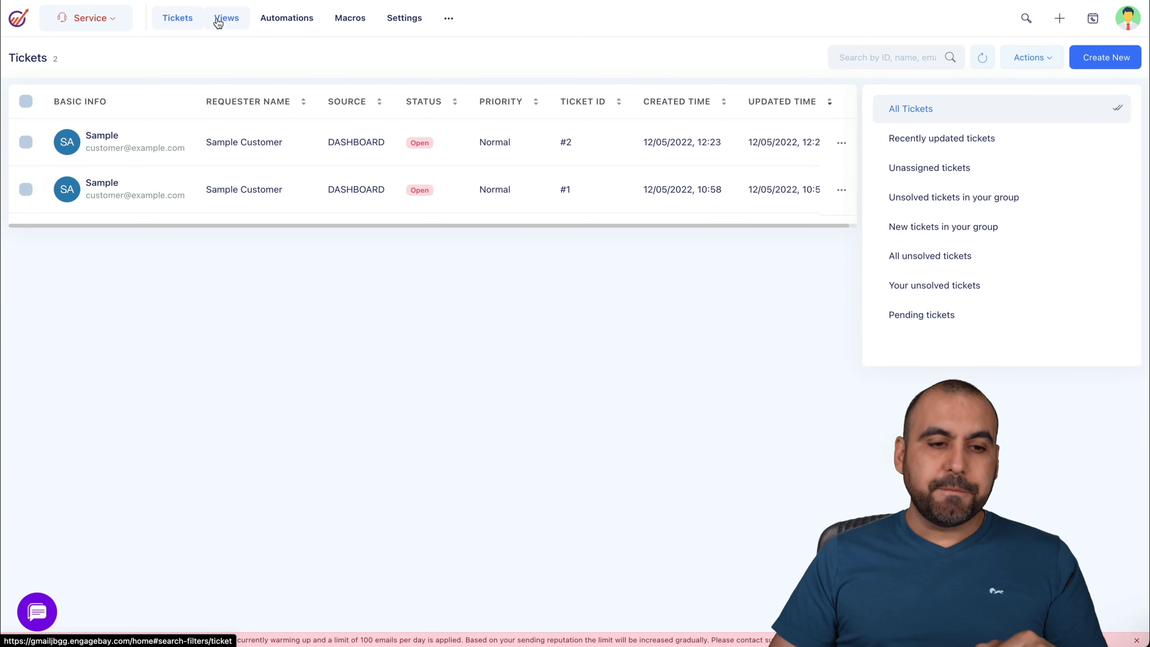
pyautogui.click(219, 20)
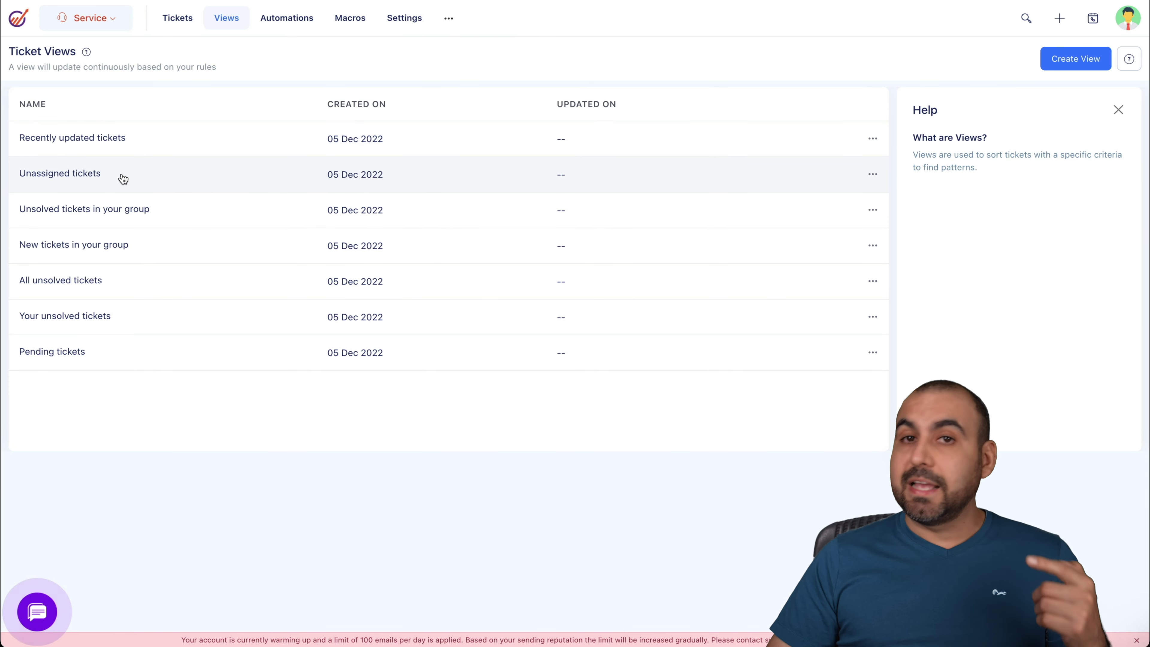
# - Create a new service automation named "new" and open it in the visual editor
pyautogui.click(301, 20)
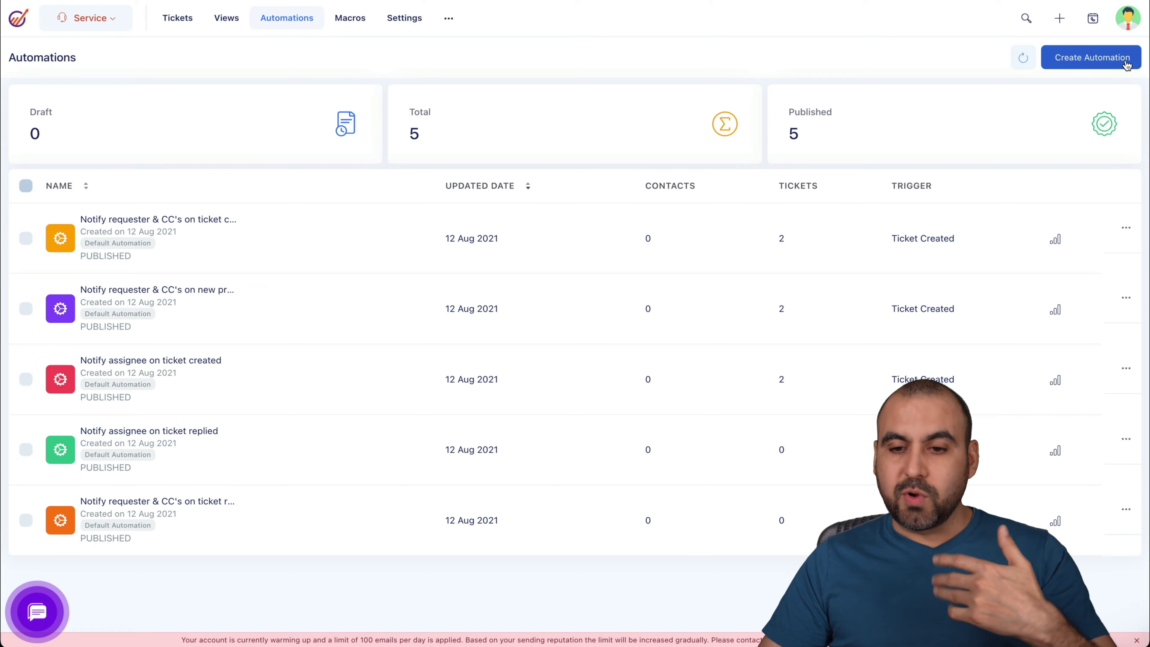
pyautogui.click(1091, 58)
pyautogui.write('new')
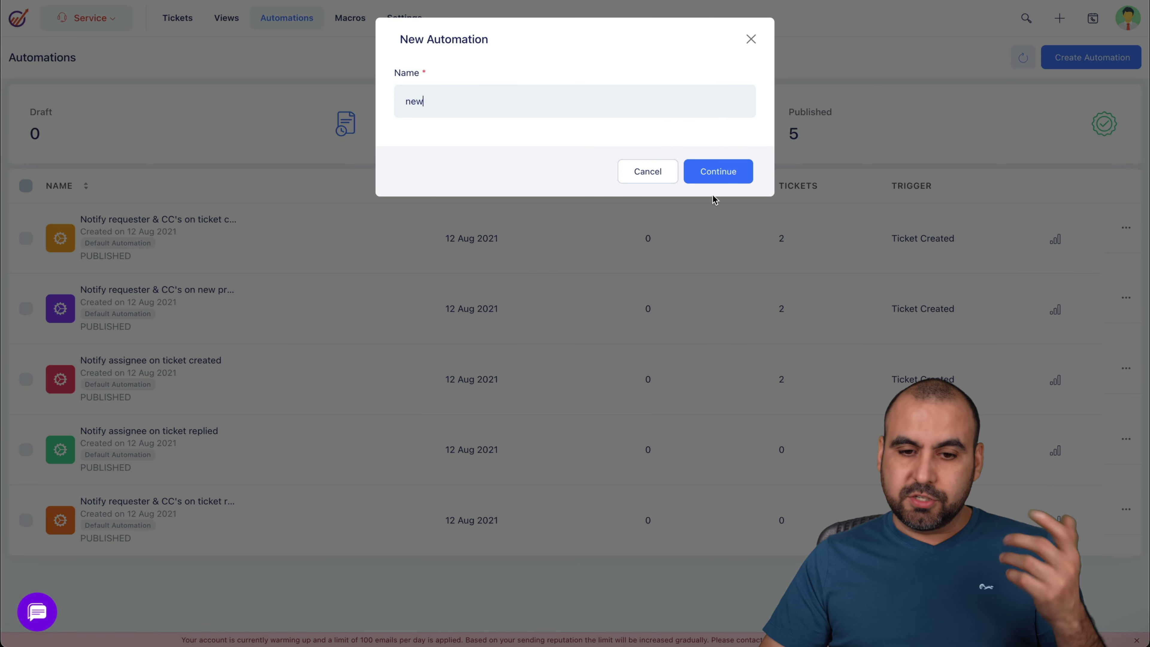
pyautogui.click(722, 172)
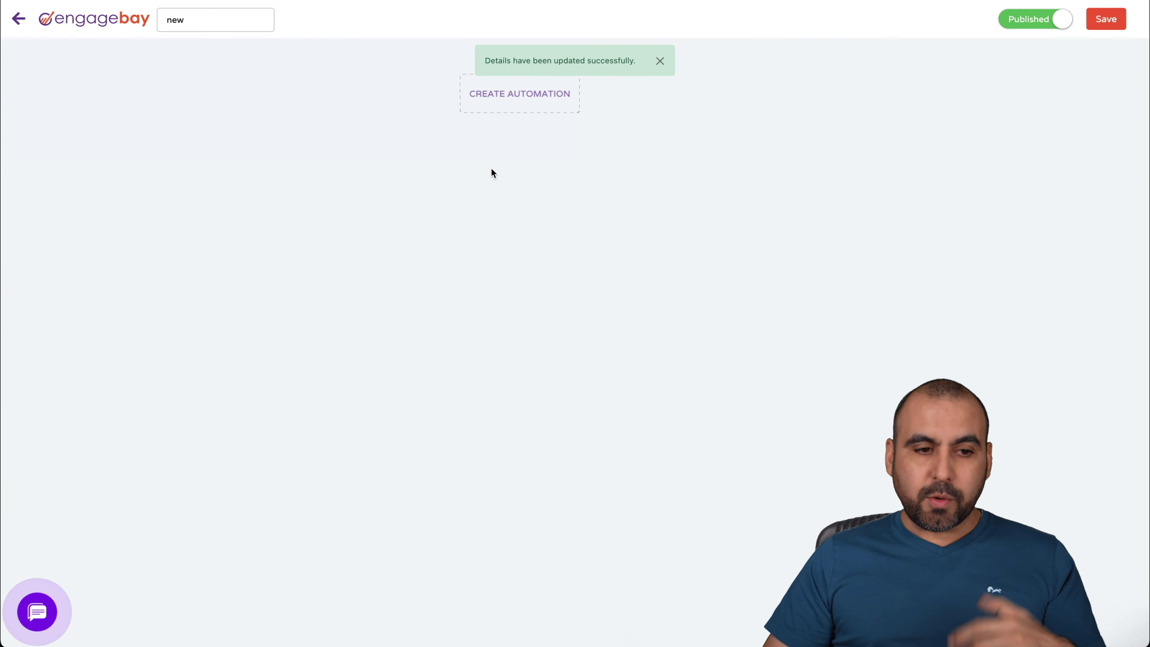
# - Add an On ticket status change event to the automation with the ticket status New
pyautogui.click(547, 101)
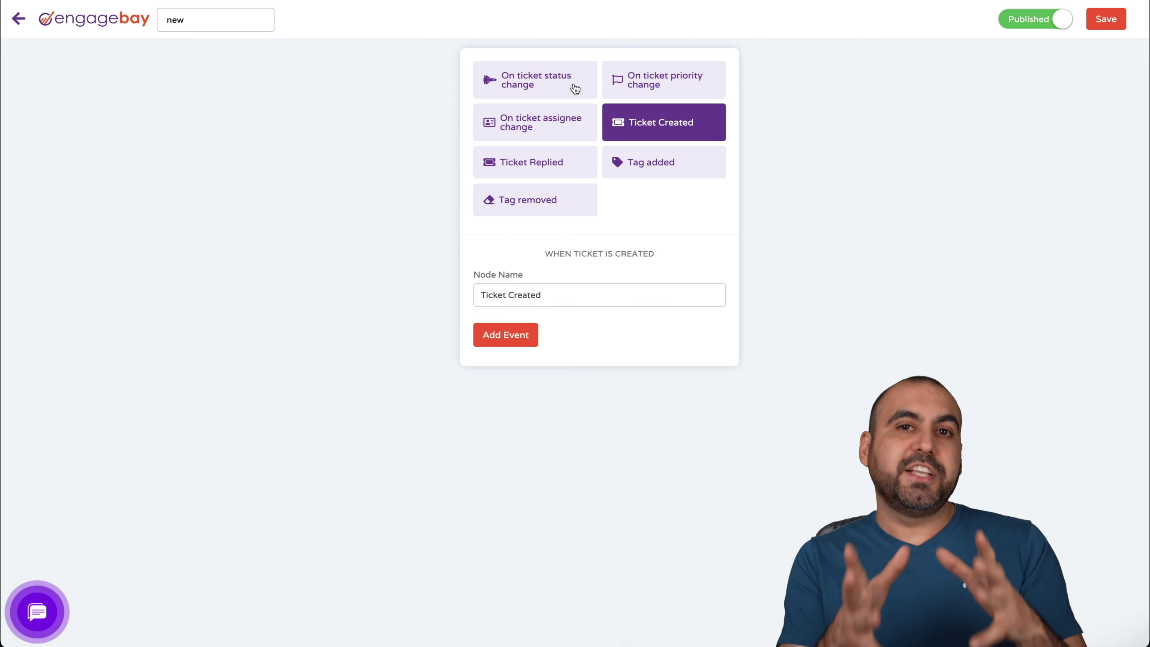
pyautogui.click(575, 89)
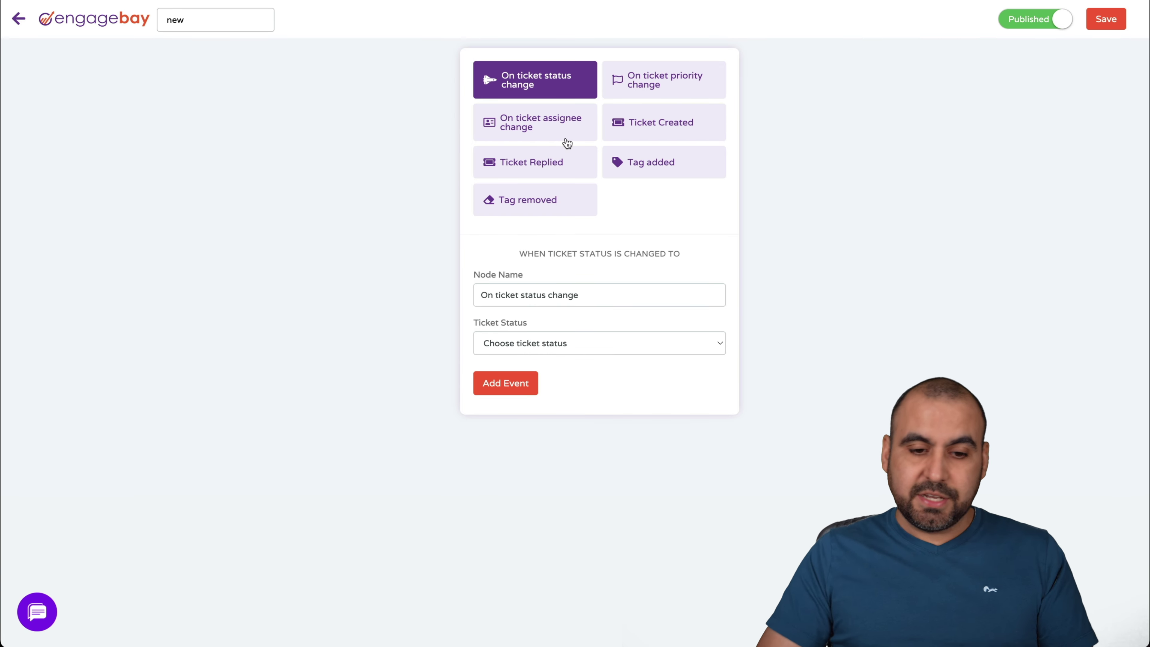
pyautogui.click(558, 343)
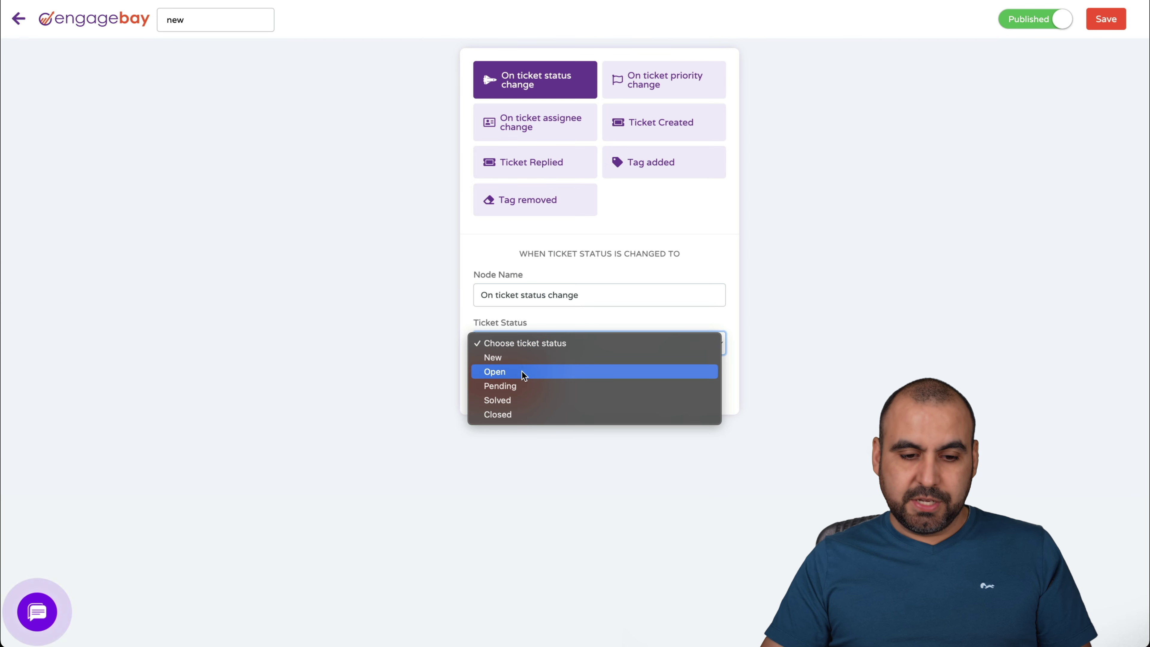
pyautogui.click(525, 360)
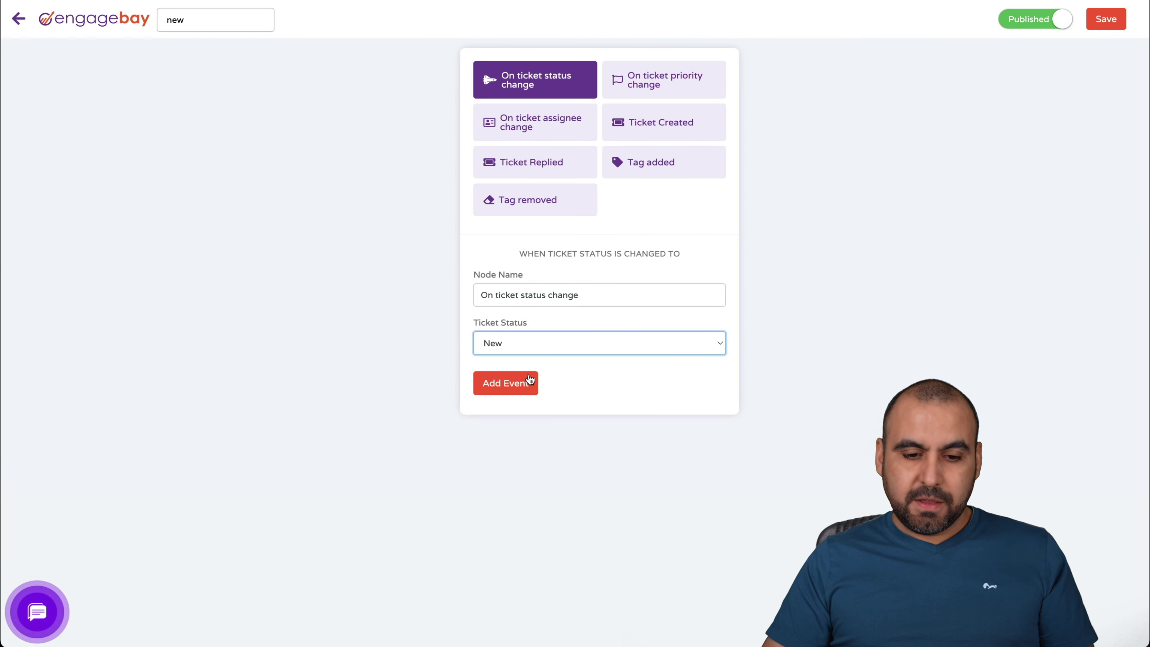
pyautogui.click(530, 379)
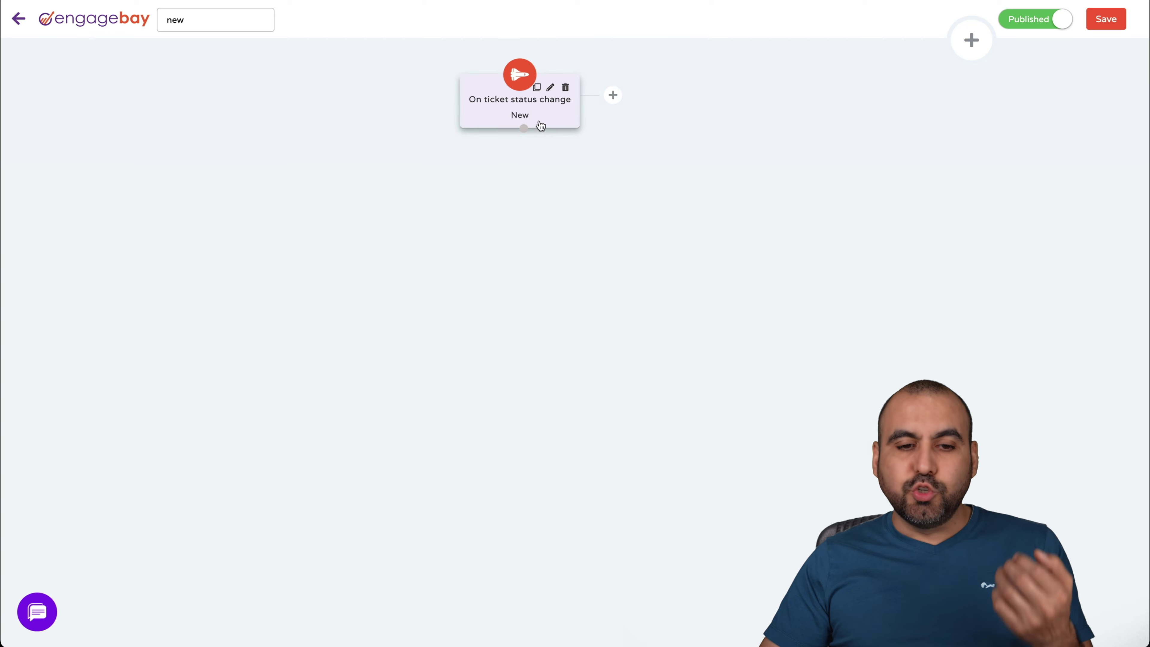
# - Review the further events, ticket actions and conditions offered, and leave the automation editor without saving
pyautogui.click(612, 95)
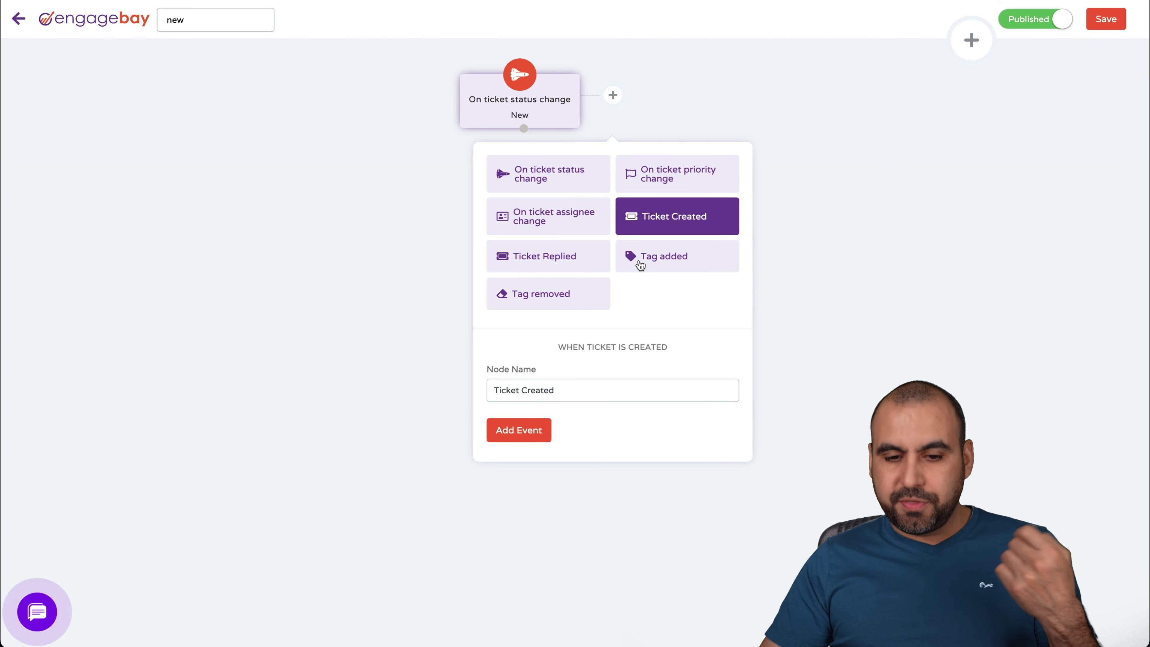
pyautogui.click(765, 237)
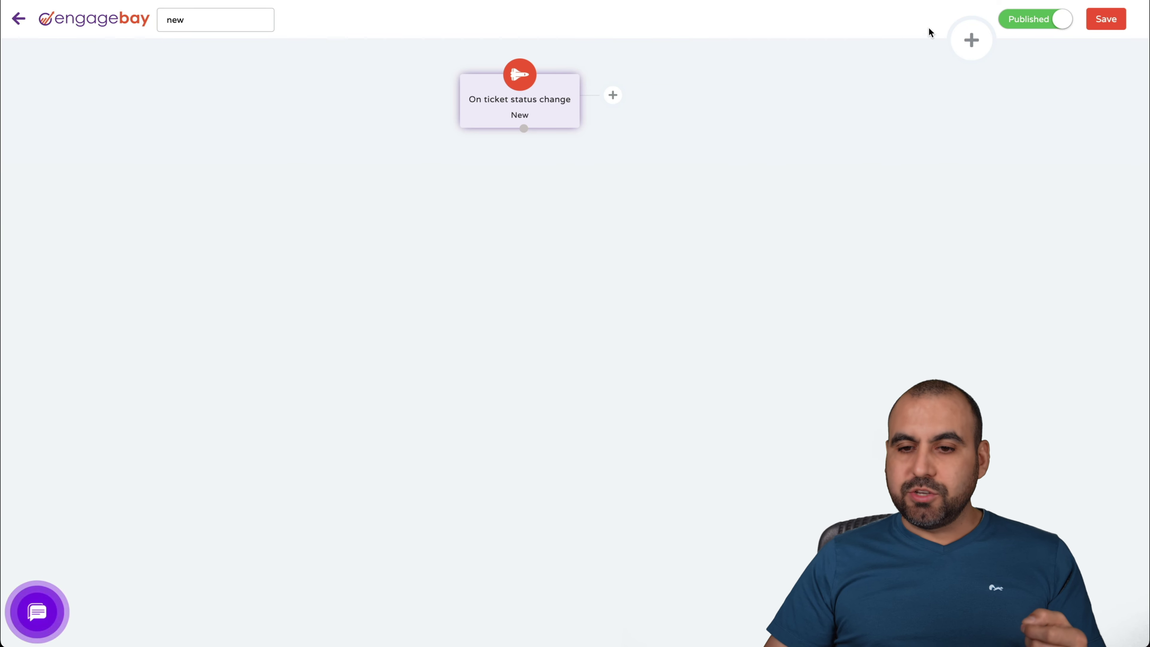
pyautogui.click(971, 40)
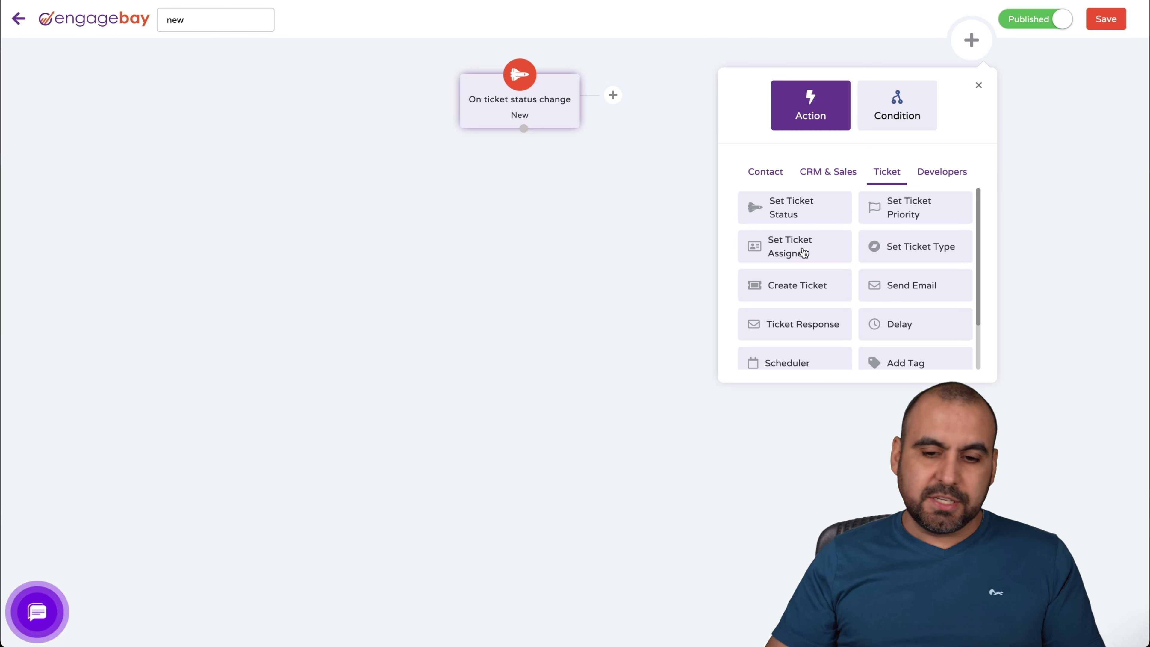
pyautogui.click(897, 109)
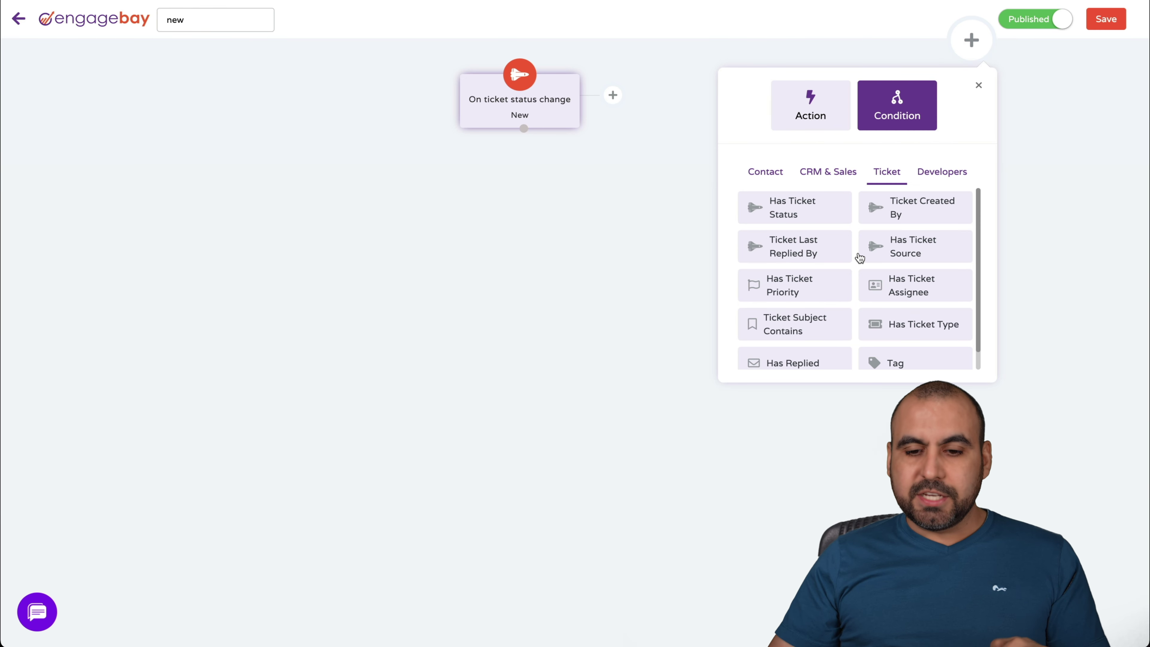
pyautogui.scroll(-1, 859, 257)
pyautogui.click(978, 86)
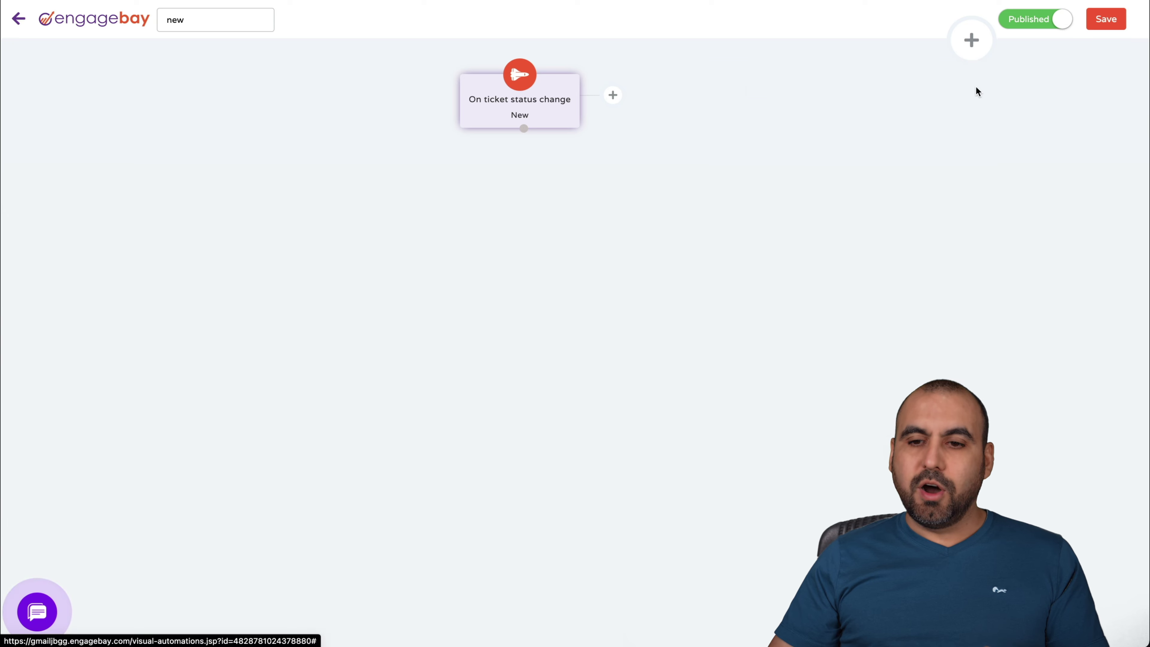
pyautogui.click(19, 19)
pyautogui.click(699, 73)
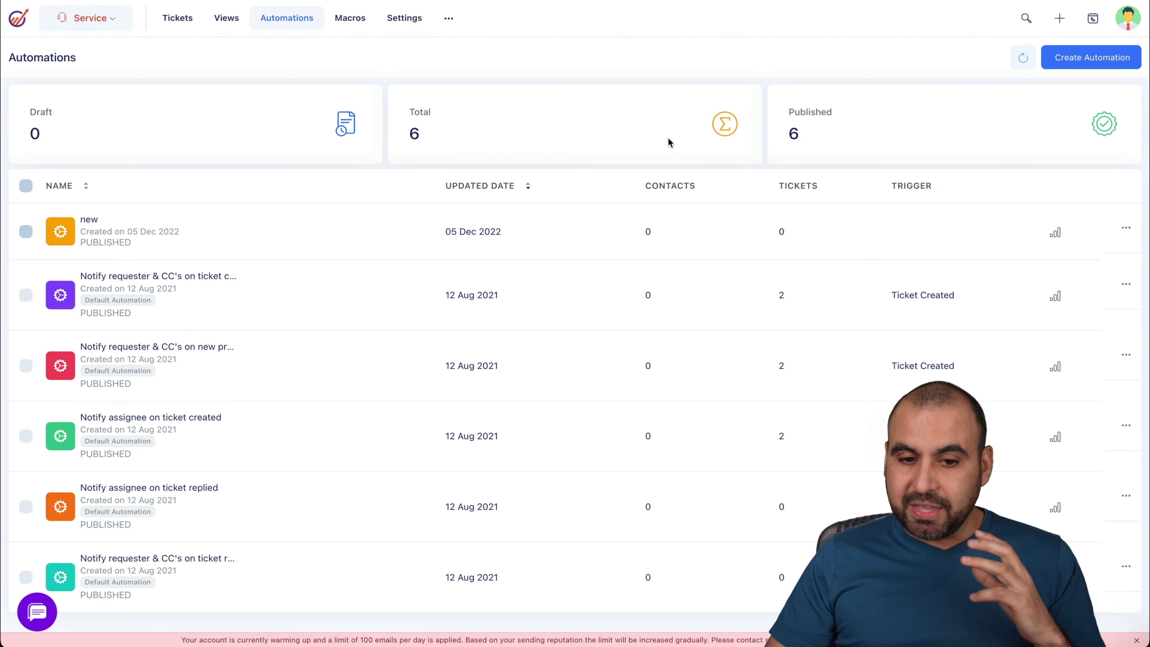
# - View the Macros page and the helpdesk settings for support groups, canned responses and preferences
pyautogui.click(356, 24)
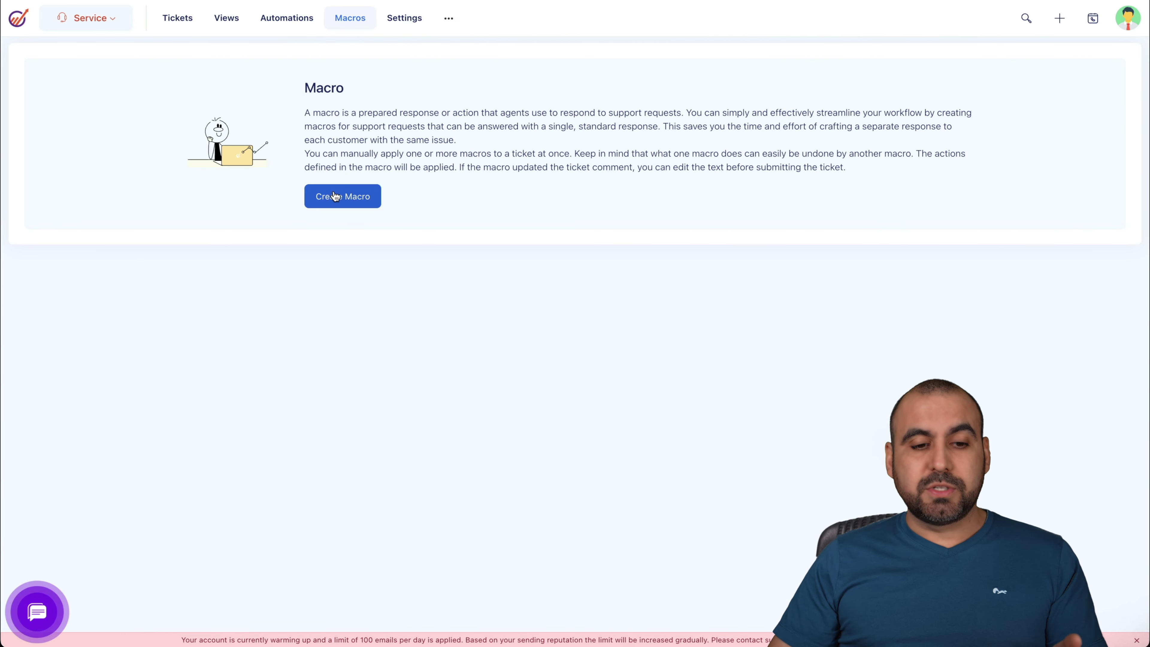
pyautogui.click(409, 21)
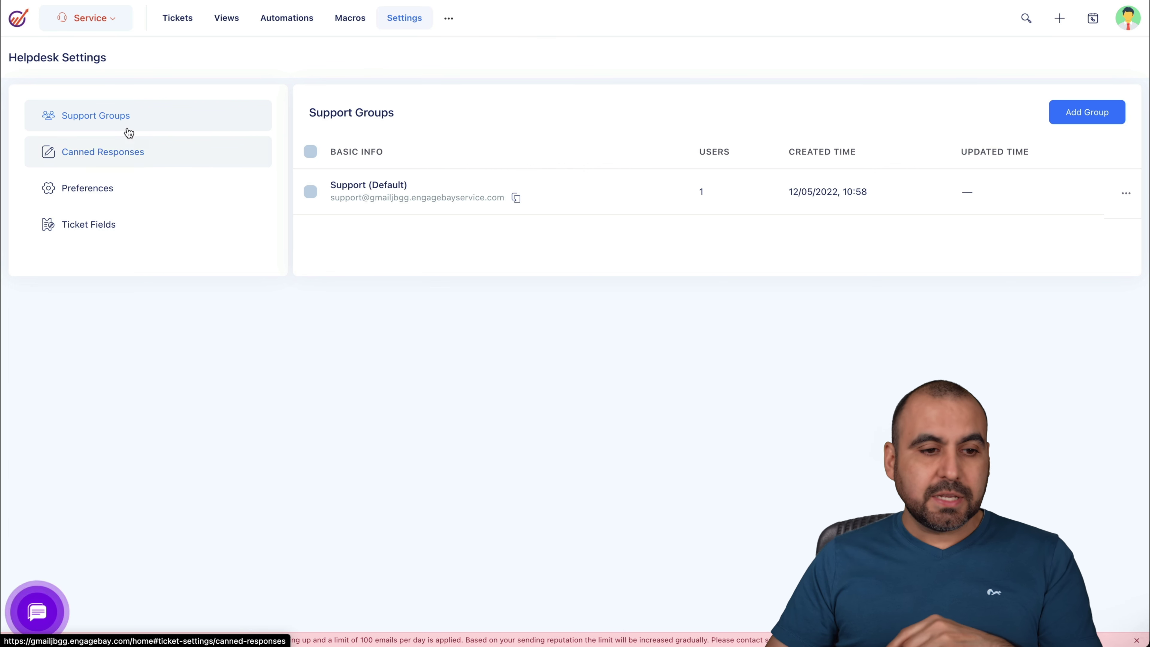
pyautogui.click(87, 160)
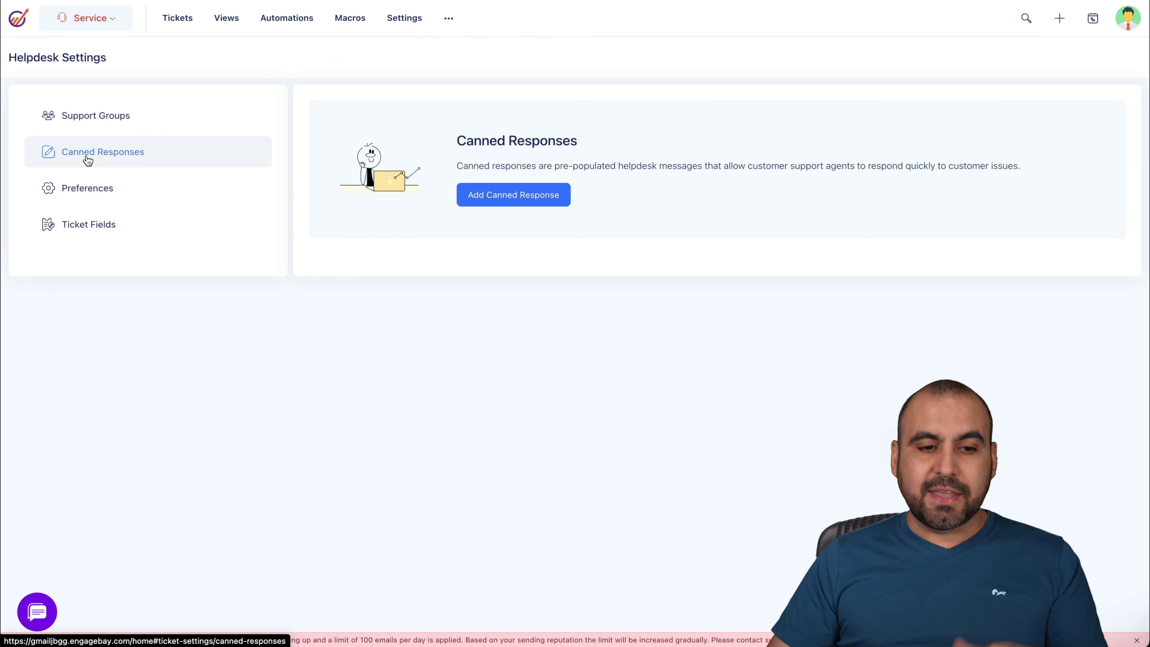
pyautogui.click(143, 193)
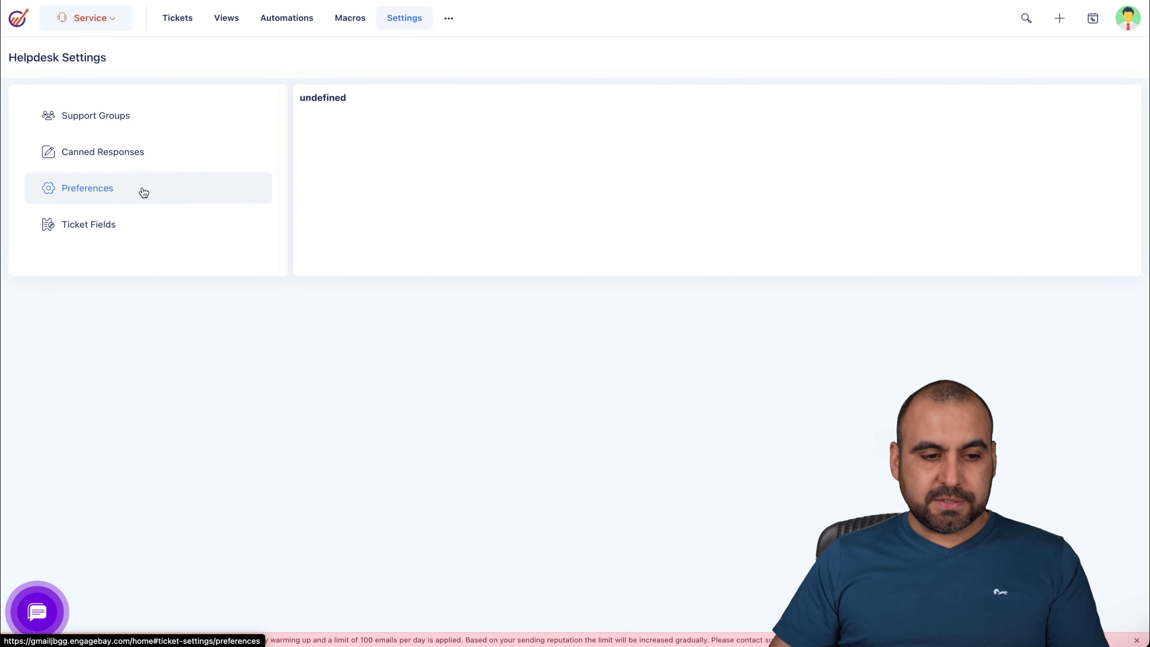
# - Look through the Status, Priority and Type ticket fields in the helpdesk settings
pyautogui.click(88, 219)
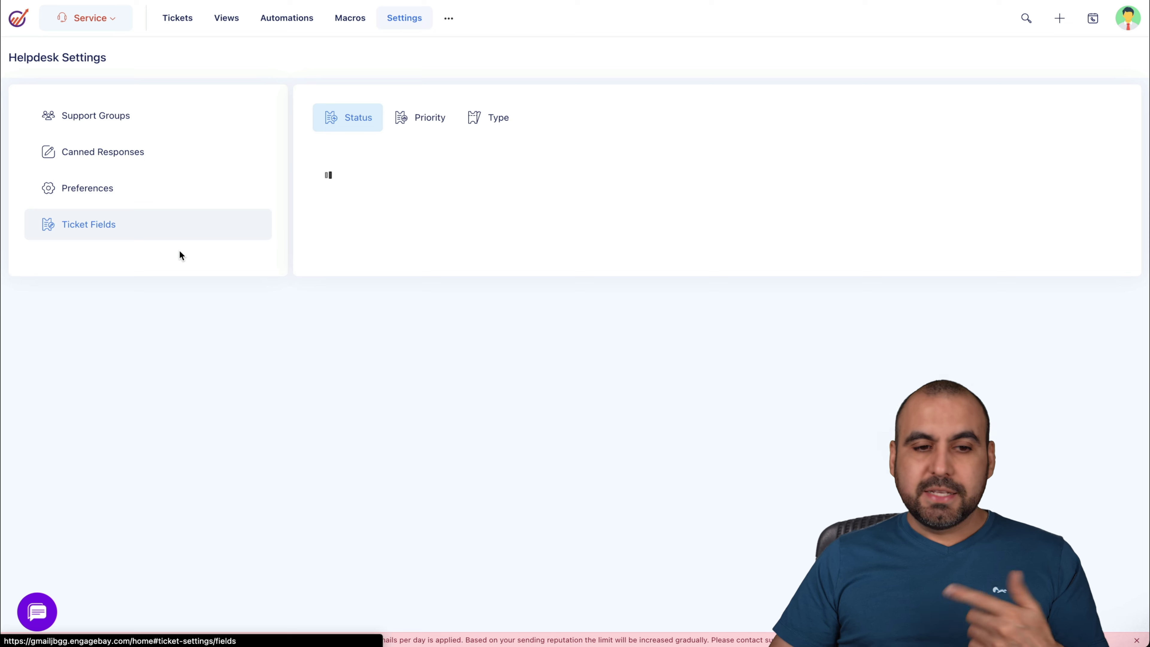
pyautogui.click(436, 121)
pyautogui.click(487, 119)
pyautogui.click(361, 124)
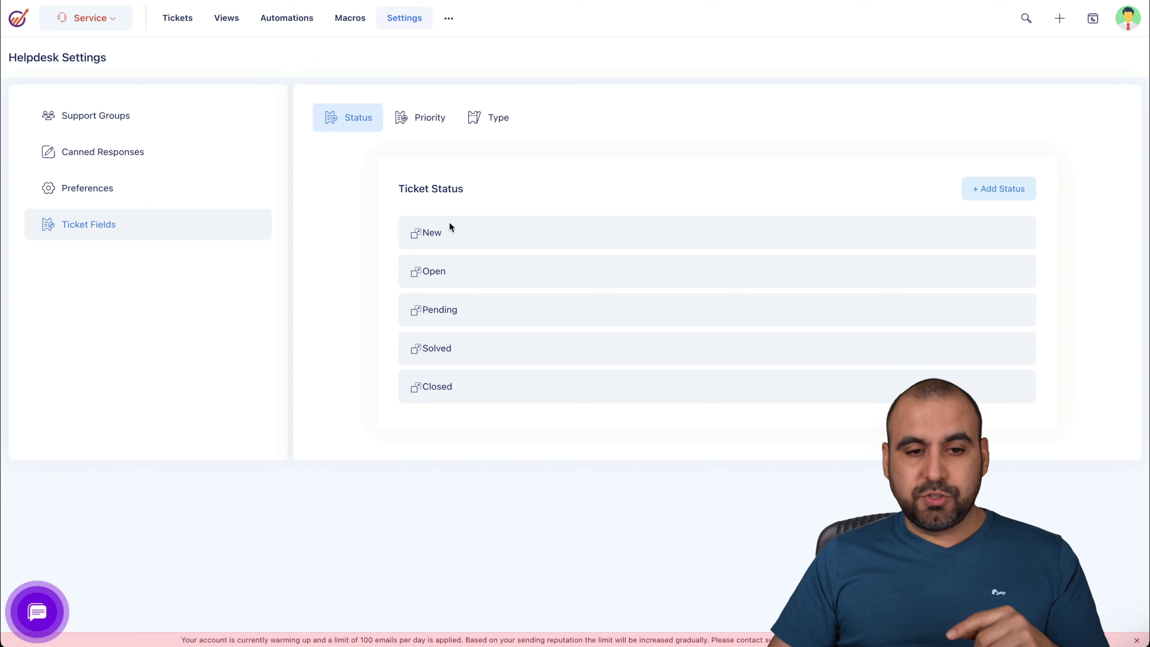
# - Open the Help Center and review its articles, collections and the design shown in its preferences
pyautogui.click(449, 18)
pyautogui.click(523, 46)
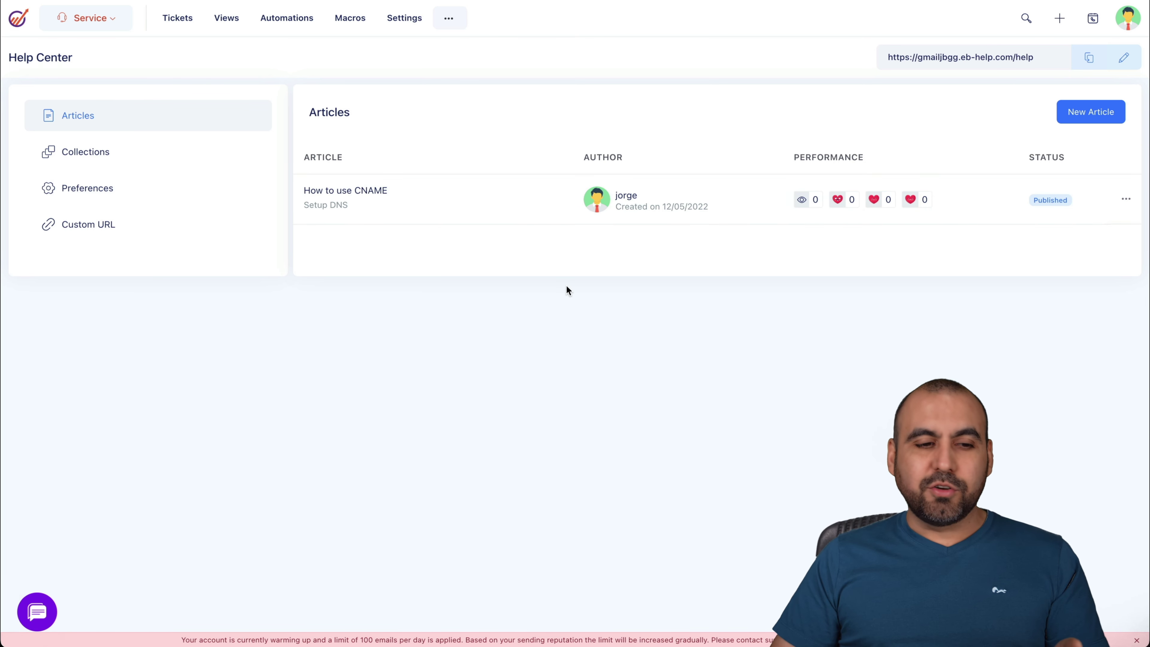
pyautogui.click(186, 158)
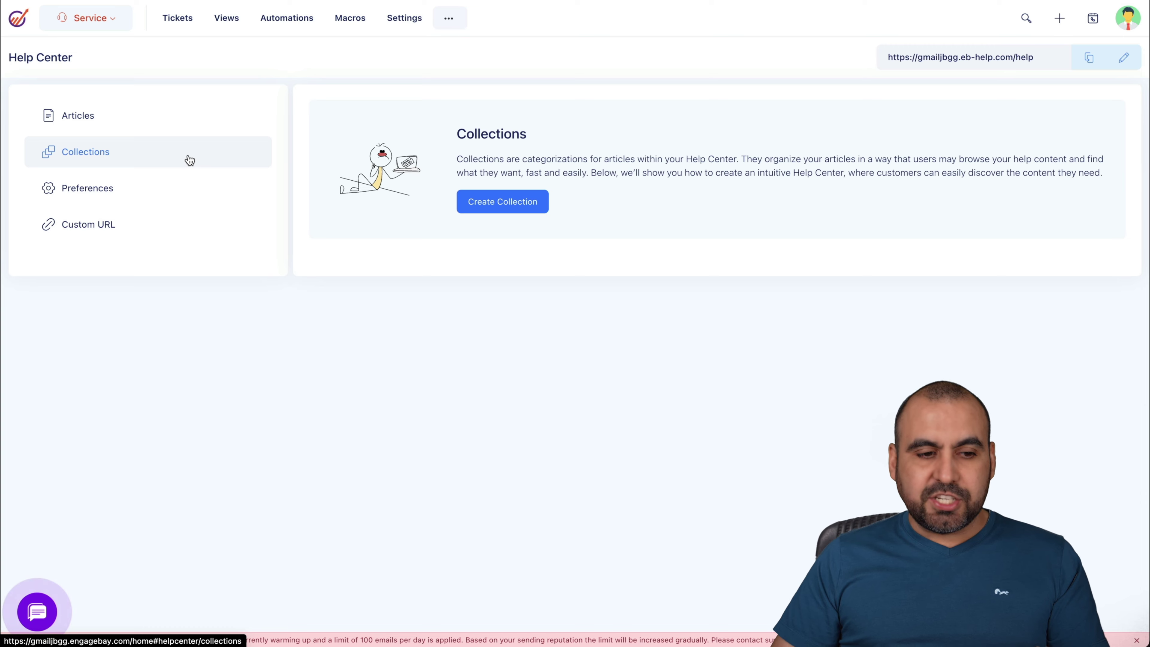
pyautogui.click(161, 189)
pyautogui.scroll(-3, 124, 218)
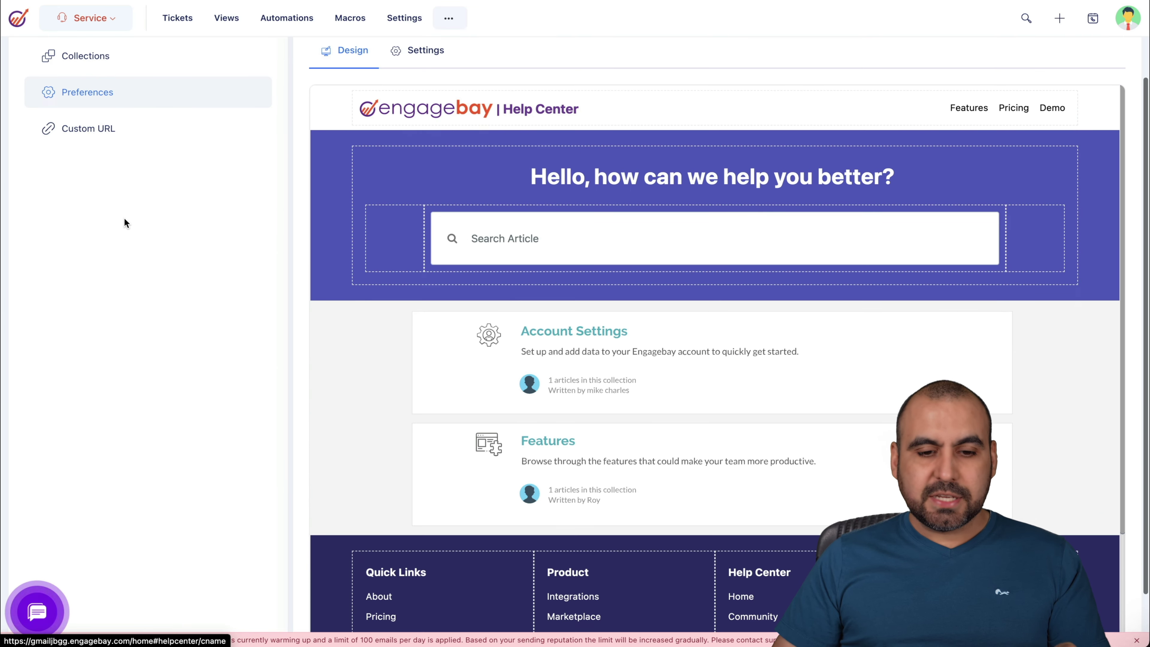
# - Open the Help Center design for editing, inspect the settings of its page elements, and leave without saving
pyautogui.moveTo(470, 229)
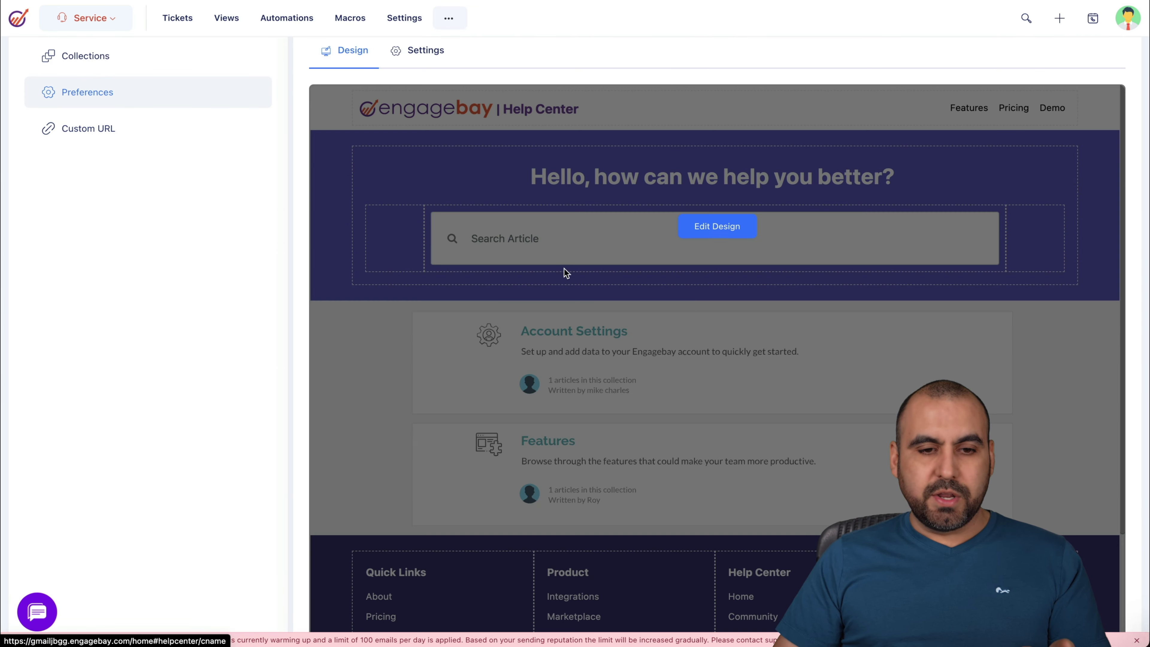
pyautogui.scroll(2, 674, 229)
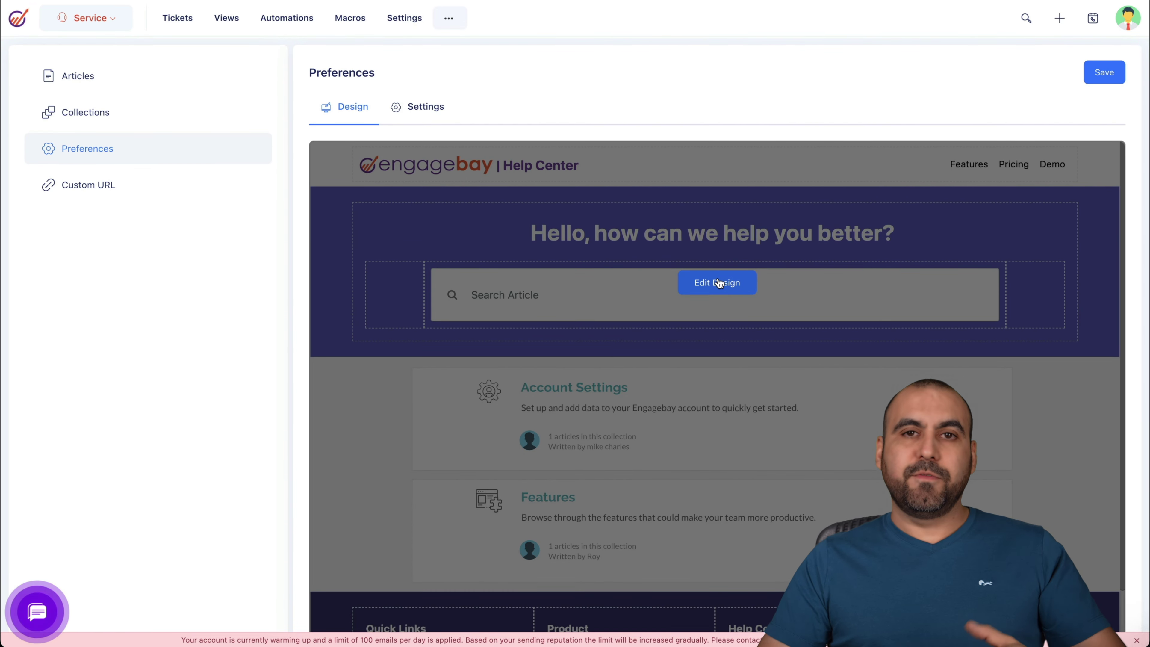
pyautogui.click(718, 276)
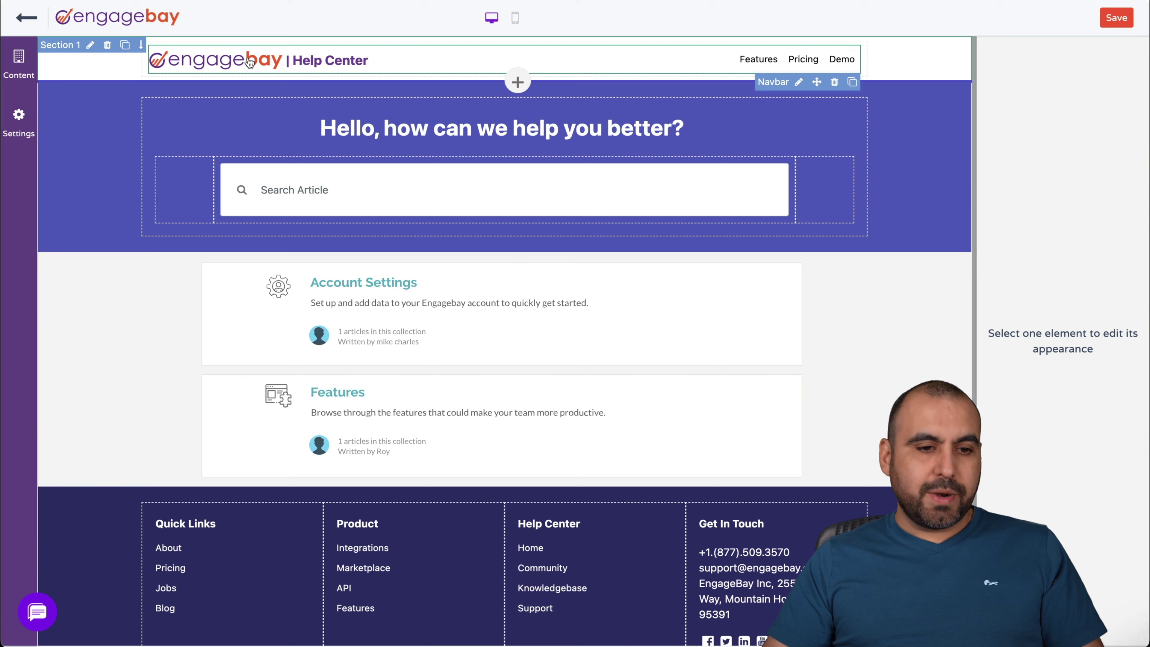
pyautogui.click(344, 130)
pyautogui.click(360, 173)
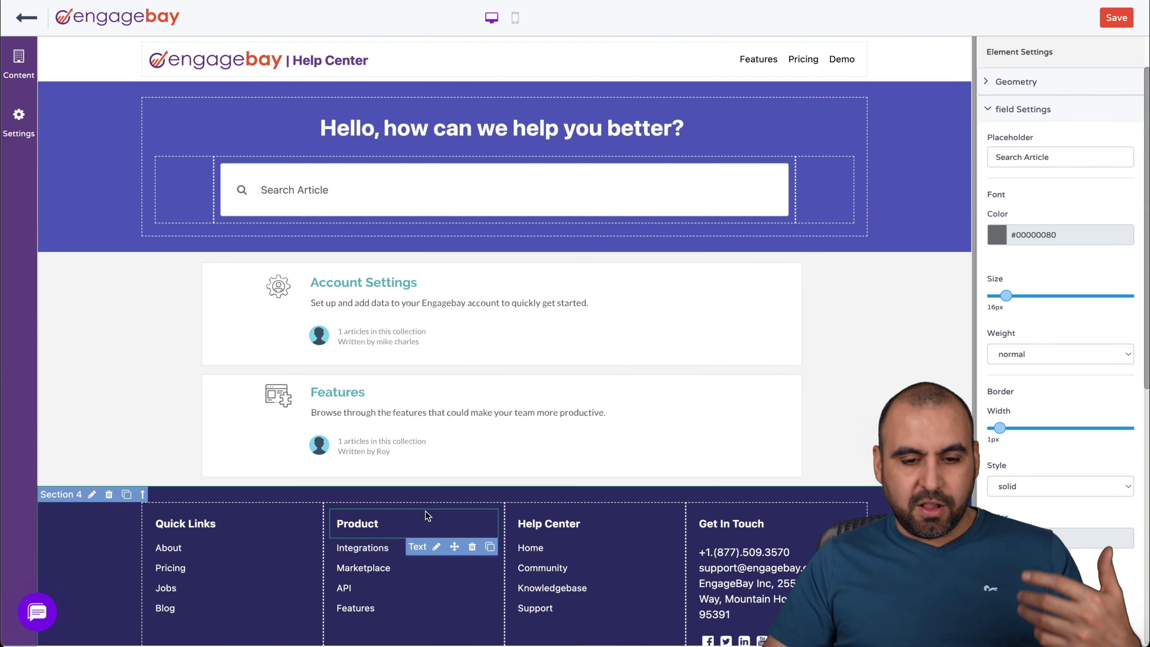
pyautogui.scroll(-2, 426, 517)
pyautogui.click(408, 426)
pyautogui.click(644, 501)
pyautogui.click(723, 480)
pyautogui.scroll(2, 646, 466)
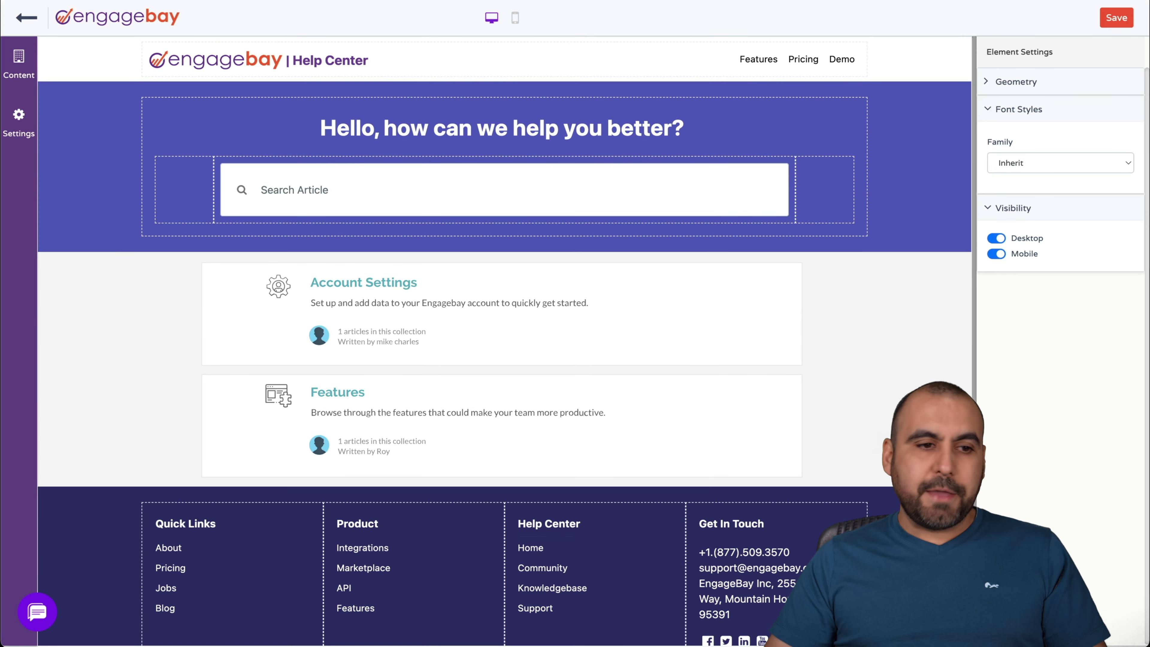
pyautogui.click(24, 17)
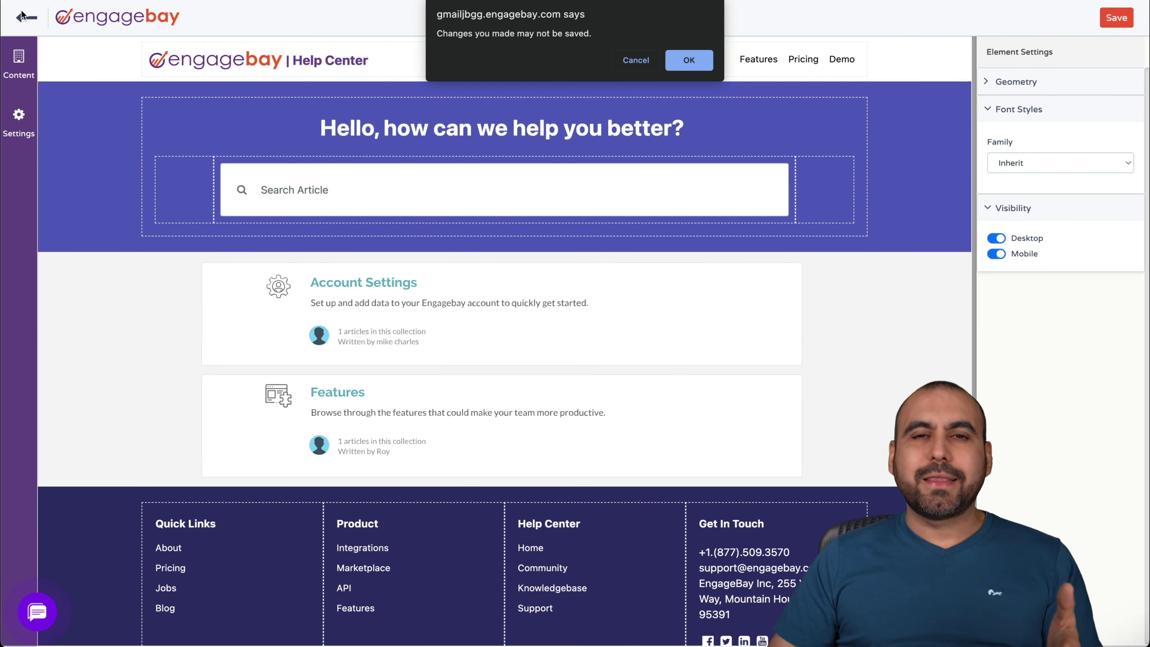
pyautogui.click(677, 61)
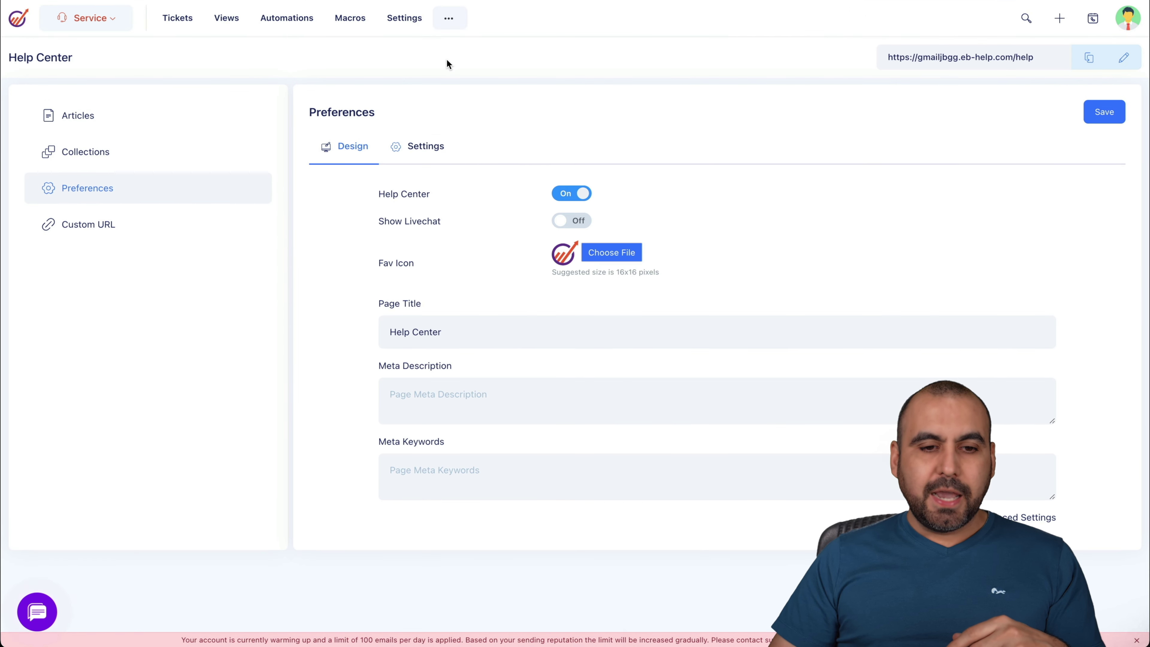
# - Review the Help Center's preference settings, its Custom URL instructions and the list of additional Service pages
pyautogui.click(435, 146)
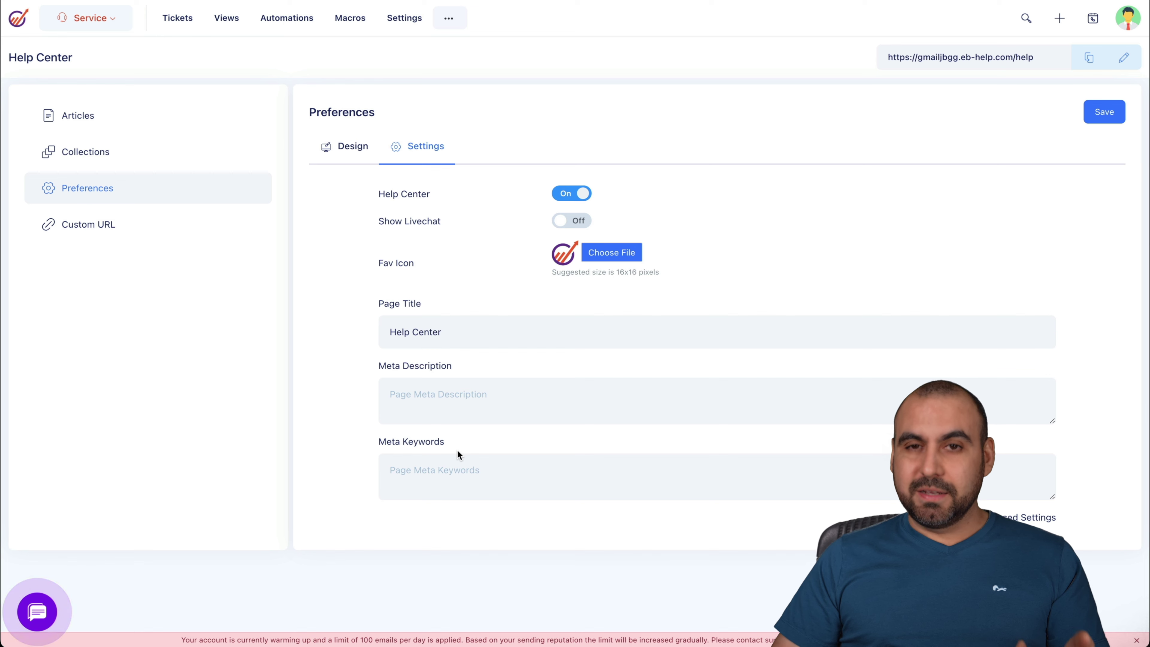
pyautogui.click(174, 231)
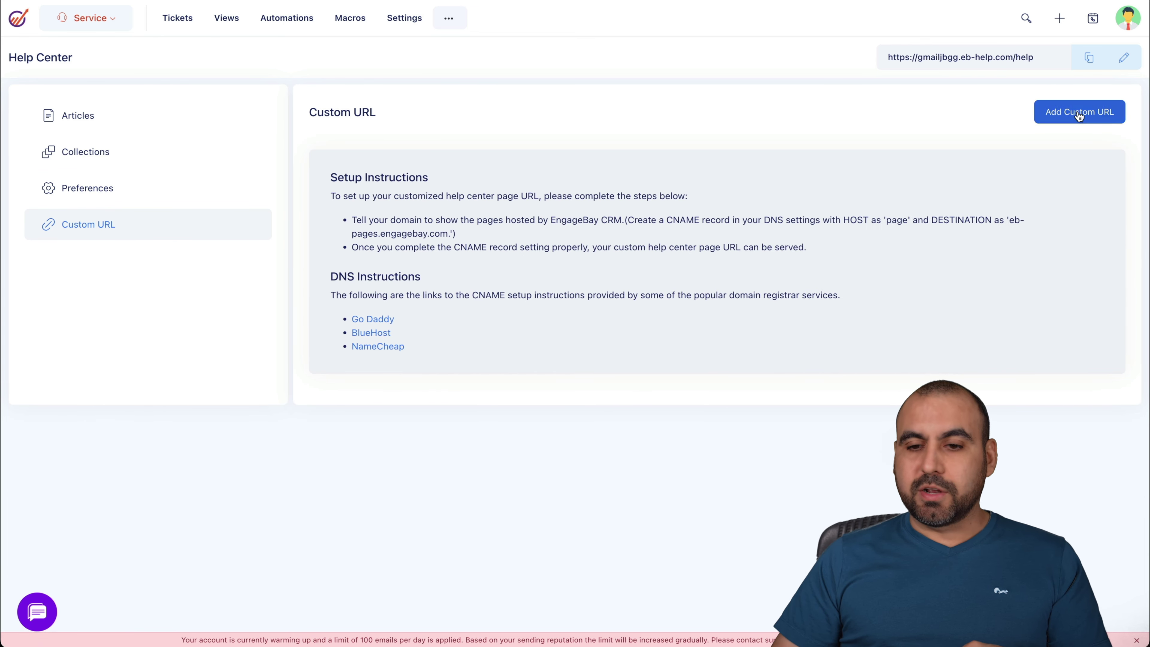
pyautogui.click(451, 20)
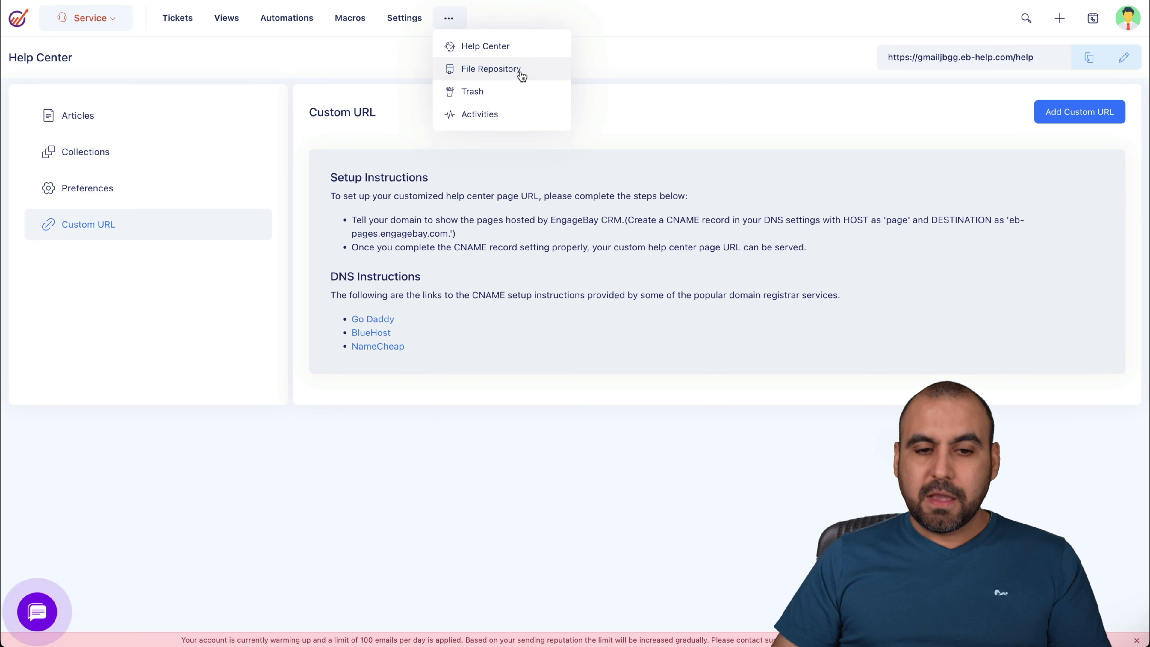
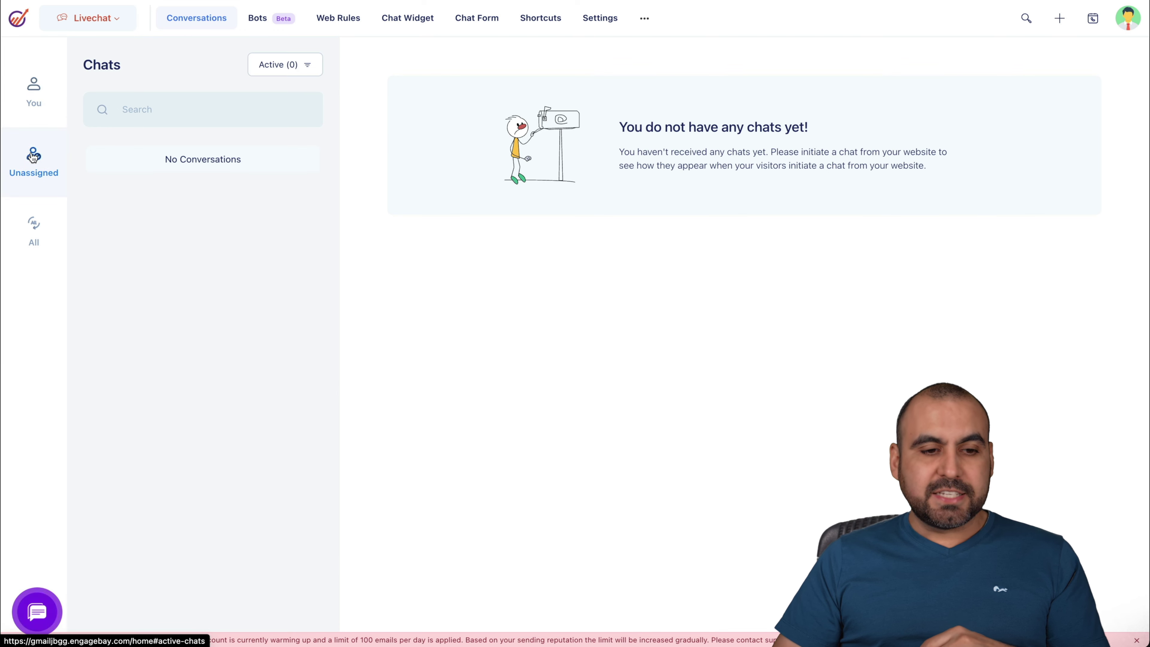
# - View the Livechat conversations assigned to you, inspect the existing bot's dialogues, and check the new-bot form without creating one
pyautogui.click(24, 111)
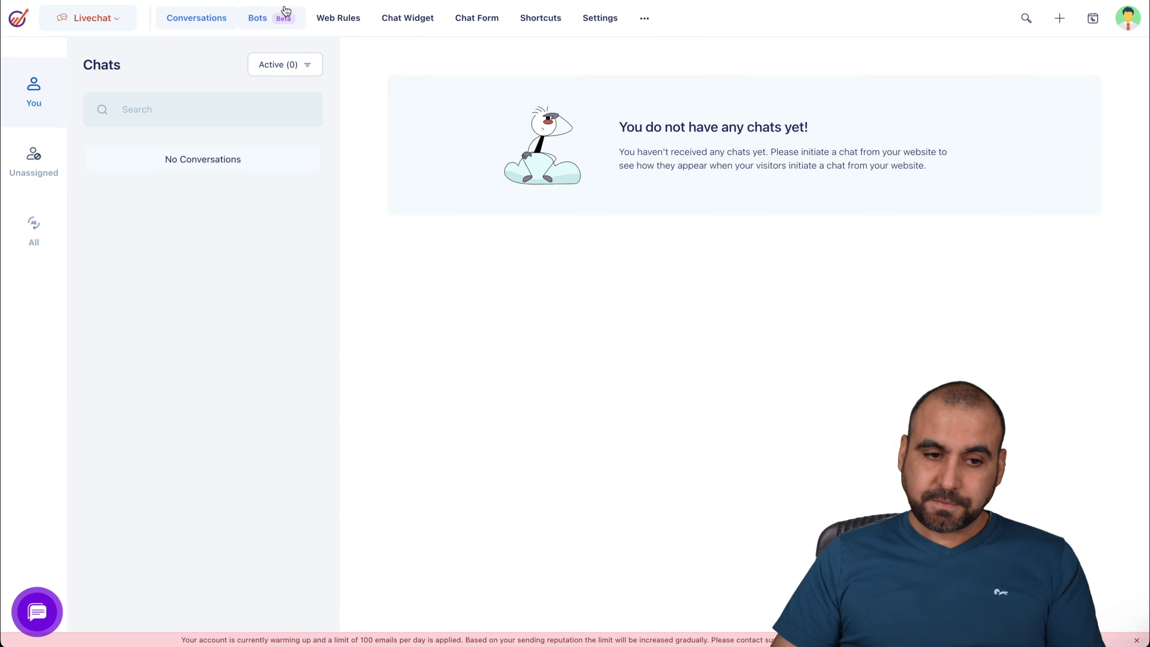
pyautogui.click(272, 18)
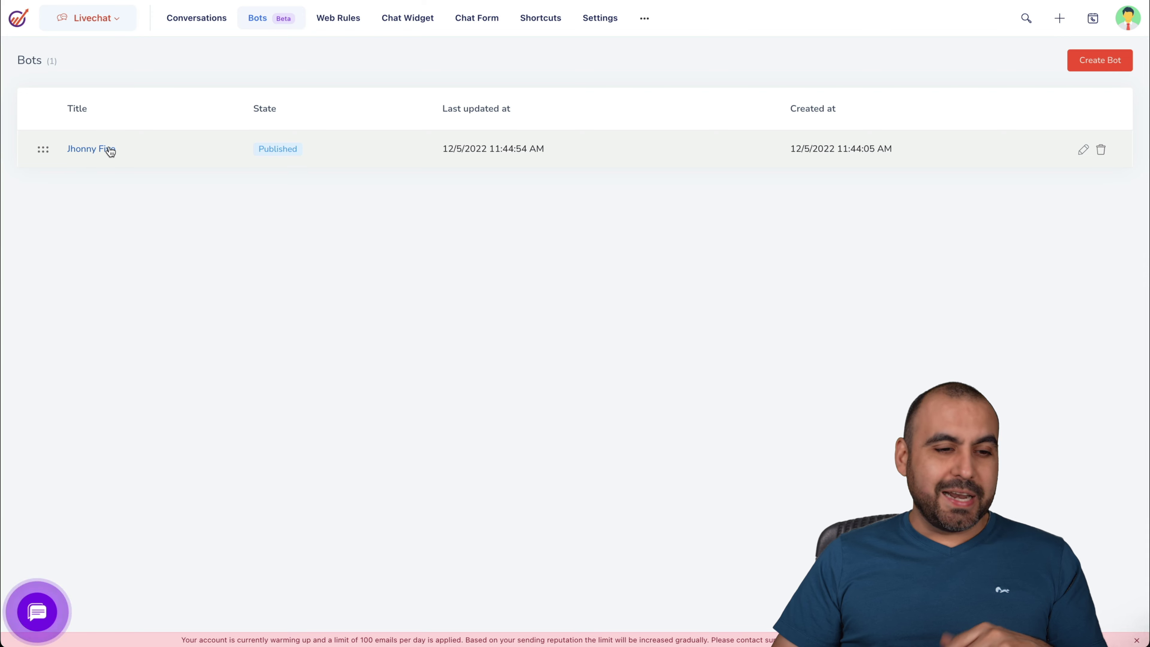
pyautogui.click(95, 150)
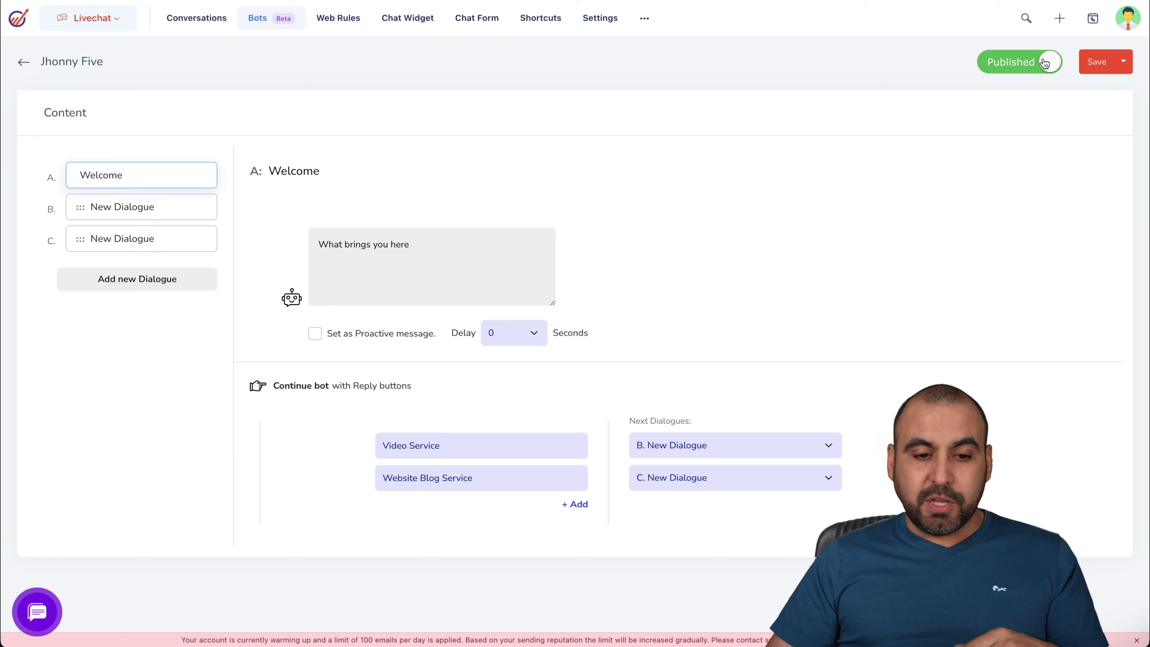
pyautogui.click(25, 63)
pyautogui.click(1101, 51)
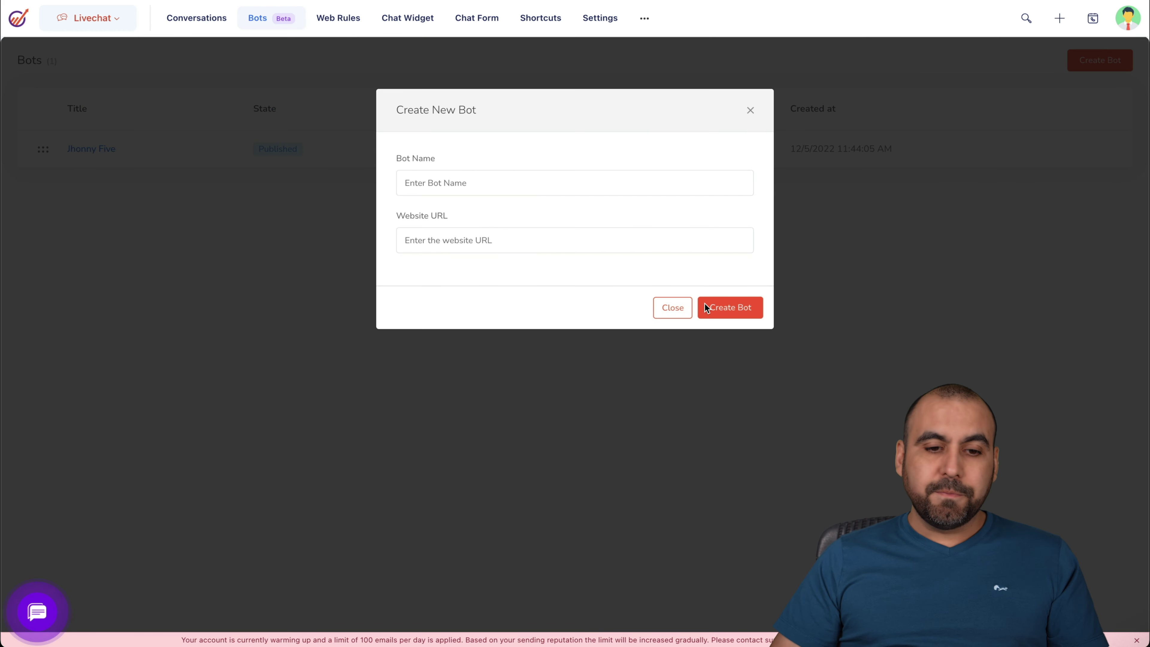
pyautogui.click(673, 308)
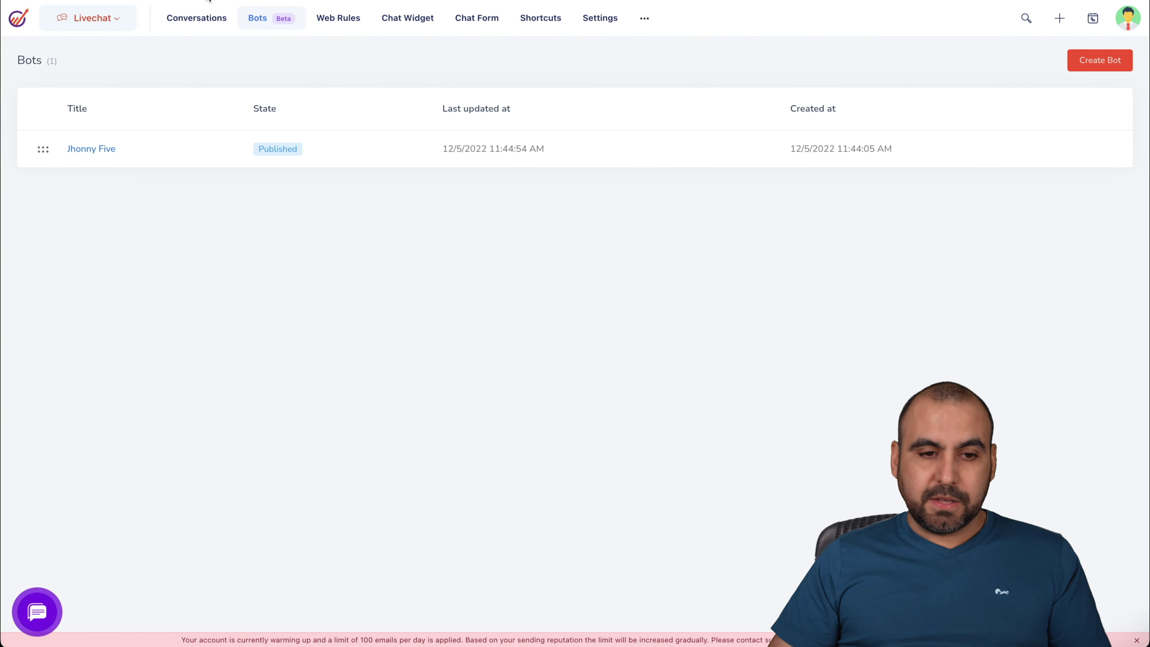
# - Start a new Livechat web rule with a display delay of 60 seconds, and cancel it without saving
pyautogui.click(337, 20)
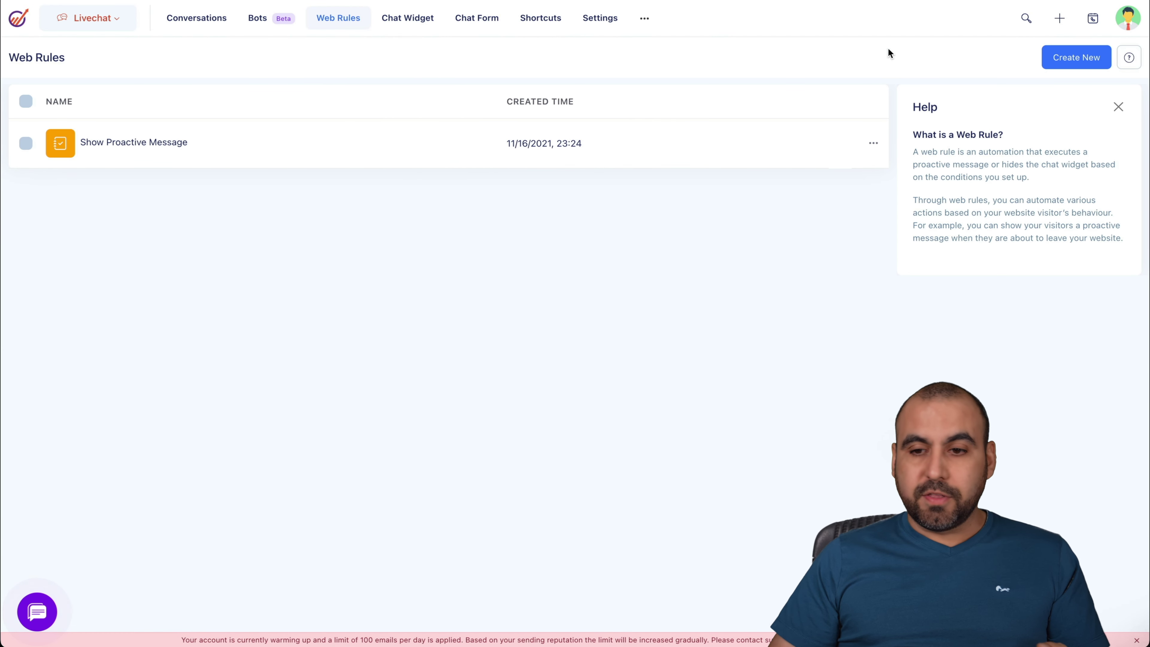
pyautogui.click(1076, 58)
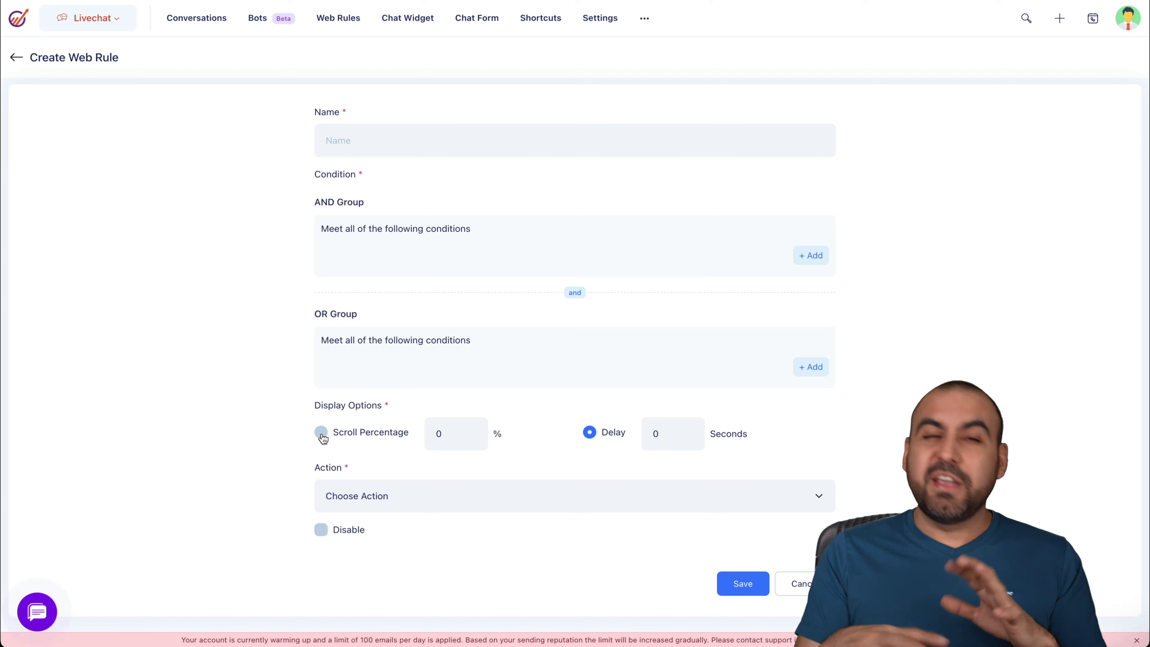
pyautogui.click(667, 436)
pyautogui.press('BackSpace')
pyautogui.write('60')
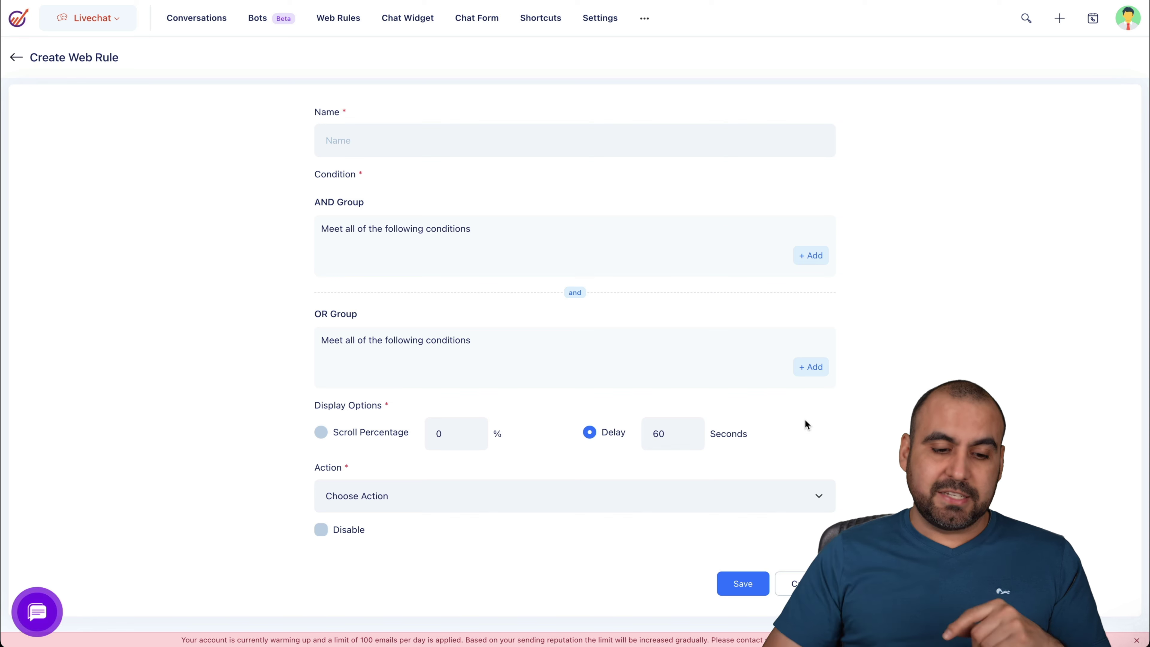
pyautogui.click(787, 583)
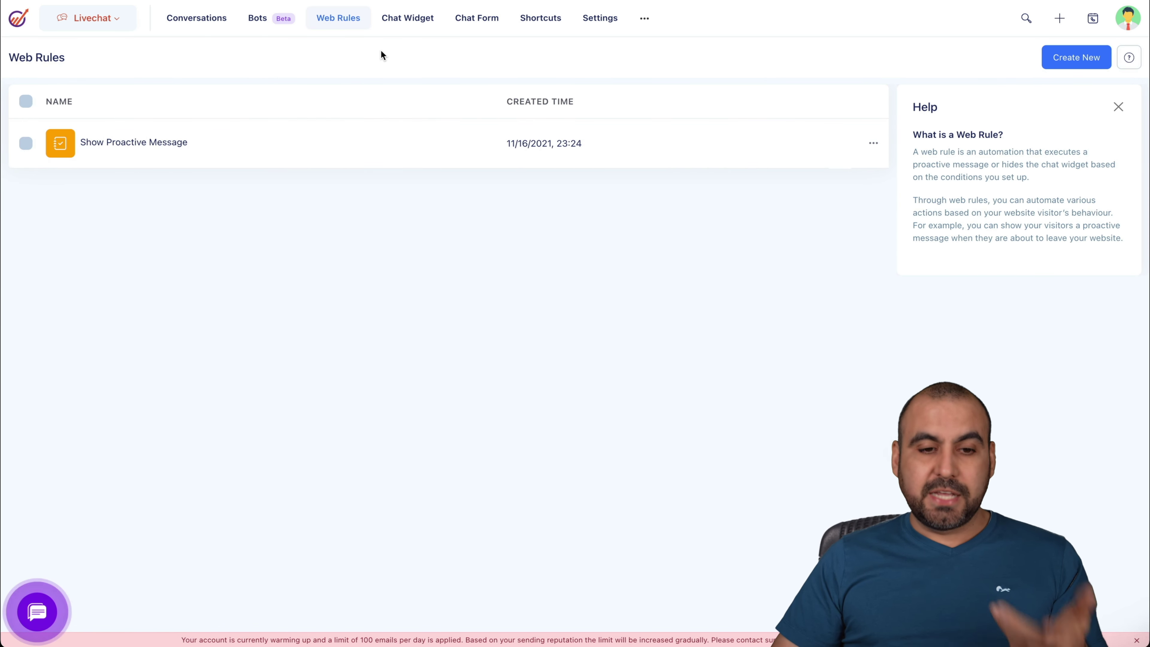
# - Review the Chat Widget's general settings, widget color and chat button position options without changing them
pyautogui.click(411, 22)
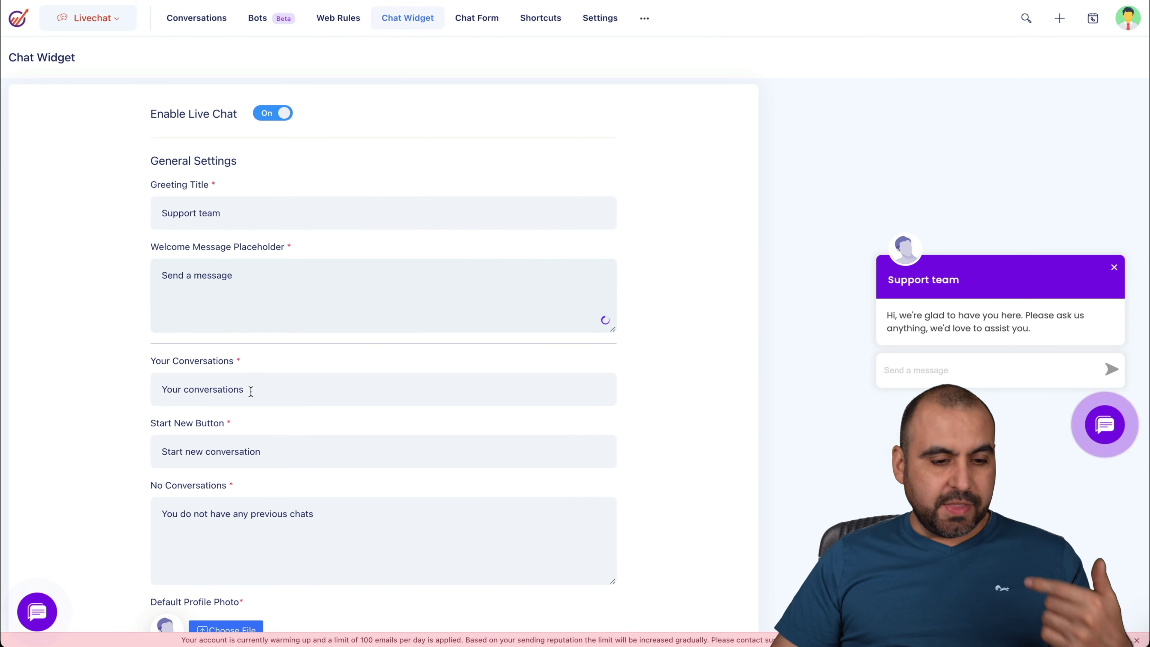
pyautogui.scroll(-5, 250, 390)
pyautogui.scroll(-2, 251, 393)
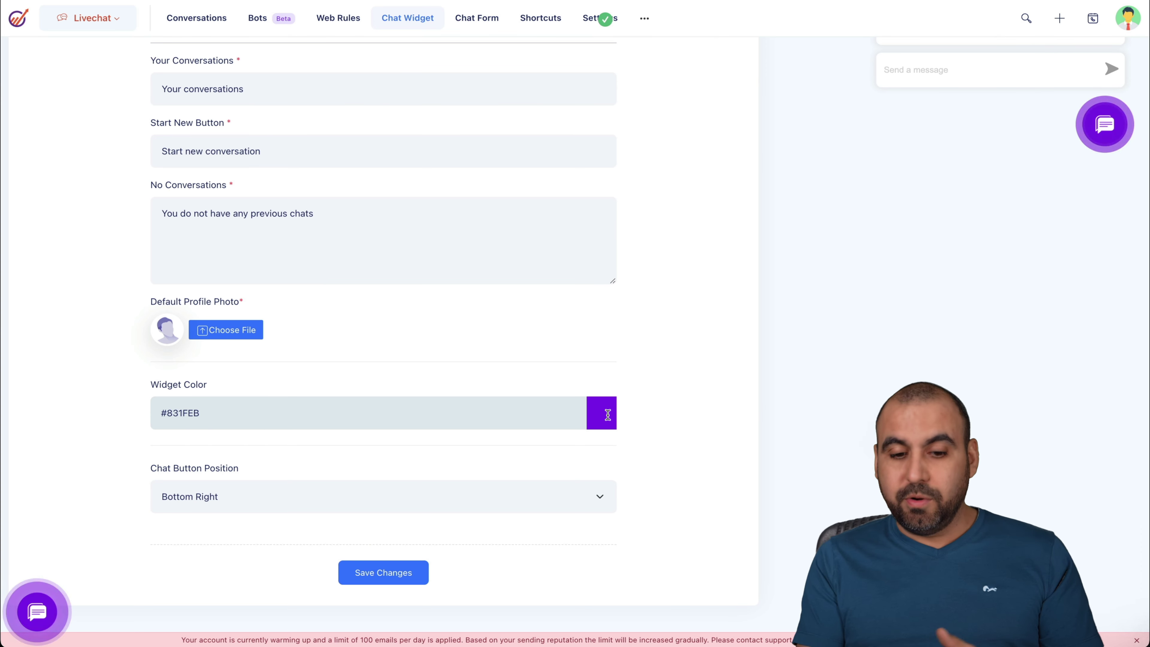
pyautogui.scroll(1, 608, 417)
pyautogui.scroll(-1, 608, 419)
pyautogui.click(432, 498)
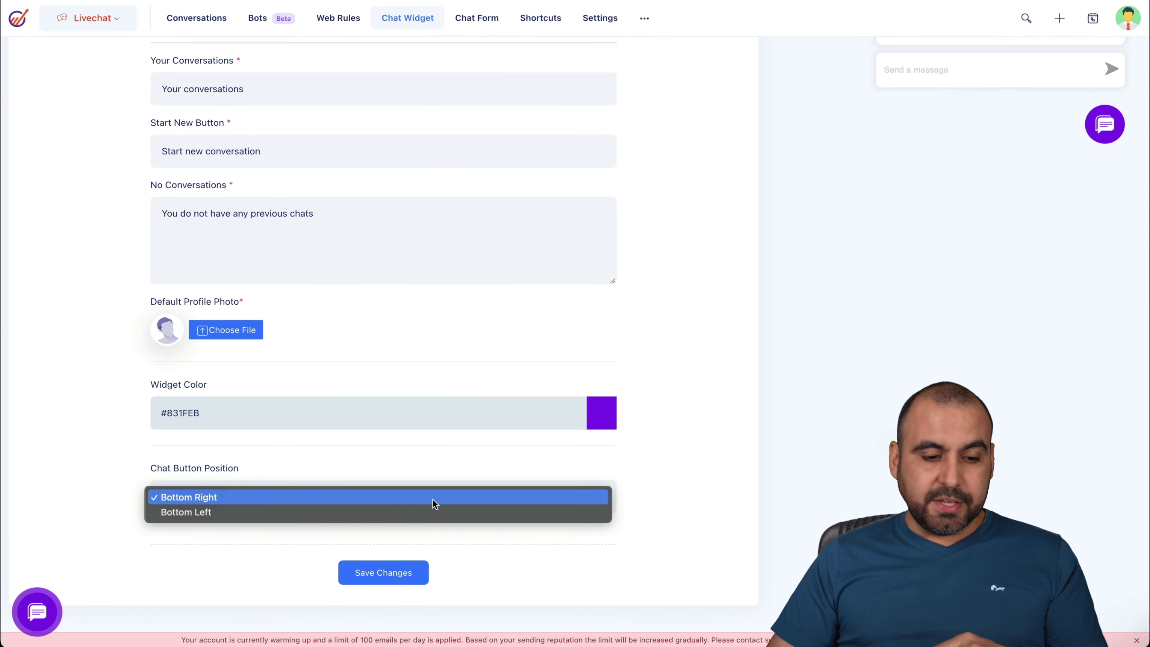
pyautogui.click(675, 469)
pyautogui.scroll(6, 675, 469)
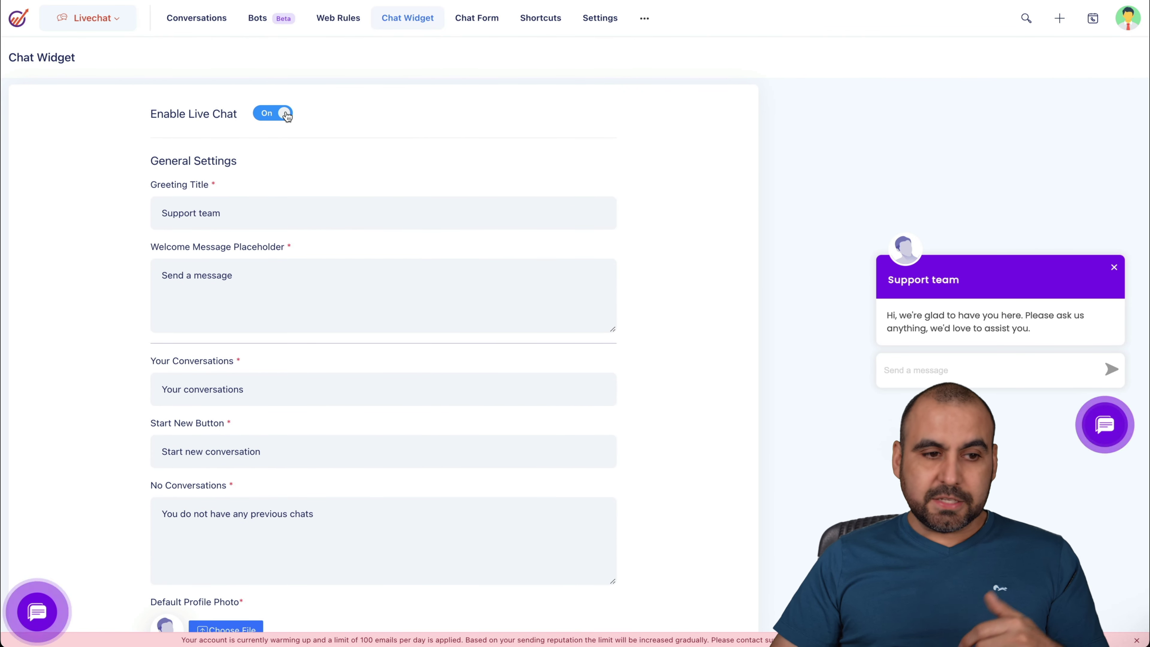
# - Look through the Chat Form's contact fields and message settings, and view the Livechat shortcuts
pyautogui.click(475, 18)
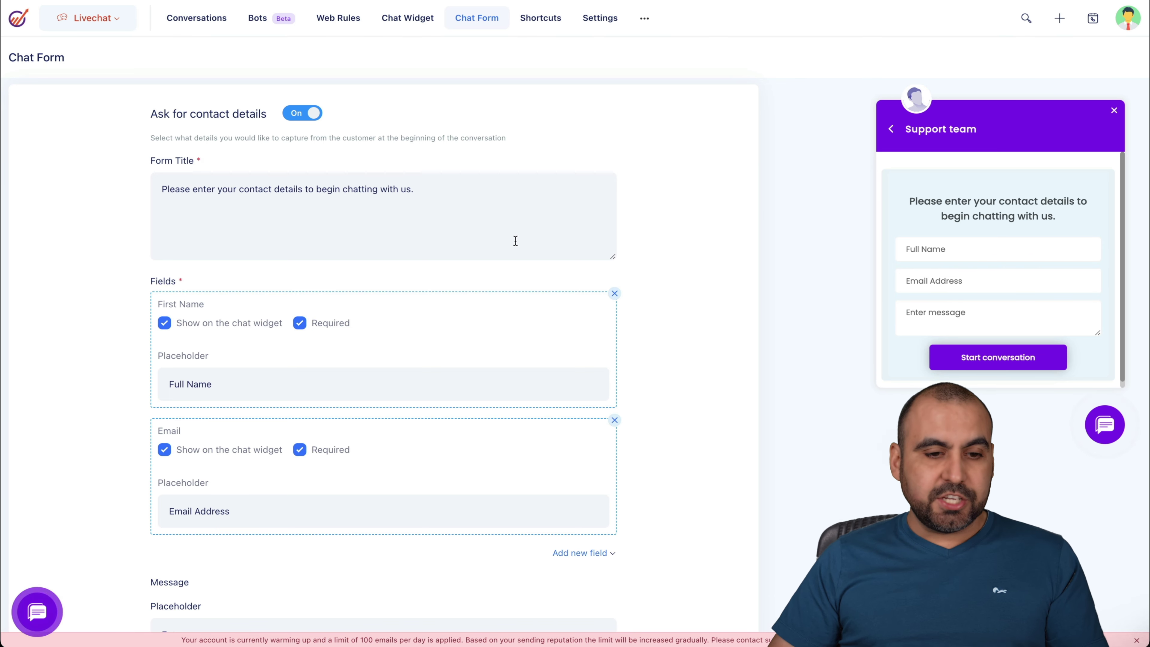
pyautogui.scroll(-4, 165, 273)
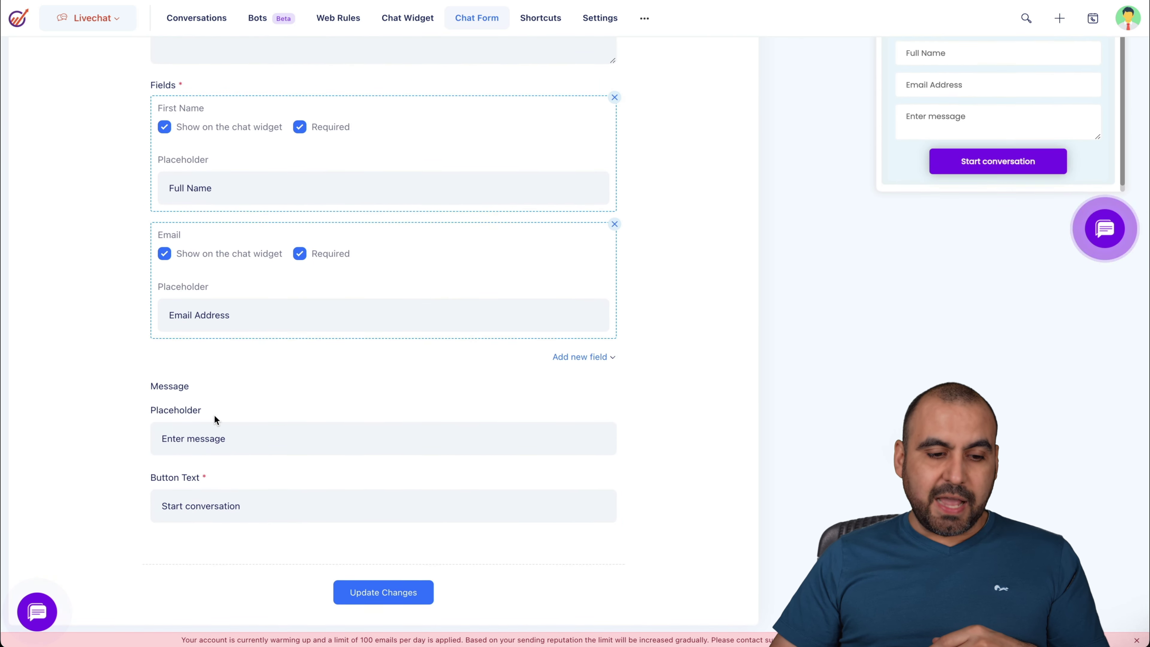
pyautogui.scroll(5, 270, 447)
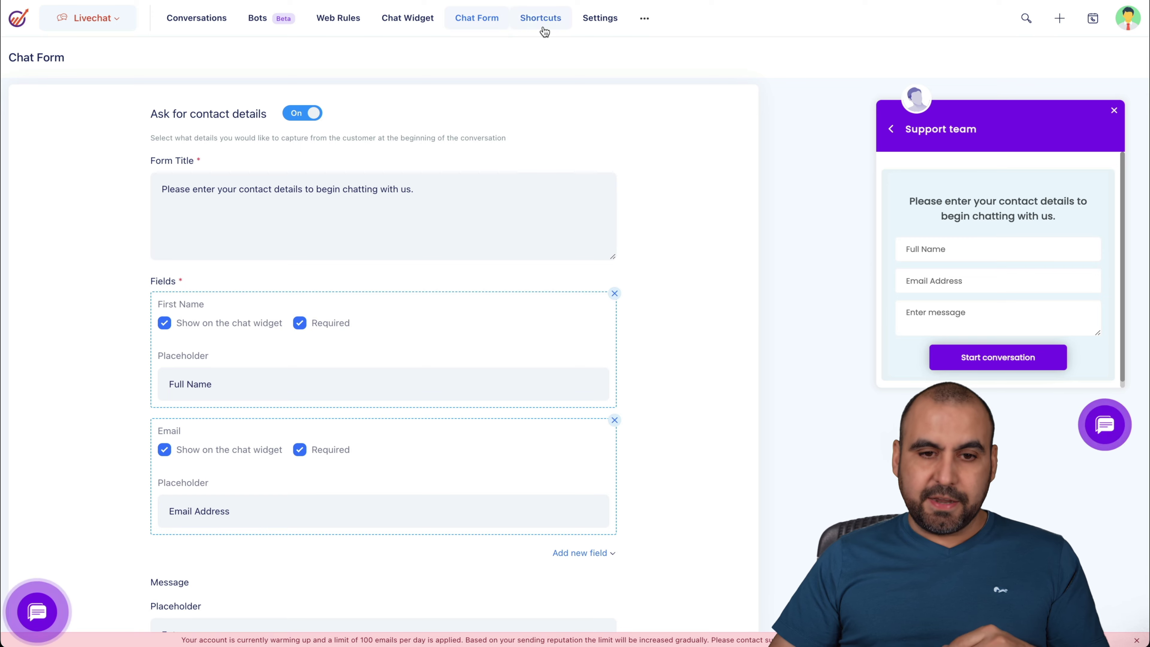
pyautogui.click(543, 29)
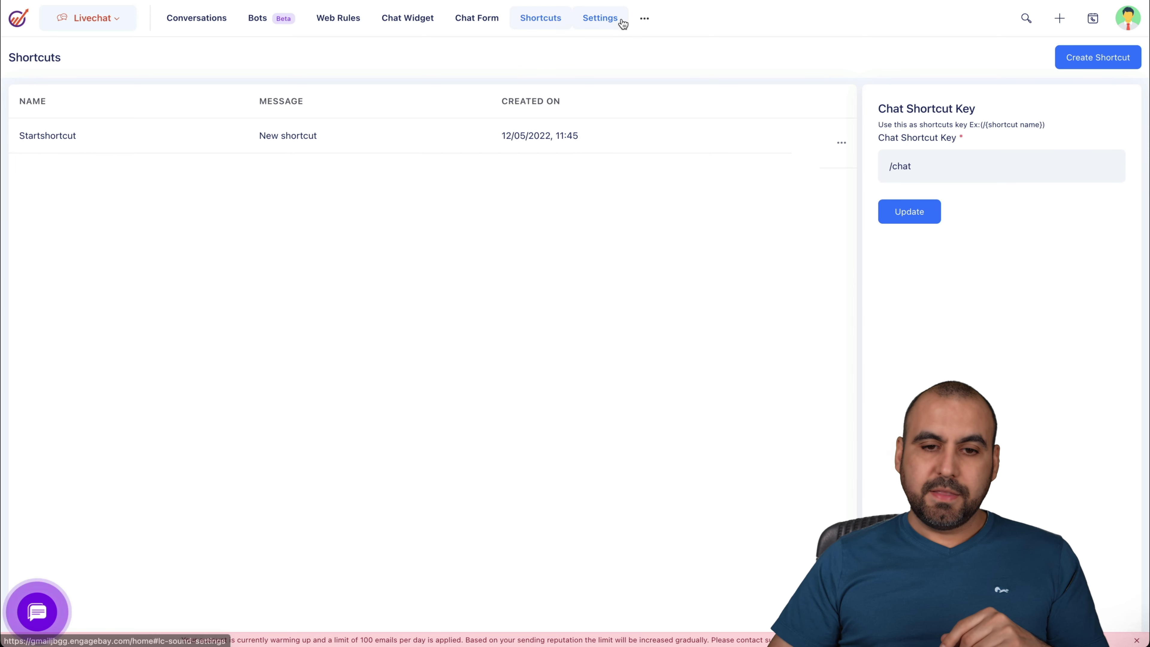
# - Go through the Livechat settings for sound, desktop and email notifications, email defaults, business hours and system messages
pyautogui.click(611, 19)
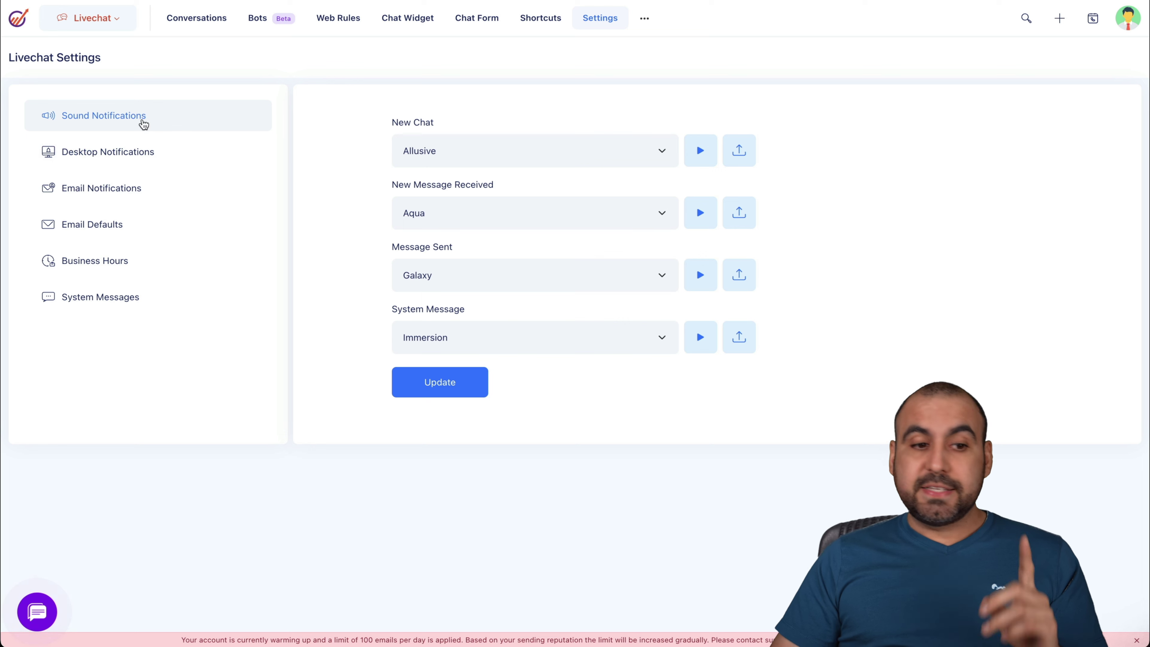
pyautogui.click(155, 154)
pyautogui.click(148, 187)
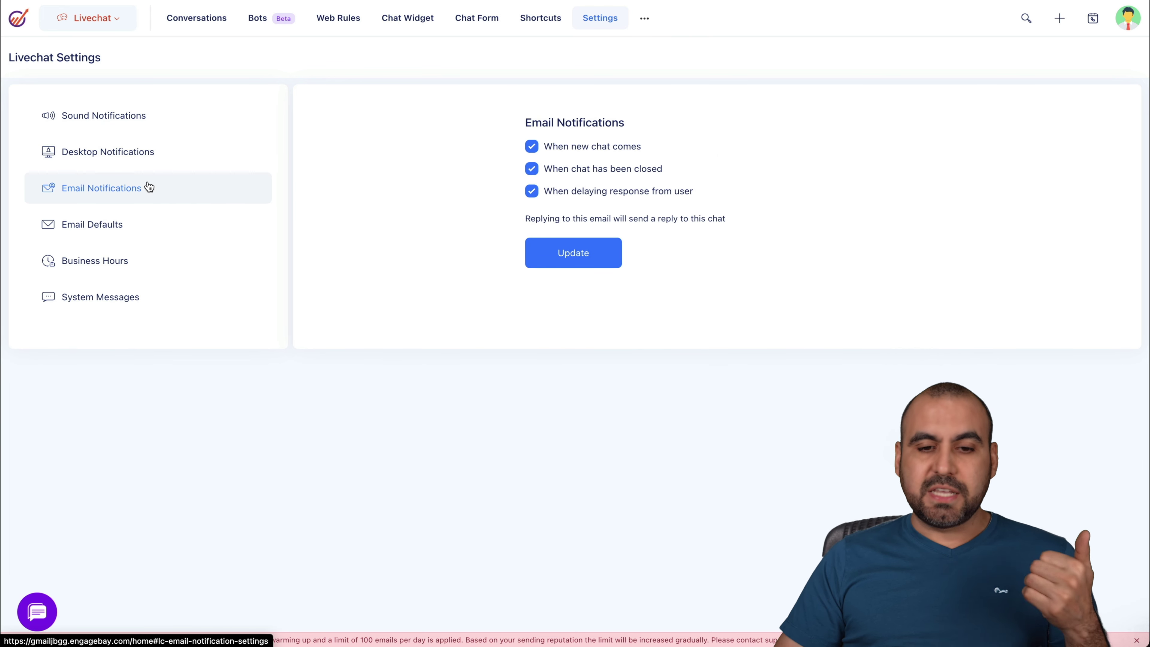
pyautogui.click(161, 221)
pyautogui.click(161, 257)
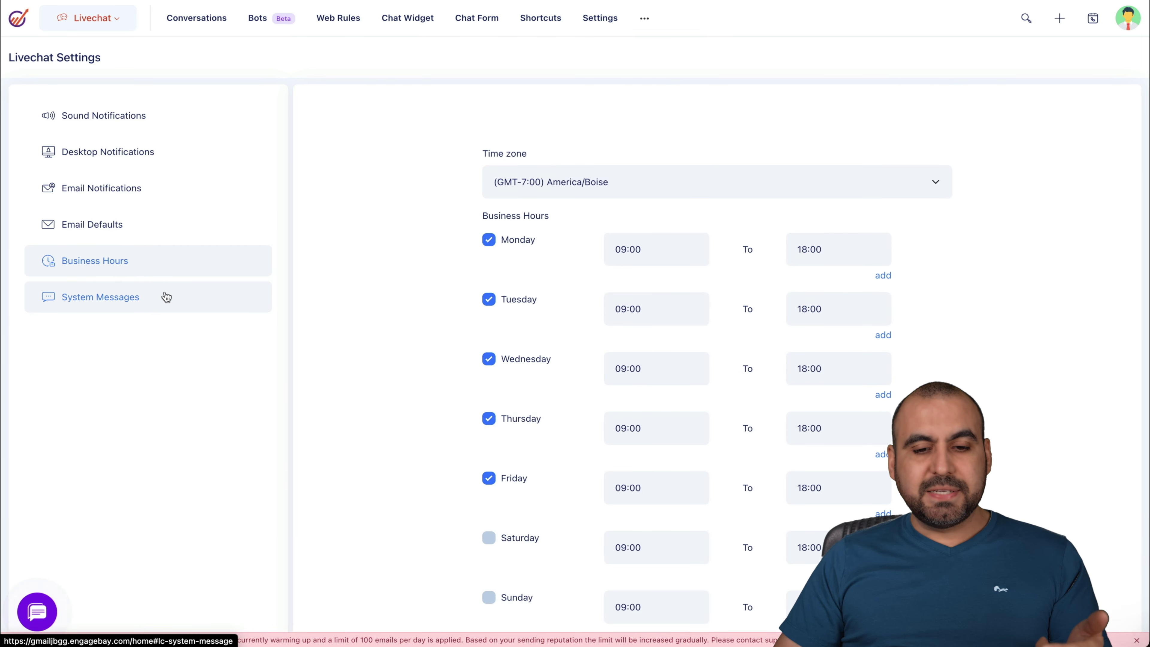
pyautogui.click(166, 302)
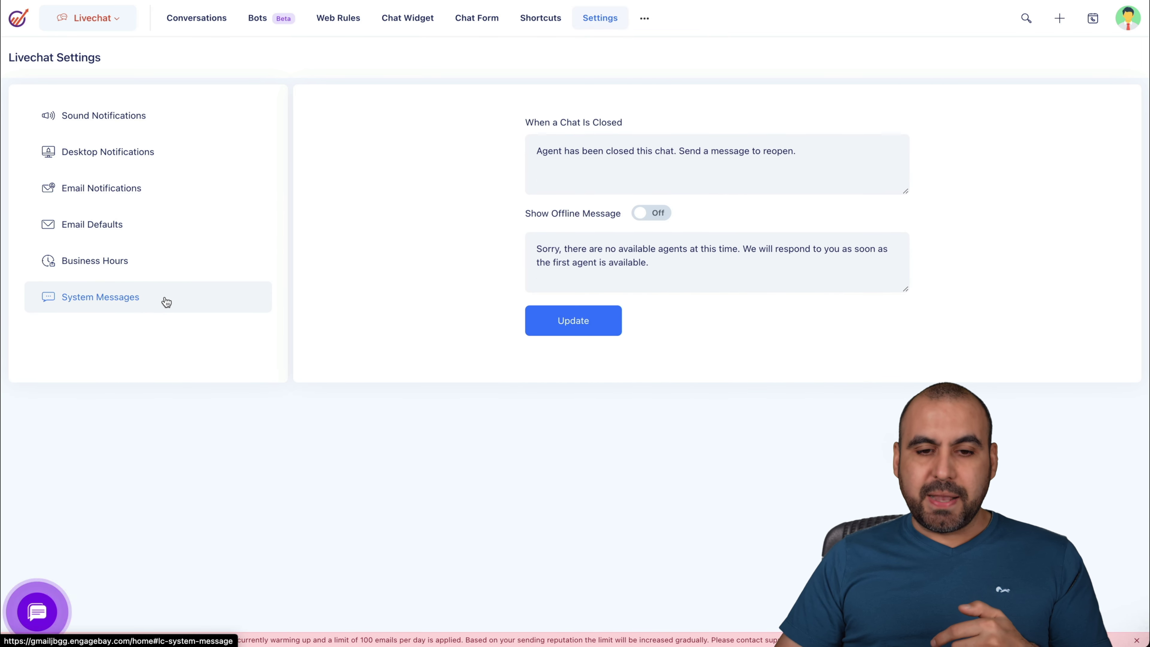
# - Check the list of additional Livechat pages and switch to the Marketing dashboard
pyautogui.click(645, 19)
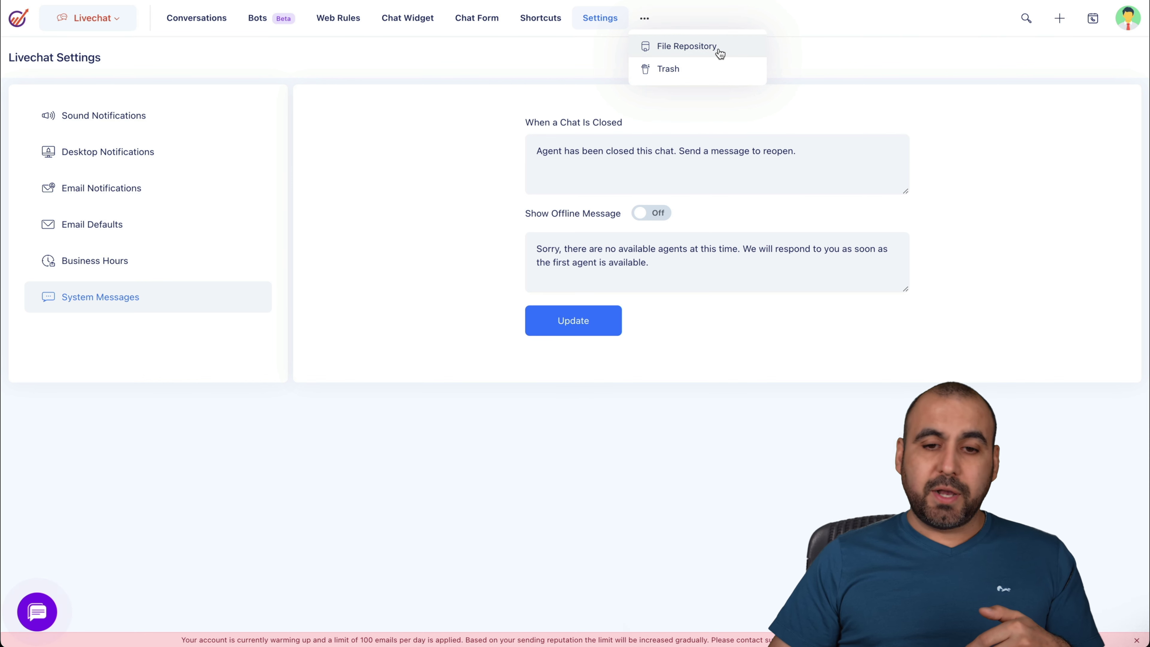
pyautogui.click(96, 22)
pyautogui.click(96, 43)
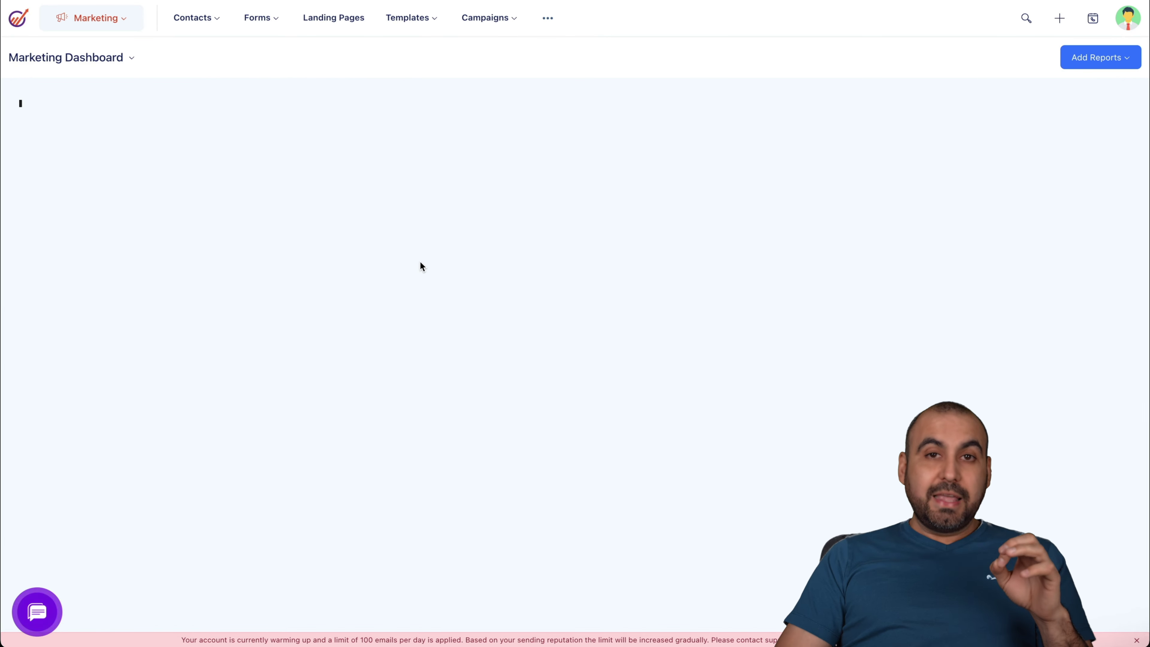